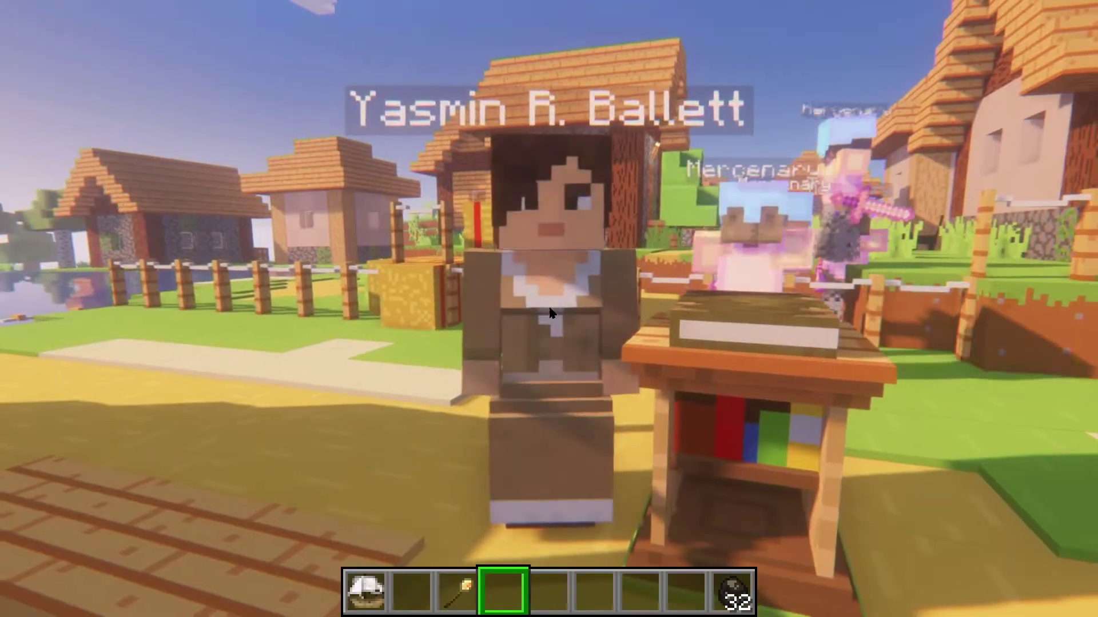
Open the villager's information sheet in Minecraft to view her skills
right_click(549, 309)
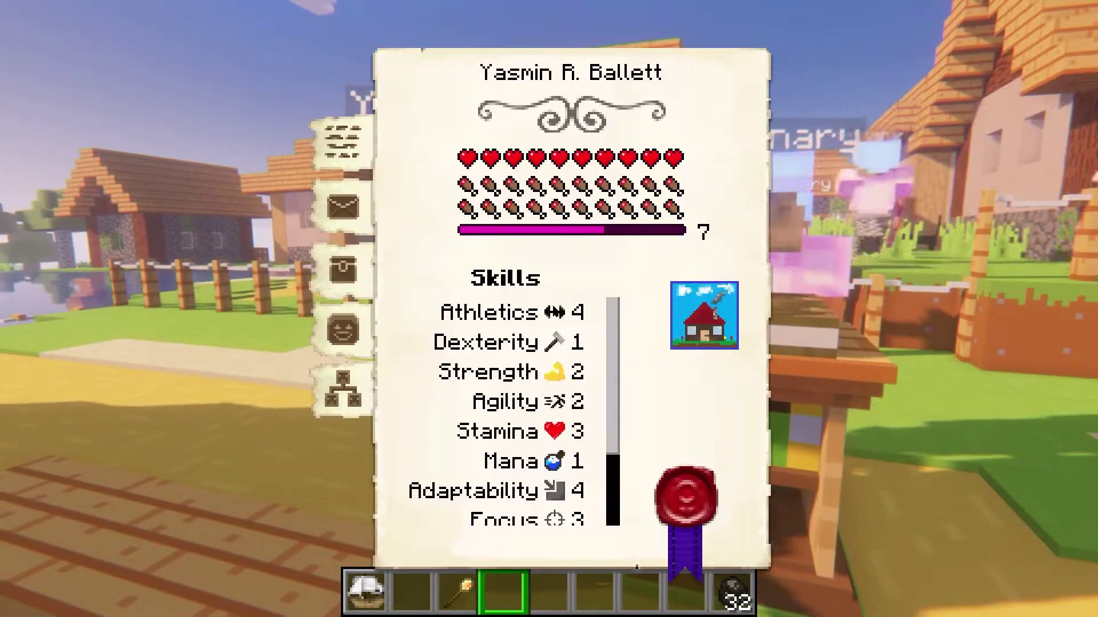
mouse_move(537, 323)
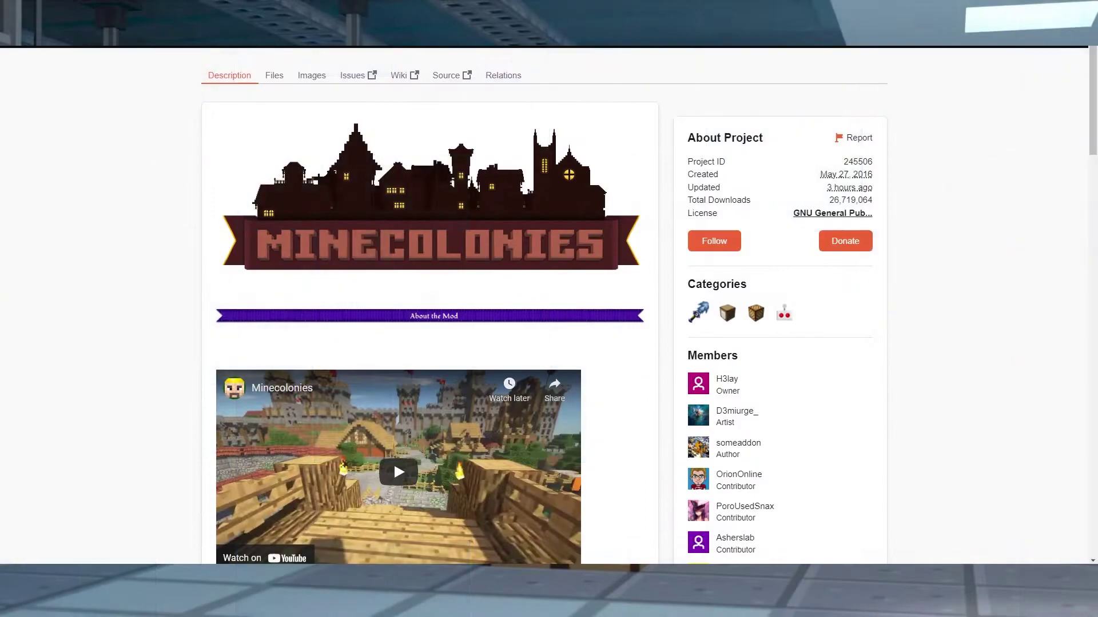
Open the complete list of all MineColonies files on CurseForge
click(274, 79)
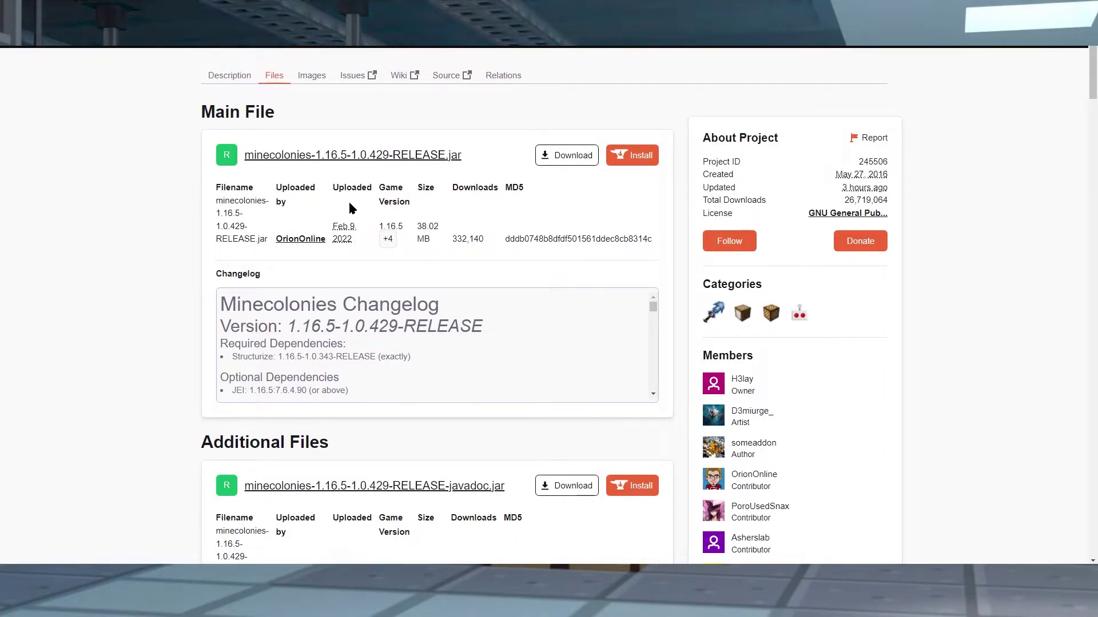
scroll(375, 269, down, 6)
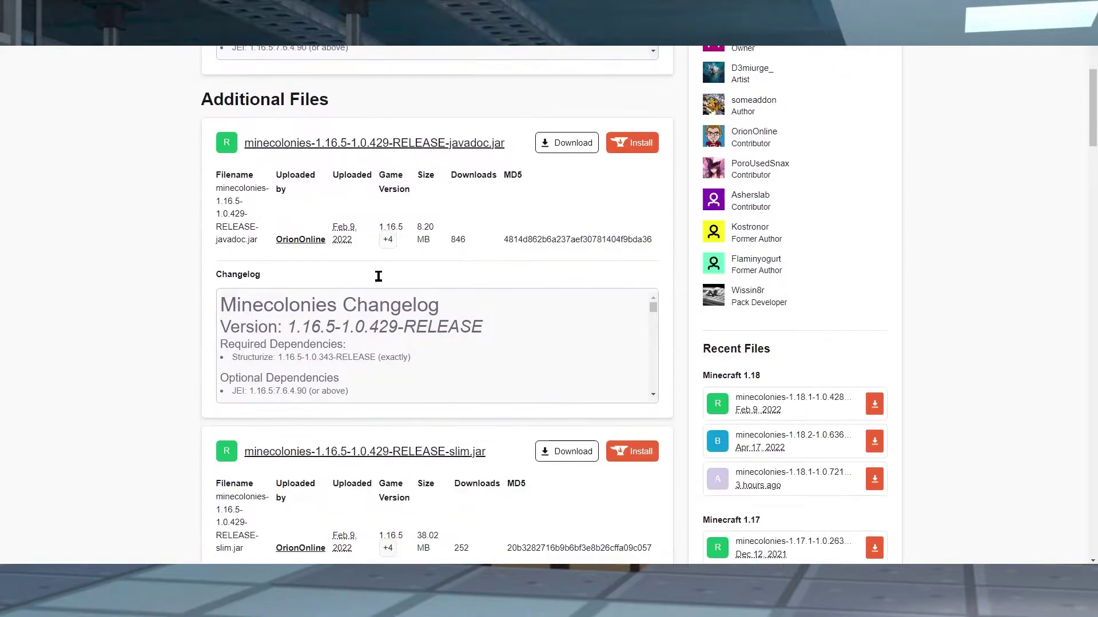
scroll(378, 274, down, 7)
scroll(392, 294, down, 2)
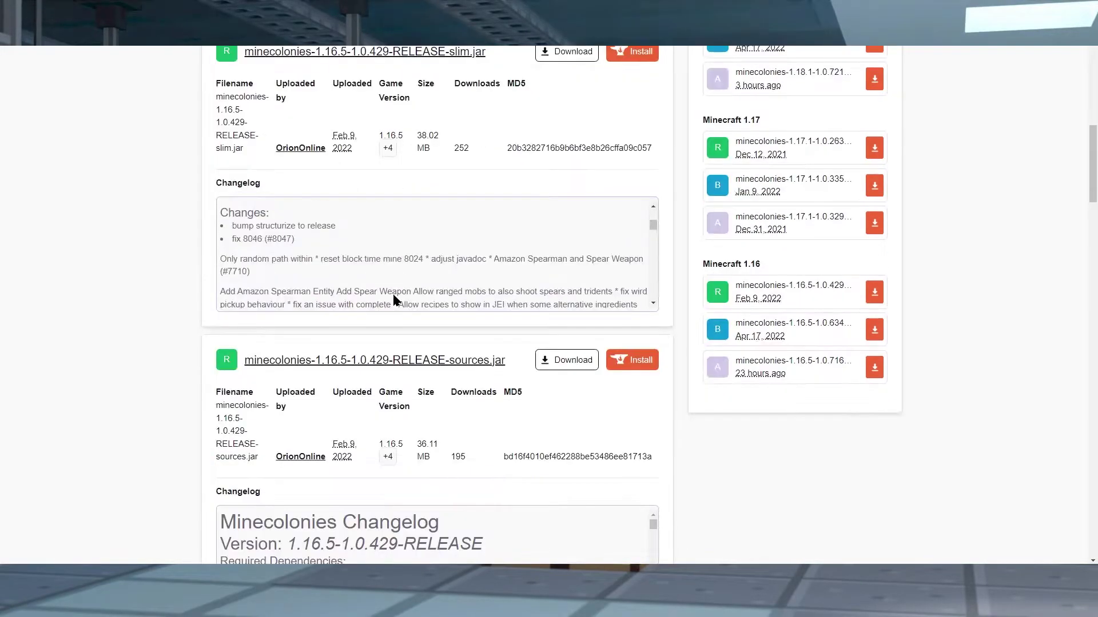
scroll(394, 297, down, 3)
scroll(675, 371, down, 7)
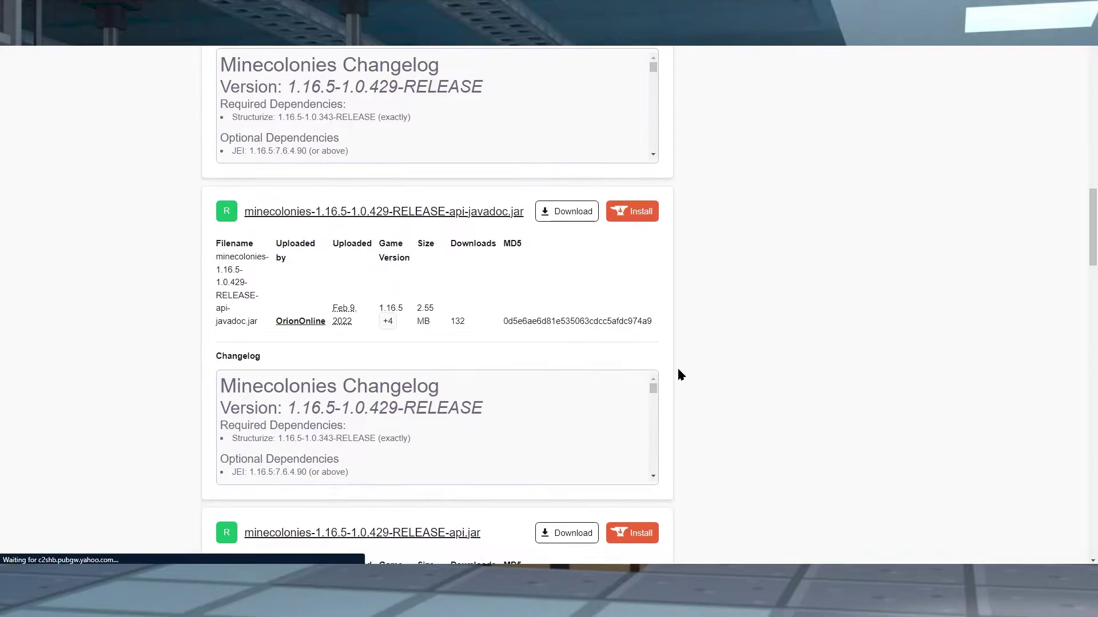
scroll(678, 370, down, 11)
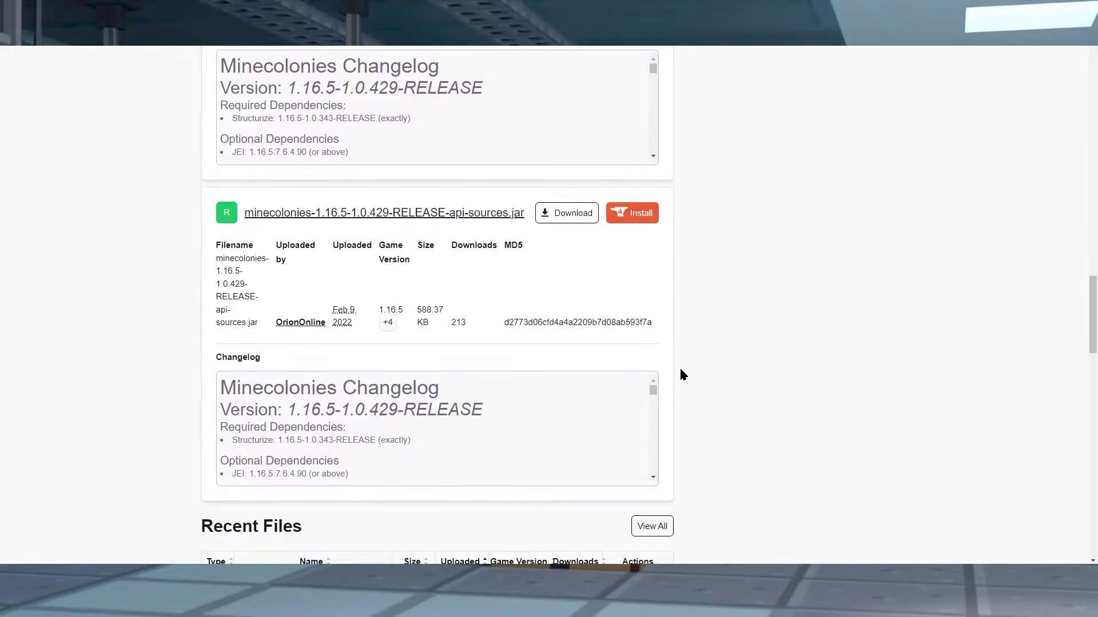
scroll(680, 375, down, 3)
click(641, 358)
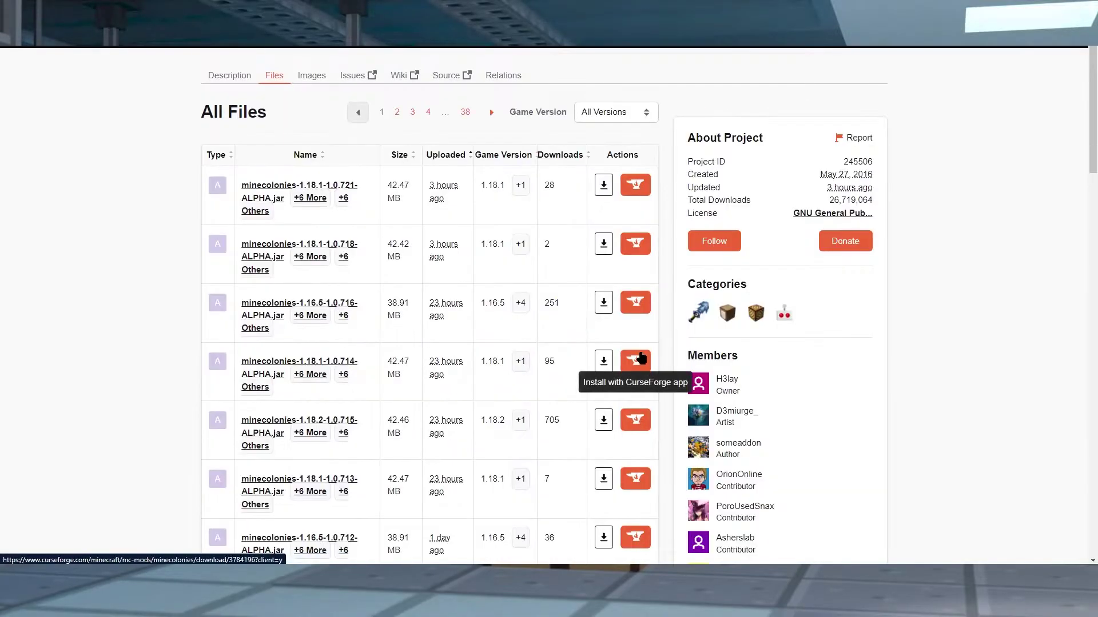
Filter the MineColonies files to game version 1.18.1 and download minecolonies-1.18.1-1.0.721-ALPHA.jar
click(645, 111)
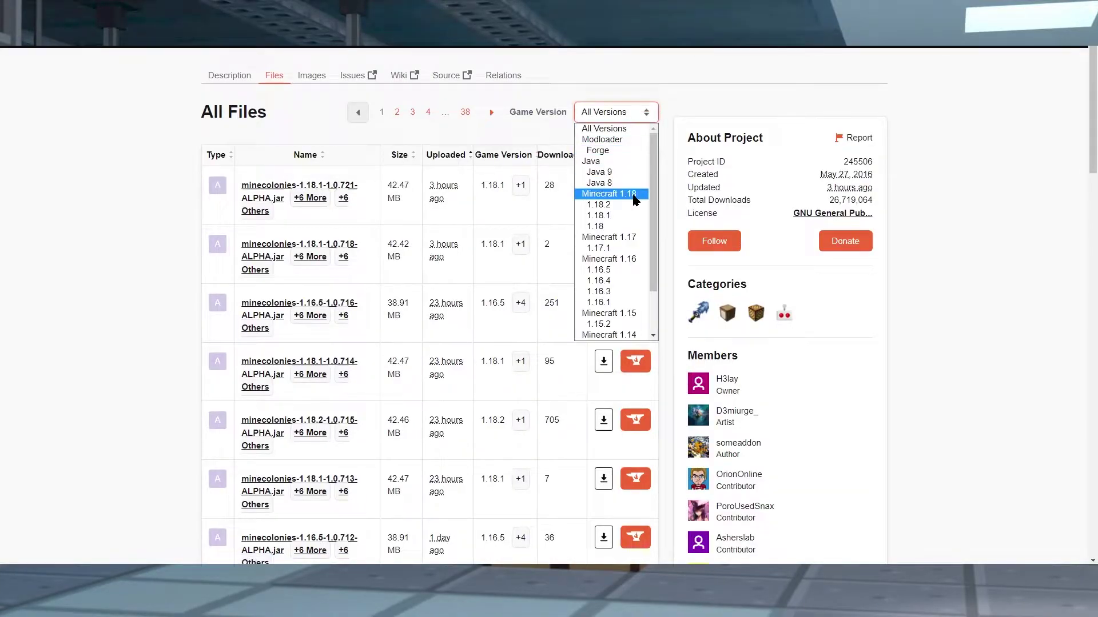
click(598, 216)
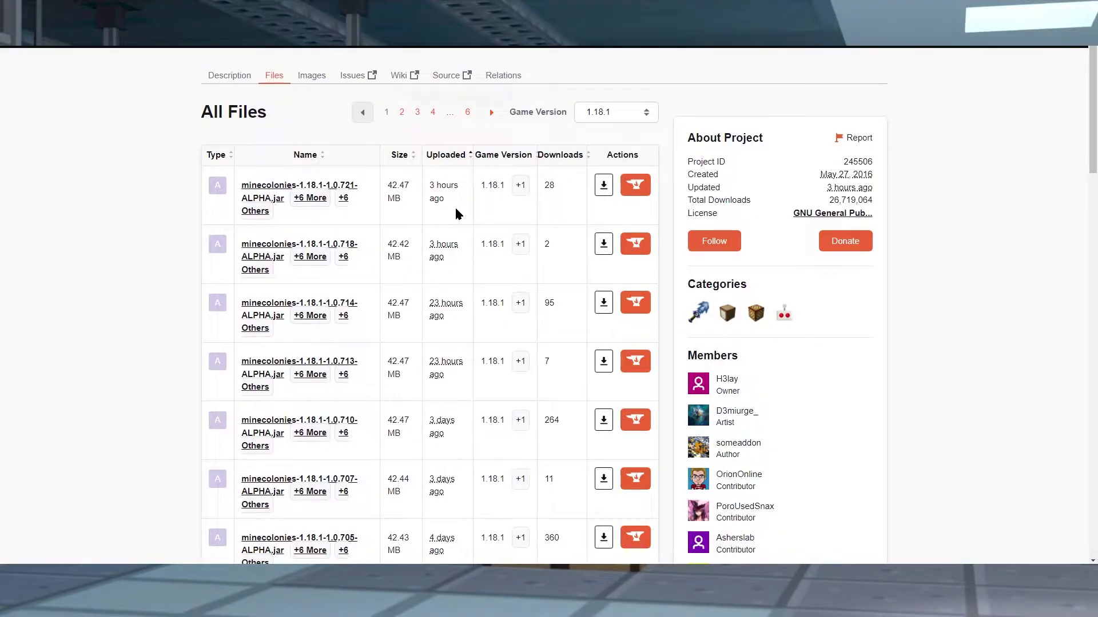
click(428, 170)
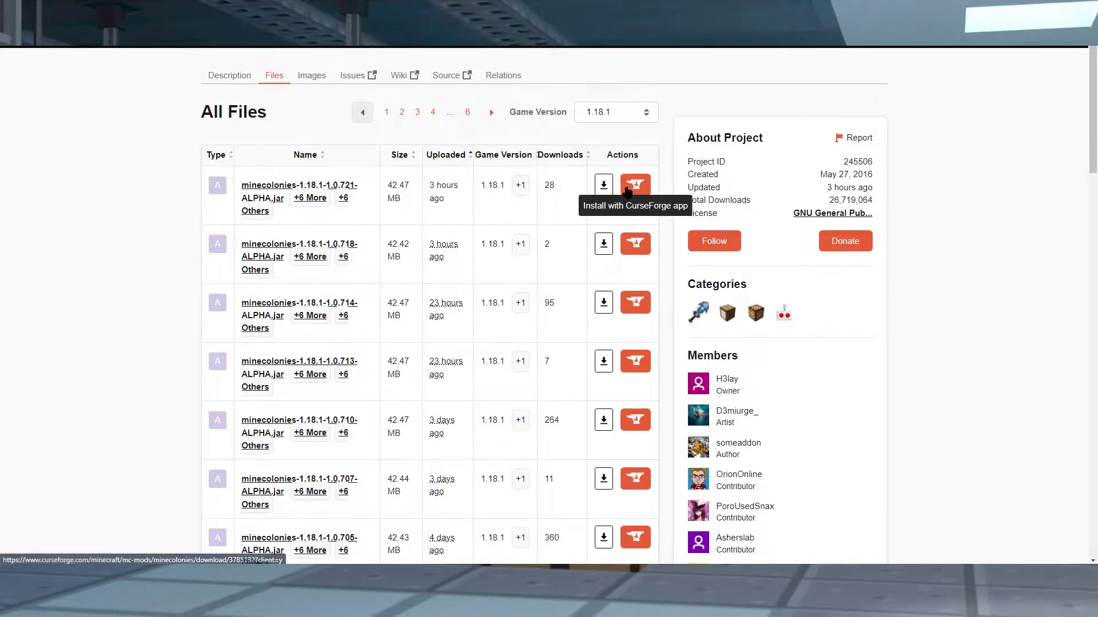
click(603, 184)
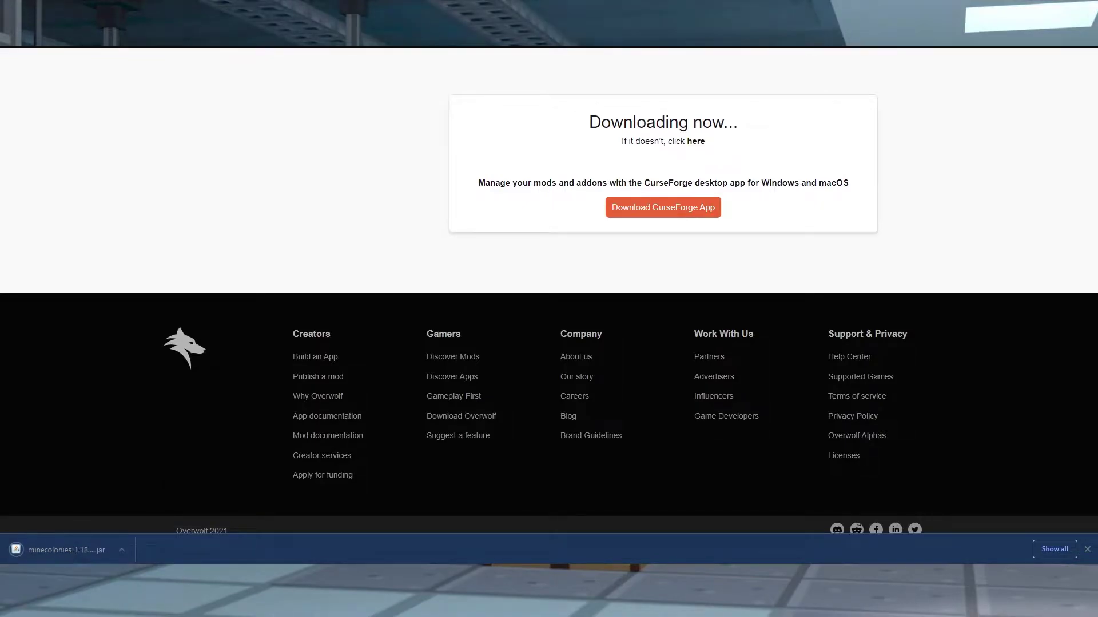
Switch to File Explorer and place the downloaded MineColonies jar in the minecolonies folder
key(alt+Tab)
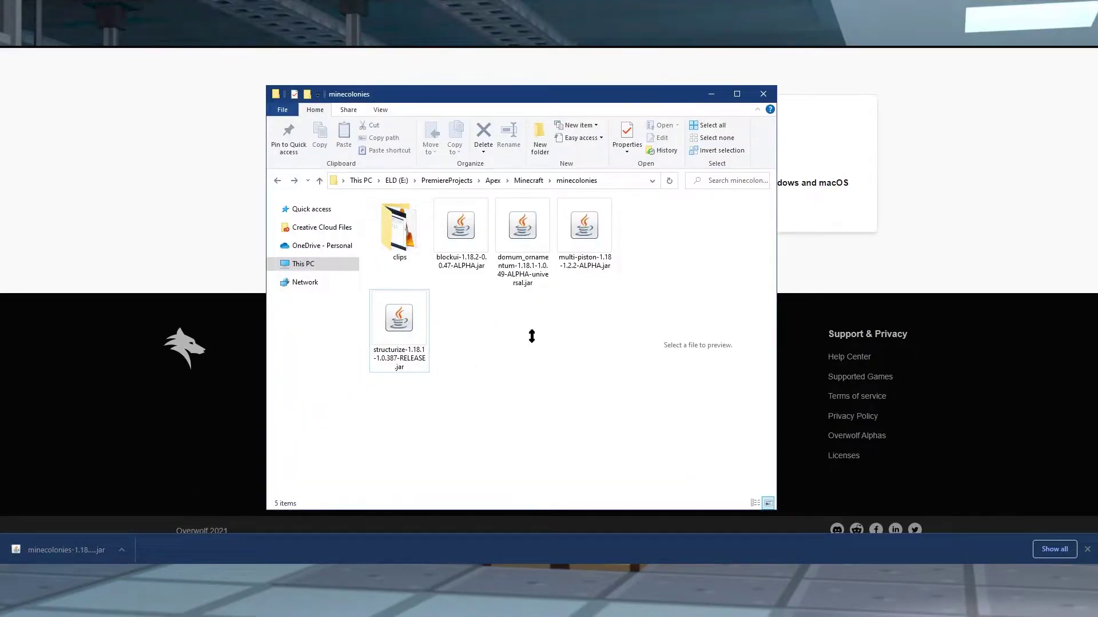
drag(532, 337, 518, 401)
click(514, 422)
drag(599, 398, 576, 386)
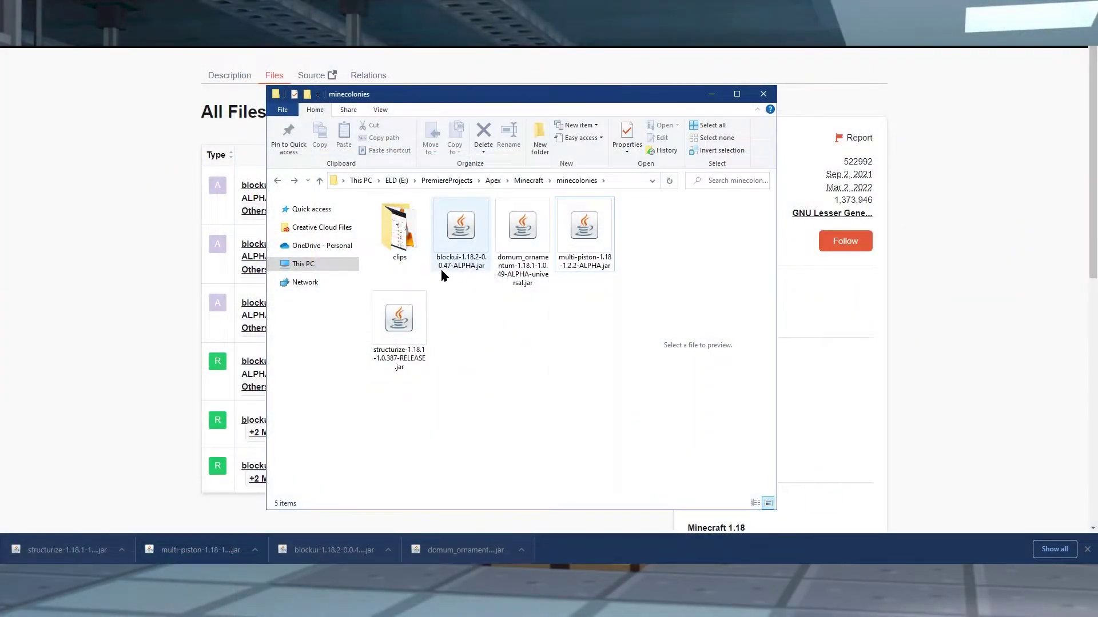
Look over the BlockUI, Multi-Piston and Structurize dependency jars in the minecolonies folder
click(482, 257)
click(608, 225)
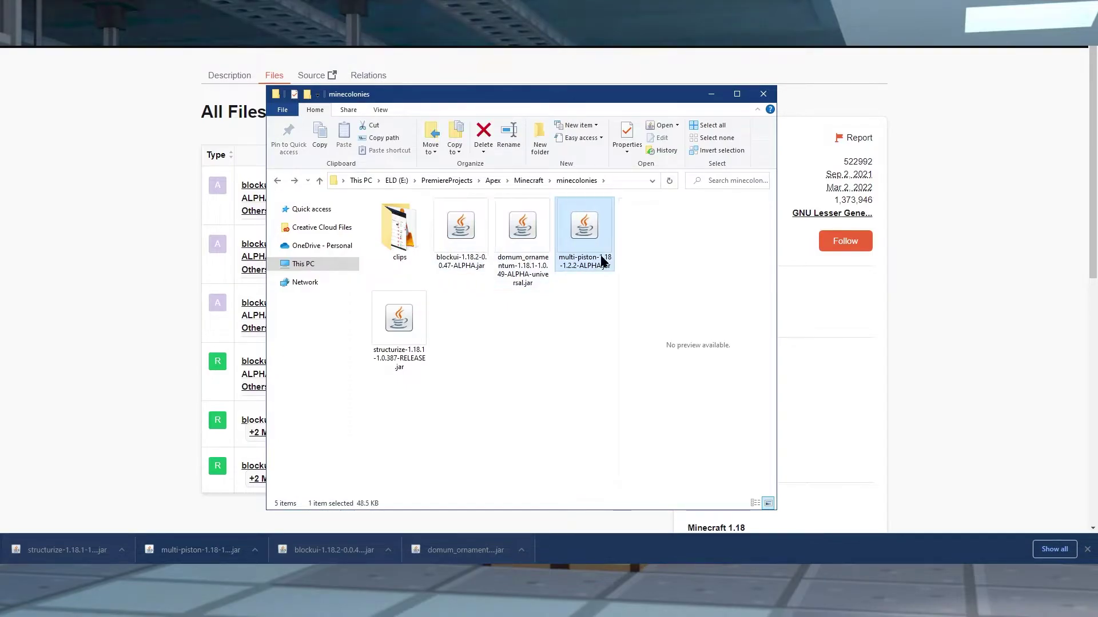
click(400, 325)
click(539, 337)
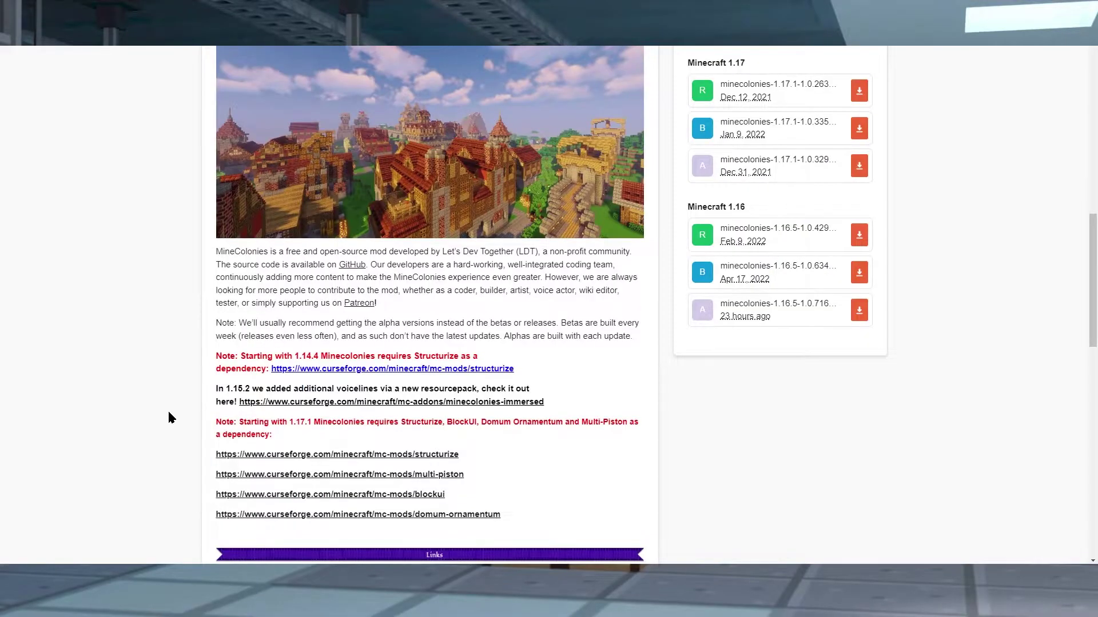
Review the required dependencies for versions 1.17.1 and 1.14.4 onward on the MineColonies description page
scroll(170, 418, down, 1)
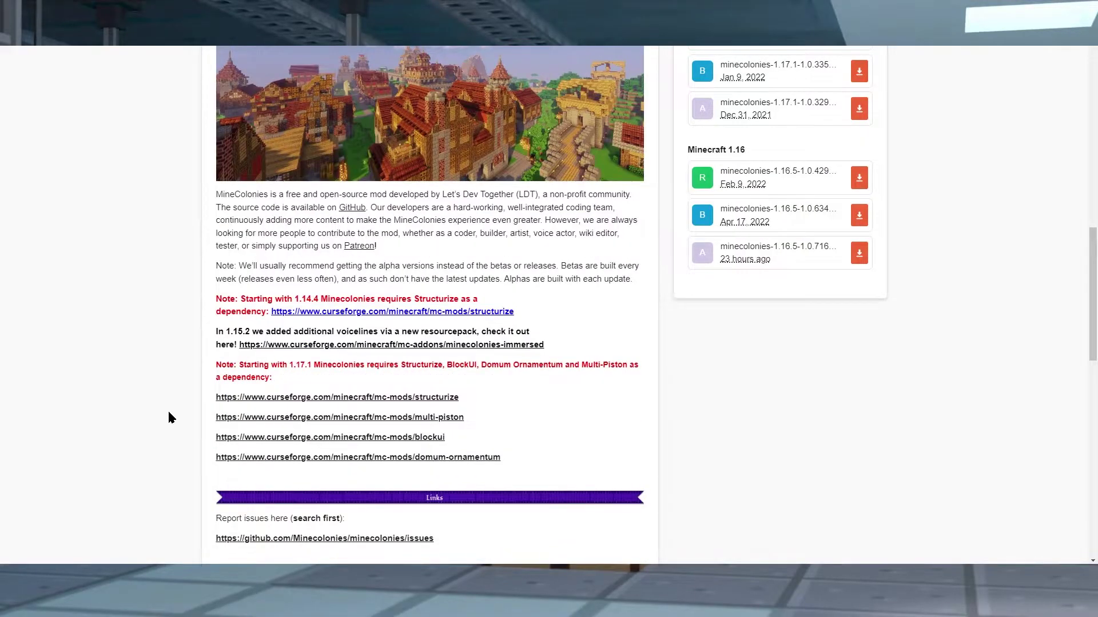
drag(301, 378, 199, 369)
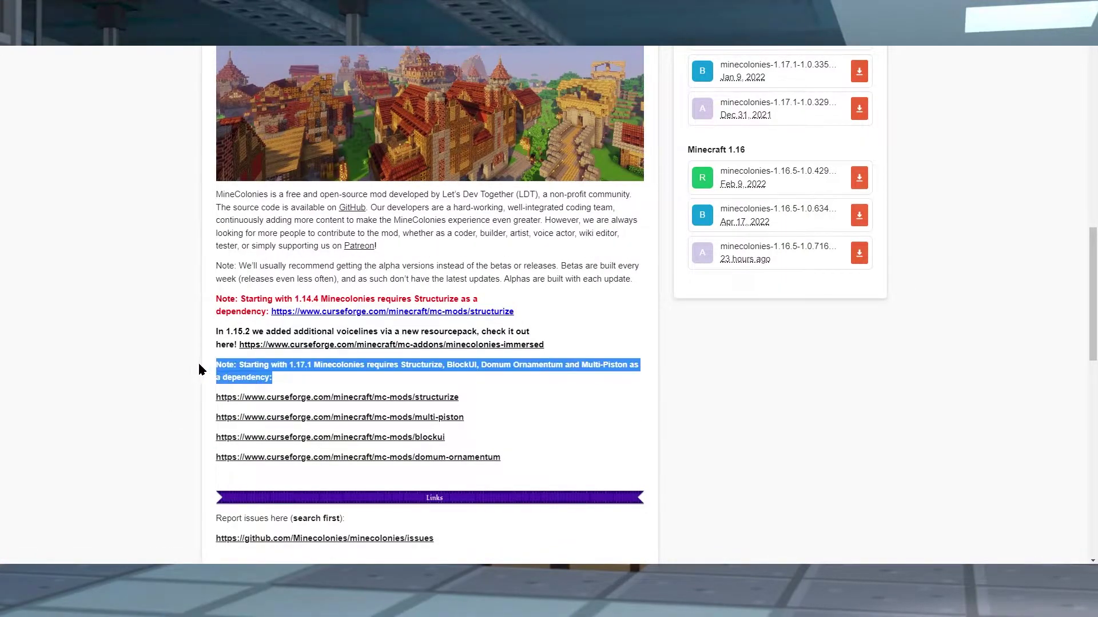
click(193, 359)
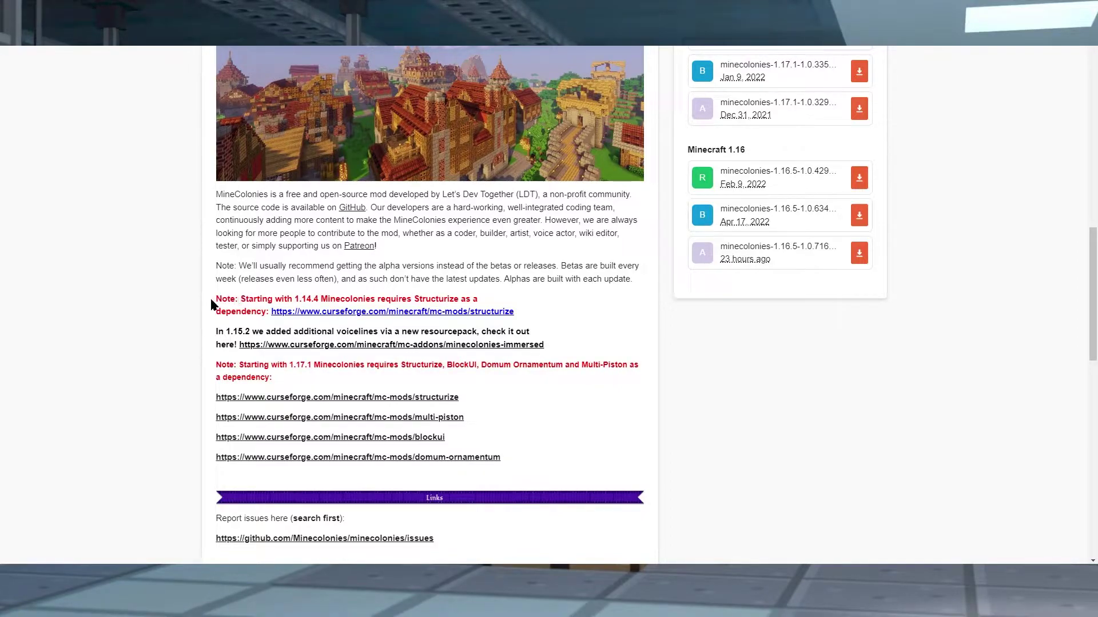
drag(255, 303, 544, 314)
click(560, 314)
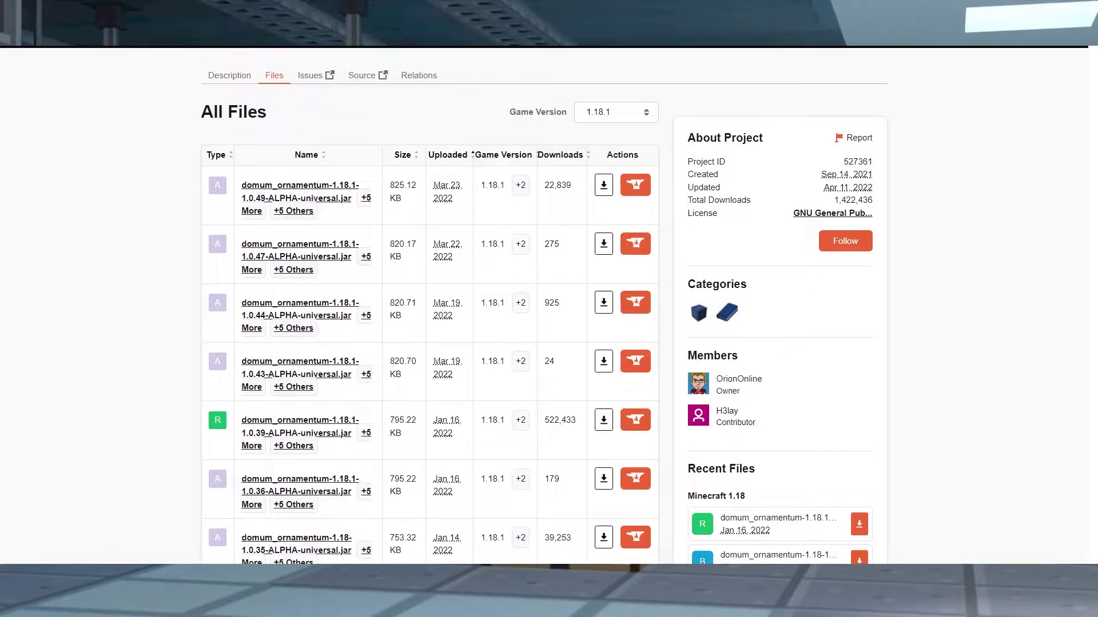
Download domum_ornamentum-1.18.1-1.0.49-ALPHA-universal.jar and, with BlockUI filtered to version 1.18.1, blockui-1.18.2-0.0.47-ALPHA.jar
click(606, 194)
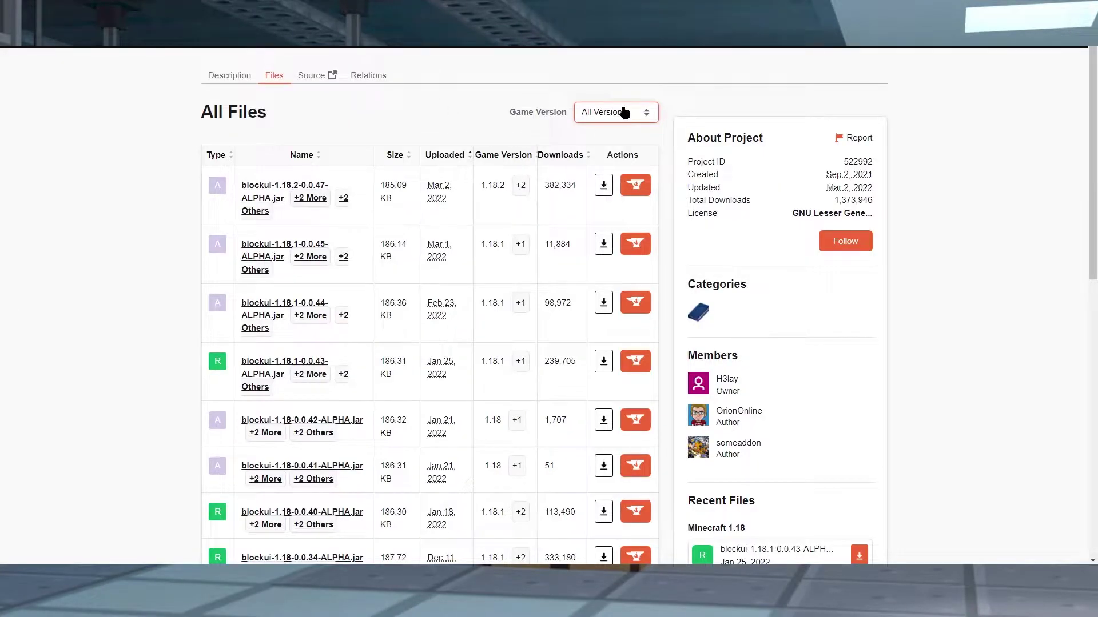
click(624, 112)
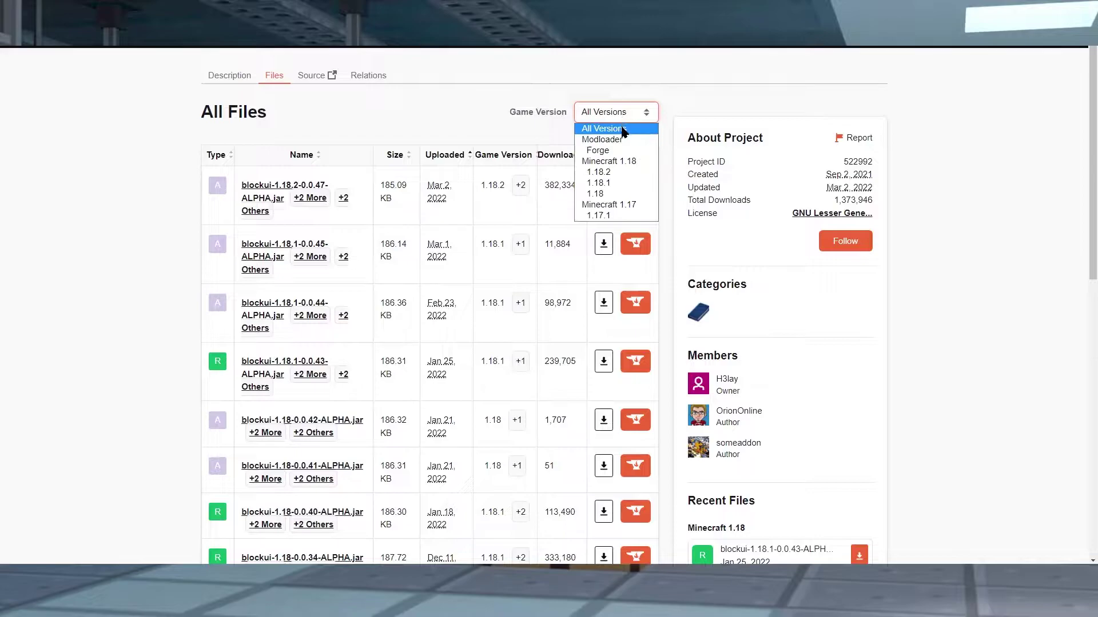
click(624, 178)
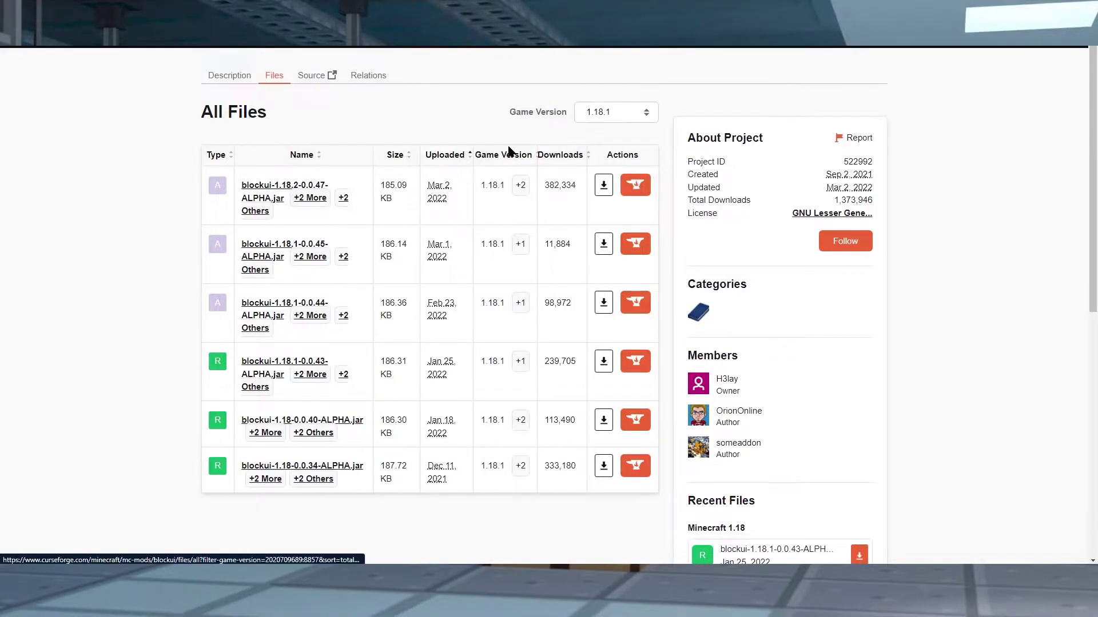
click(601, 186)
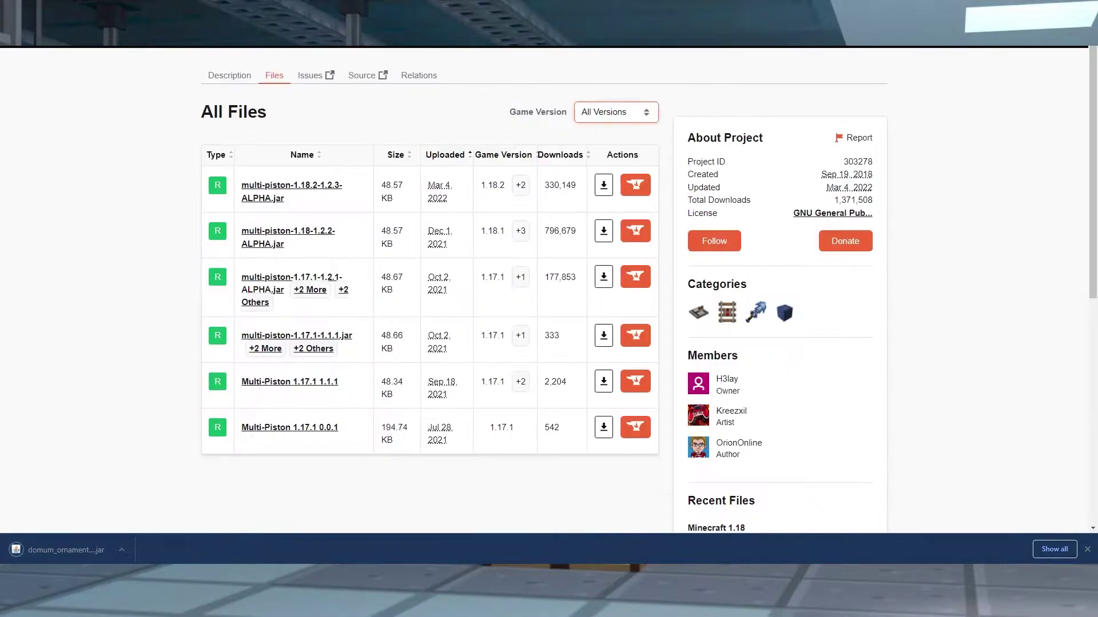
Filter the Multi-Piston files to game version 1.18.1 and download multi-piston-1.18-1.2.2-ALPHA.jar
click(614, 116)
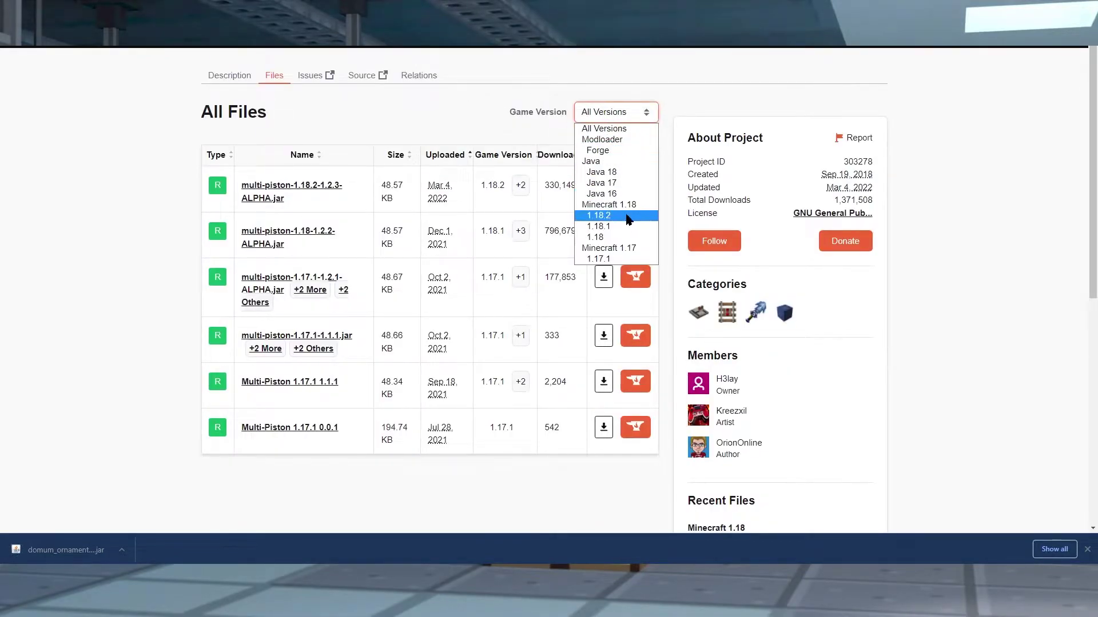
click(607, 212)
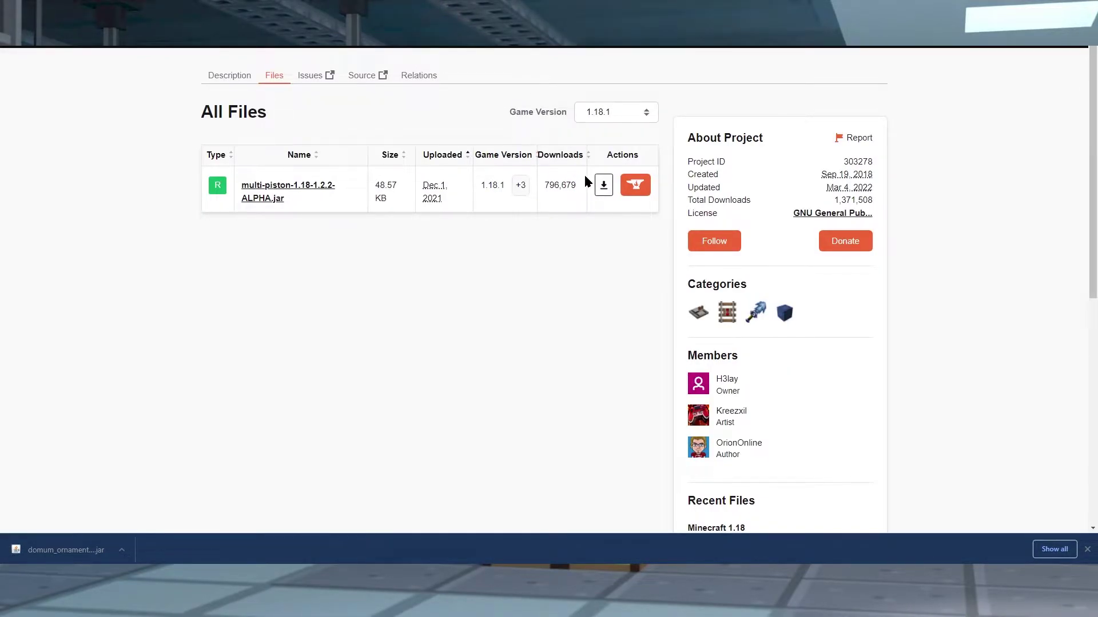
click(601, 189)
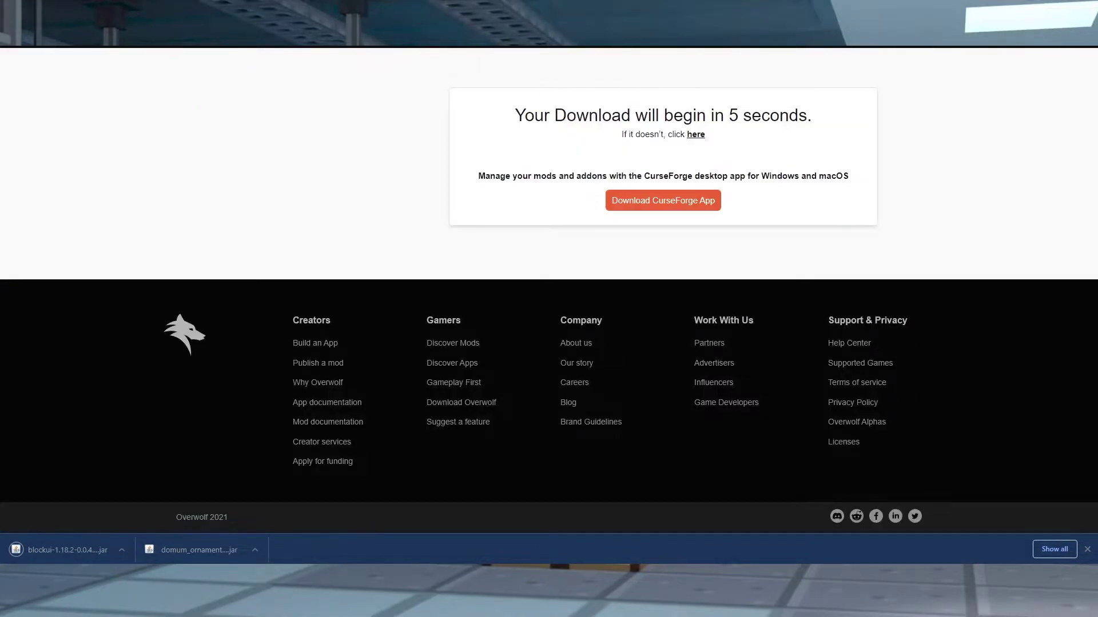
Filter the Structurize files to game version 1.18.1 and download structurize-1.18.1-1.0.387-RELEASE.jar
key(alt+Left)
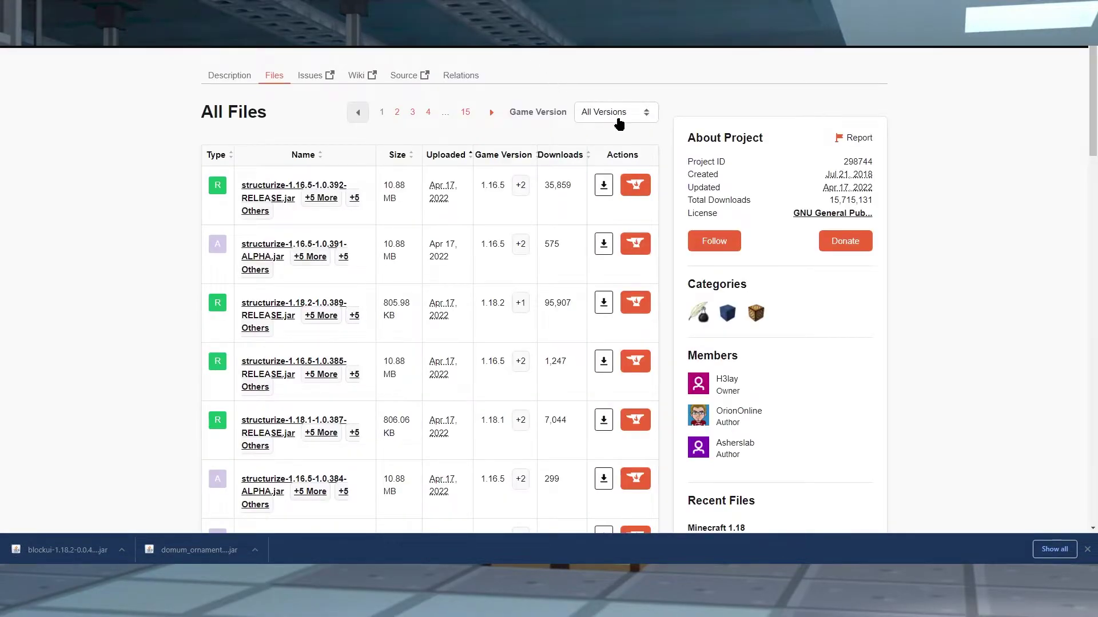
click(620, 123)
click(635, 215)
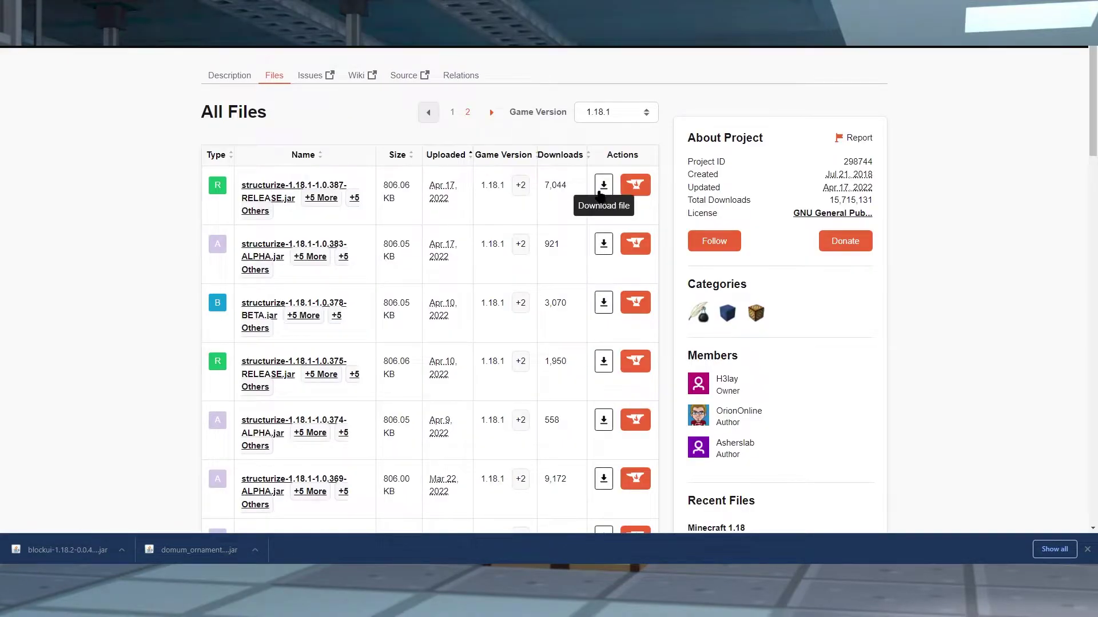
click(608, 192)
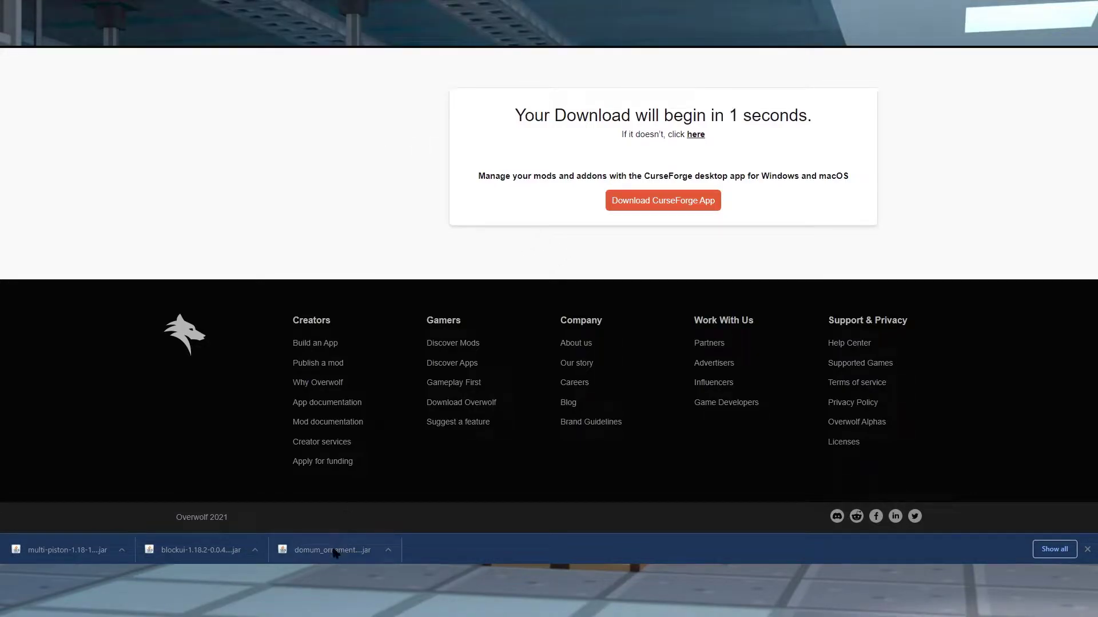
Move the downloaded Domum Ornamentum, BlockUI, Multi-Piston and Structurize jars into the minecolonies folder in File Explorer
drag(307, 544, 312, 616)
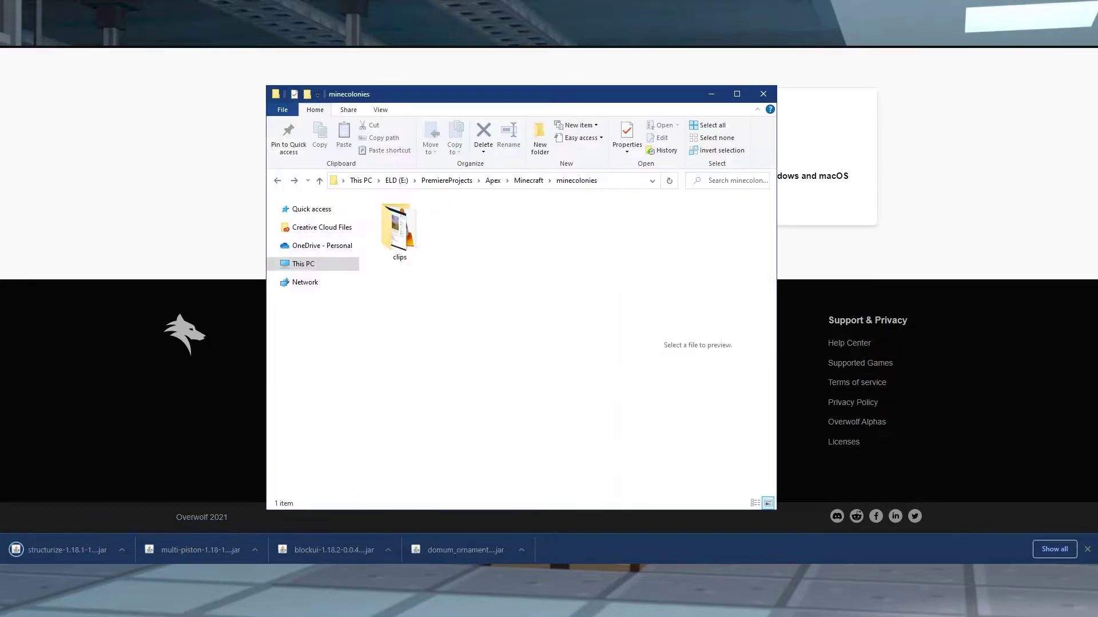
drag(442, 343, 441, 343)
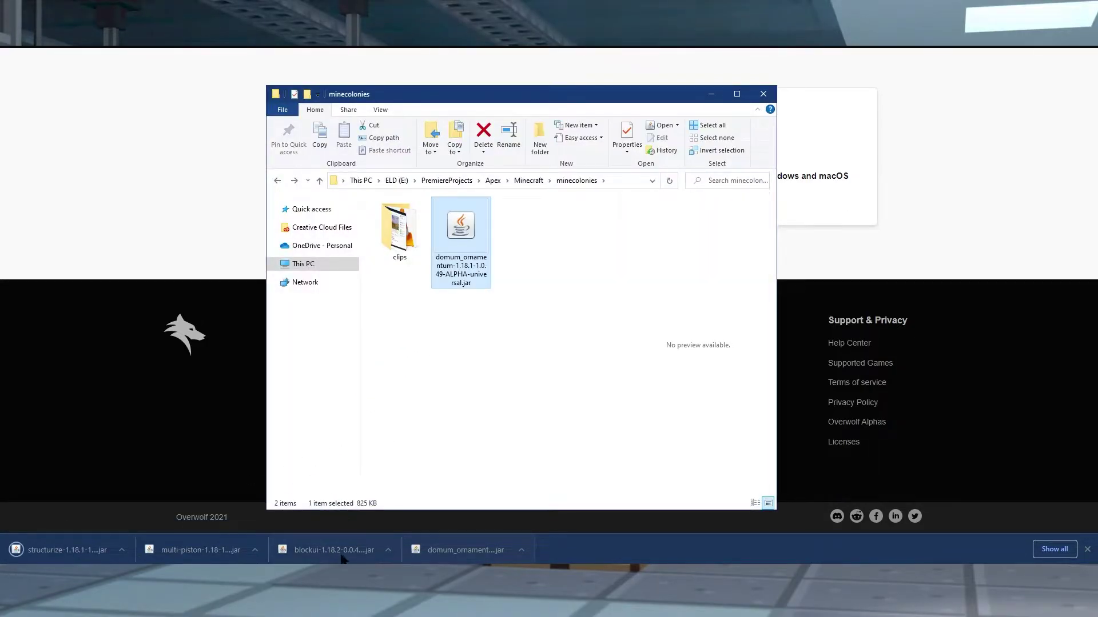
drag(343, 558, 213, 558)
drag(16, 550, 17, 616)
drag(519, 337, 518, 338)
drag(155, 557, 17, 616)
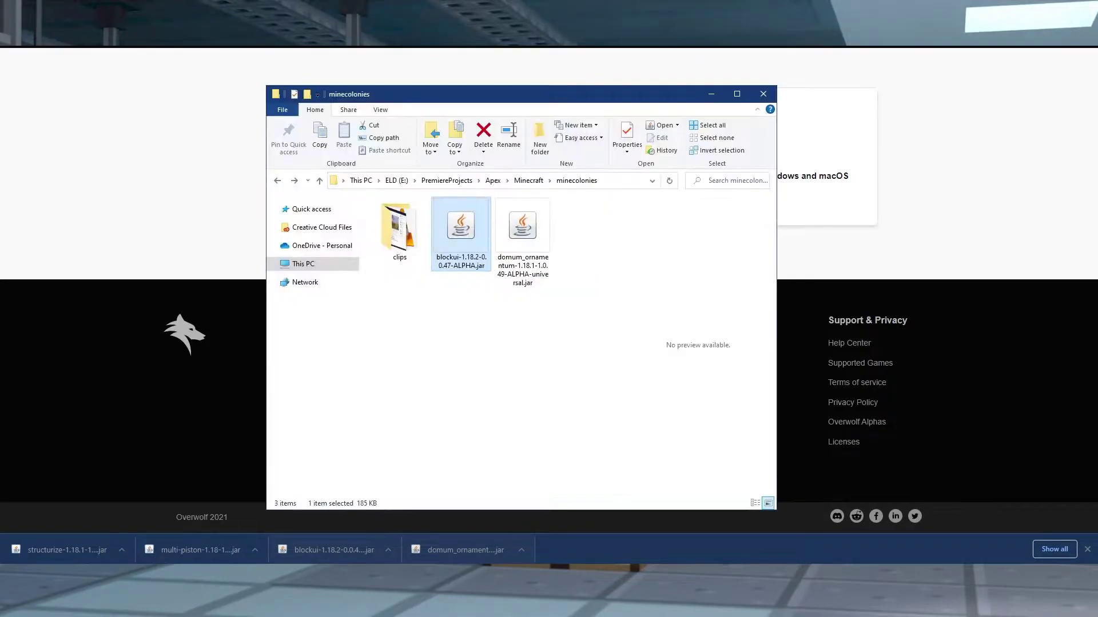
drag(467, 364, 412, 419)
drag(82, 550, 189, 545)
drag(478, 382, 545, 316)
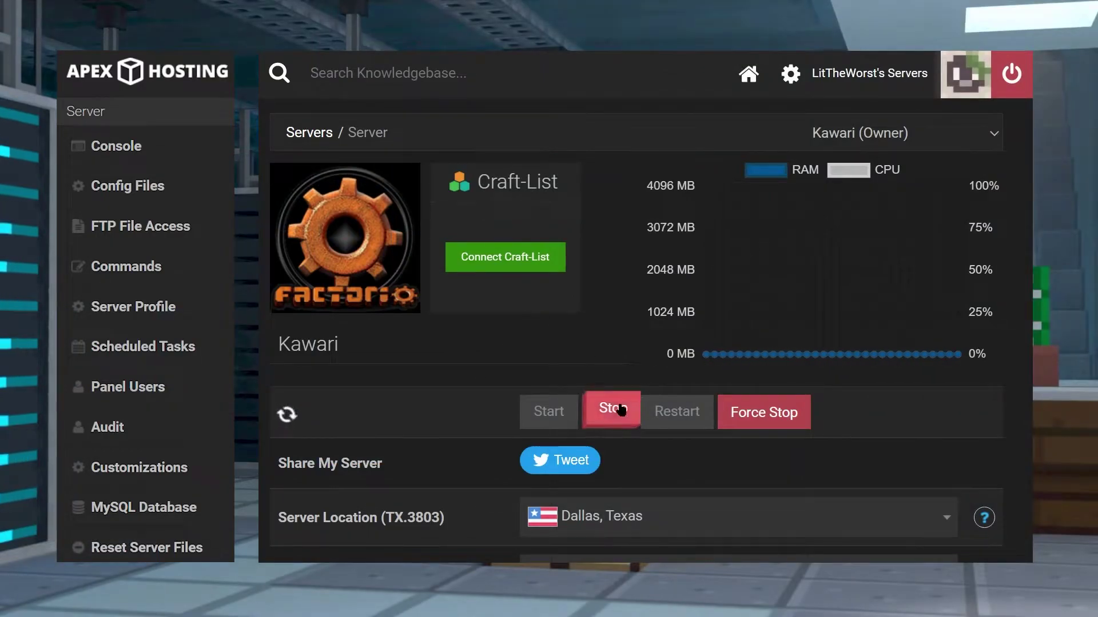
Switch to the Apex Hosting server panel and stop the game server
click(611, 413)
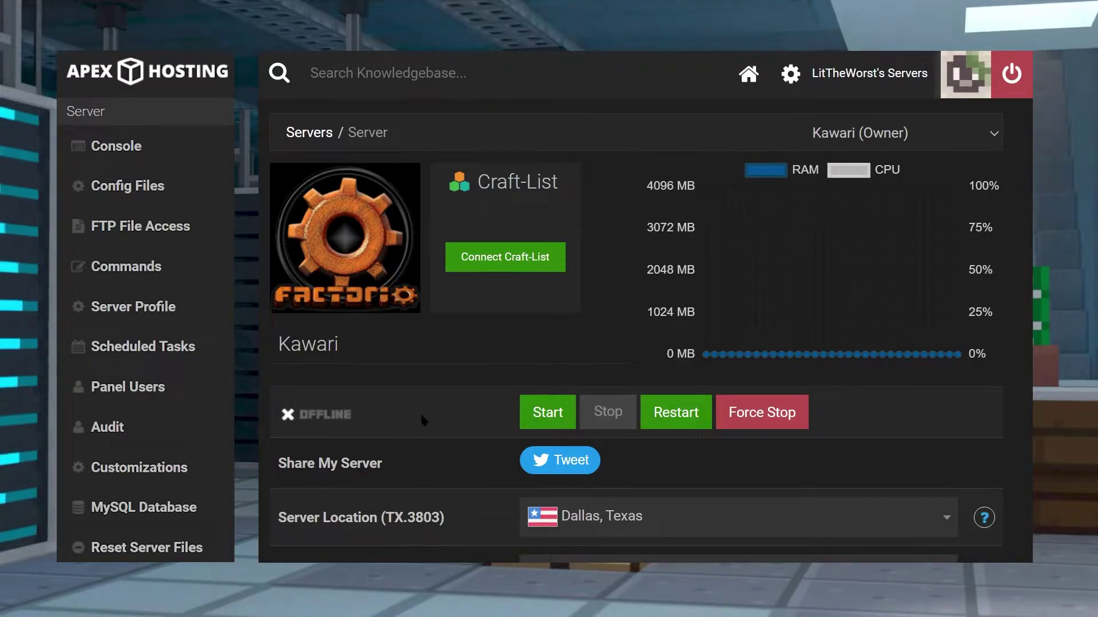
Search the server's game file options for forge and choose Forge 1.18.1
scroll(422, 416, down, 1)
scroll(424, 421, down, 3)
scroll(424, 420, down, 4)
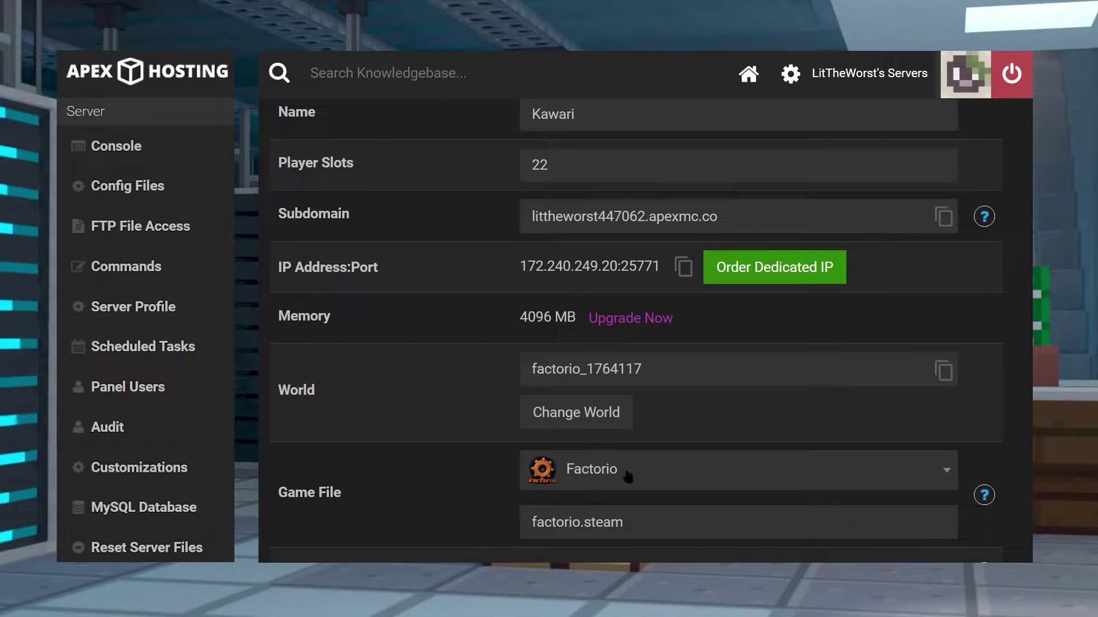
click(628, 477)
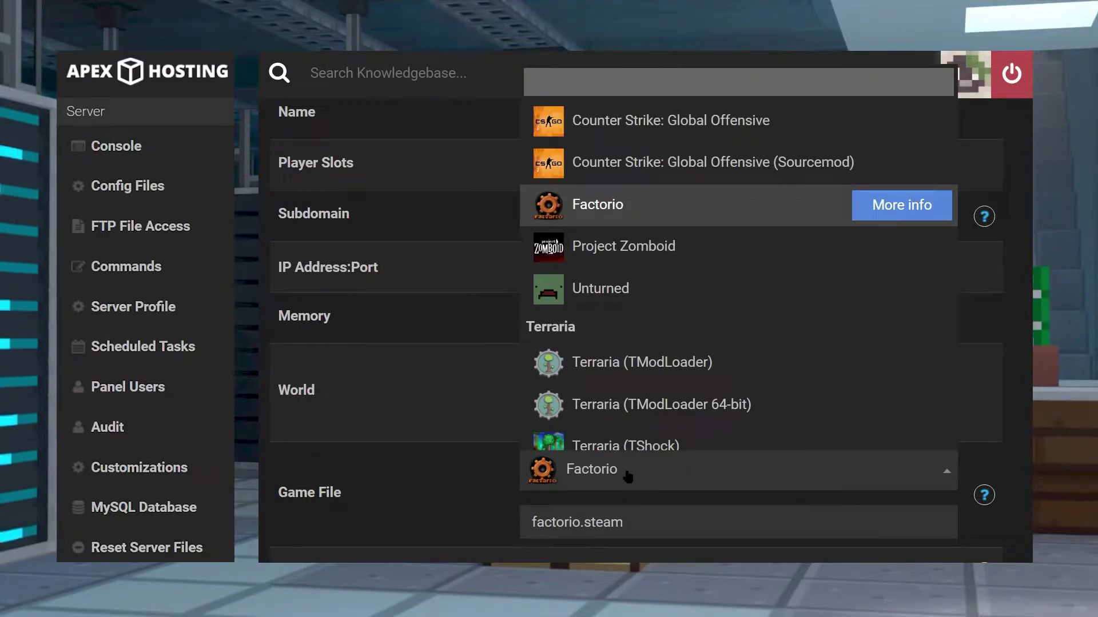
text(f)
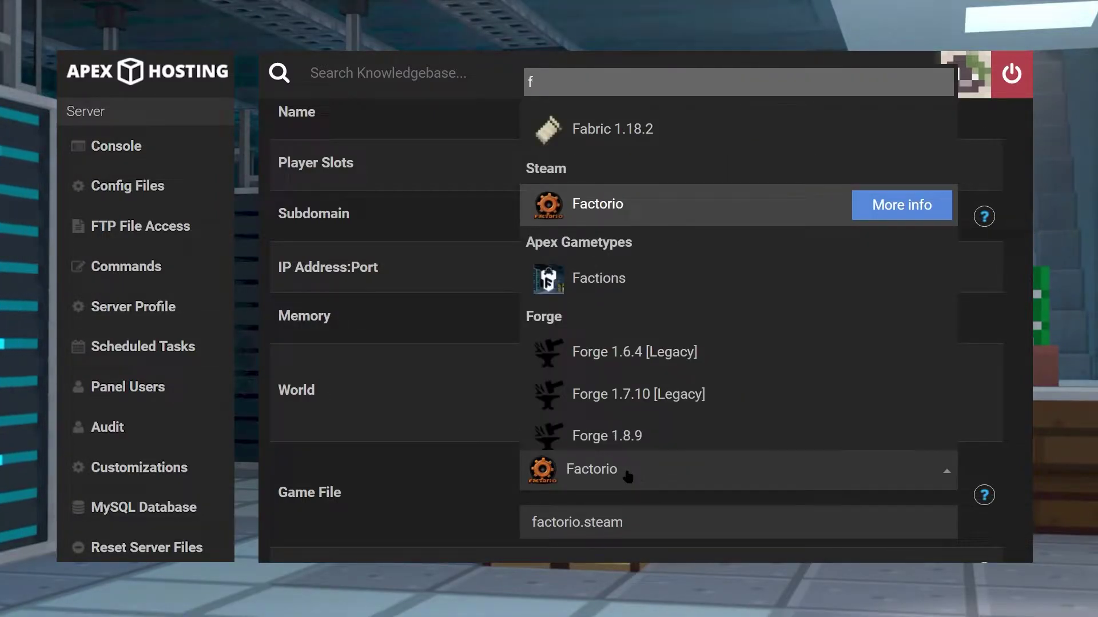
text(orge)
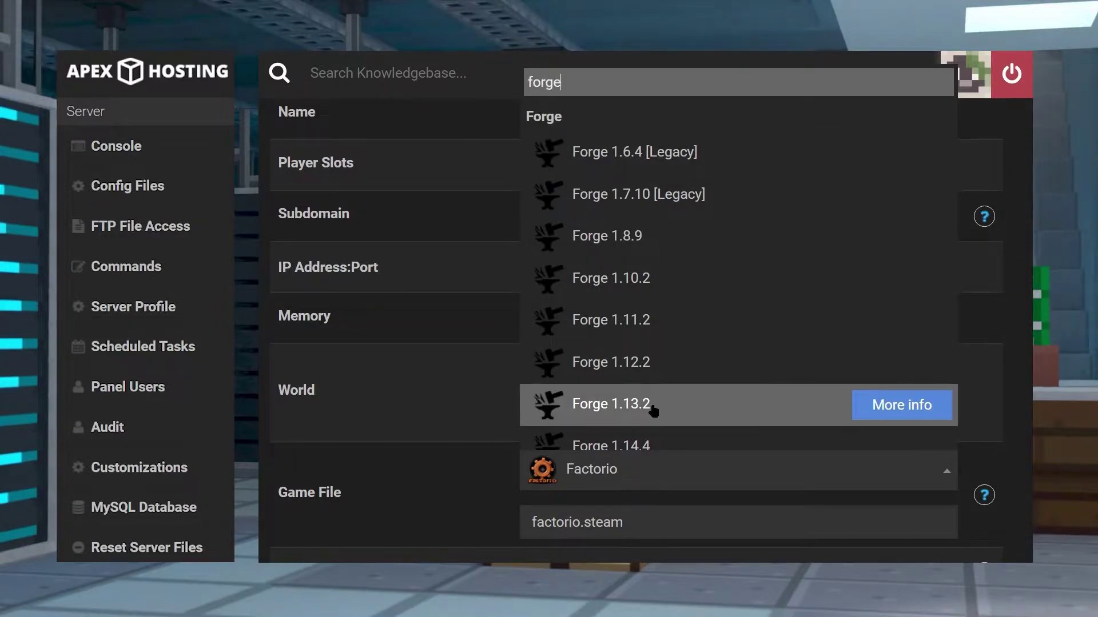
scroll(652, 409, down, 5)
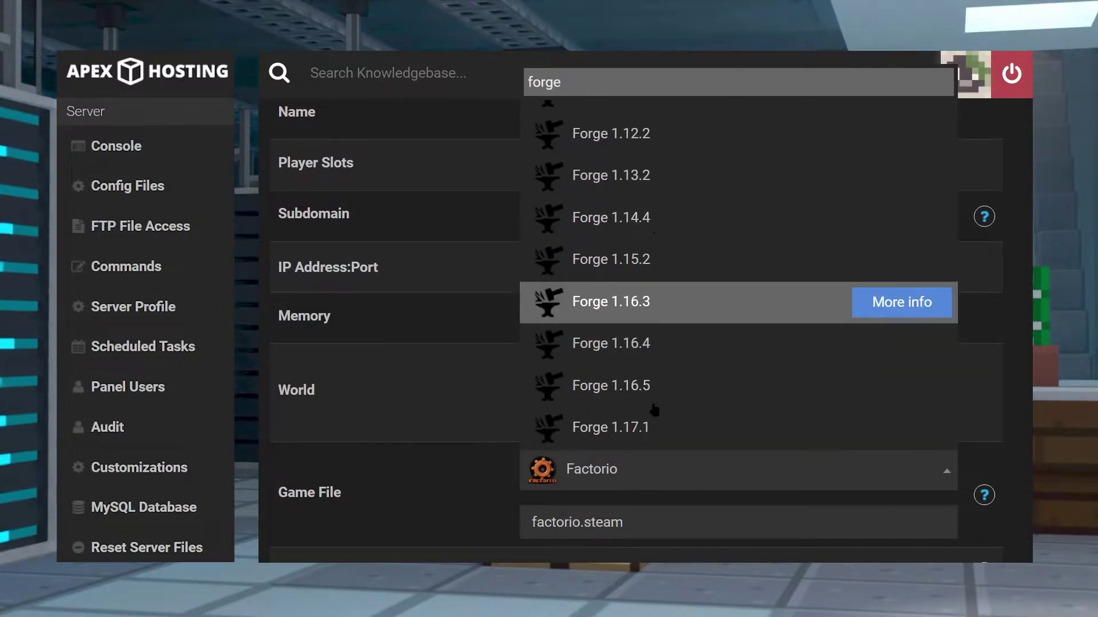
scroll(654, 410, down, 2)
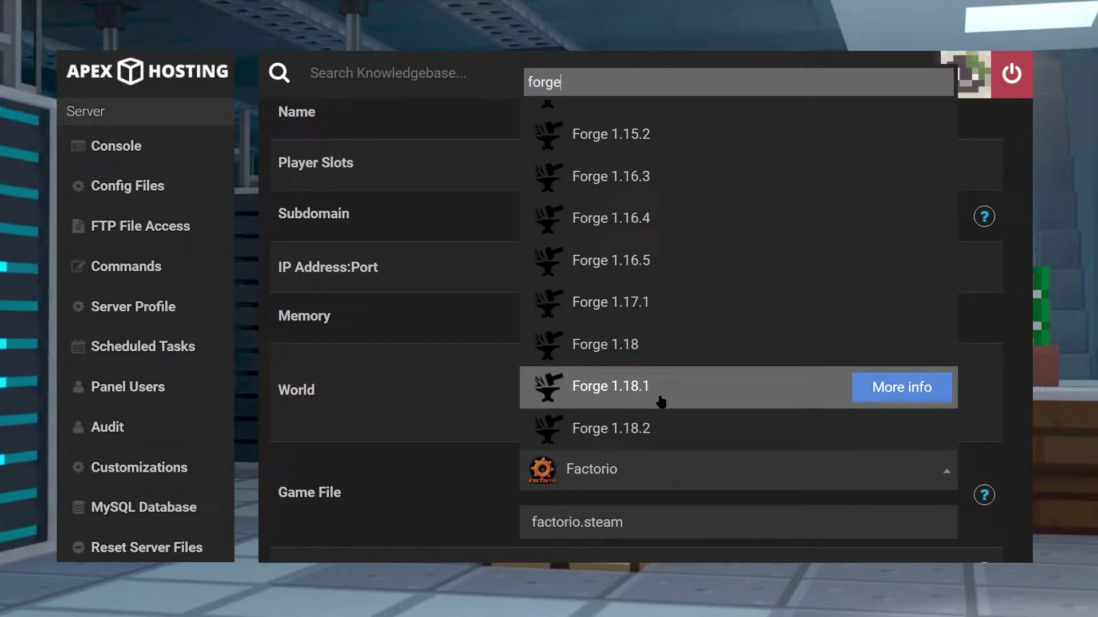
click(658, 397)
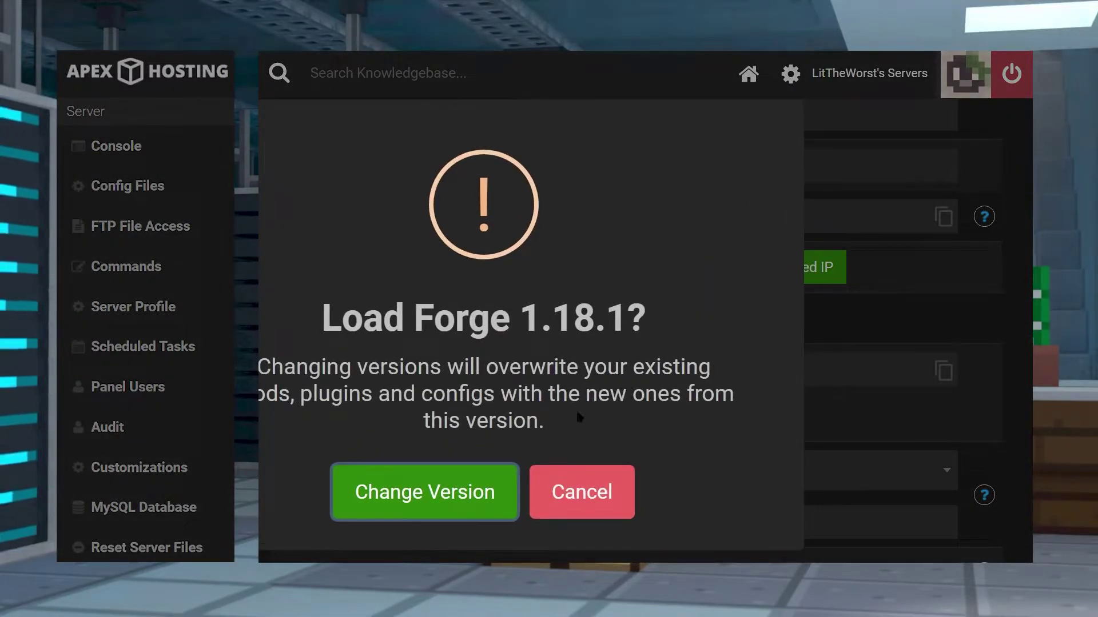
Confirm the version change to Forge 1.18.1 with a new world and restart the server
click(427, 514)
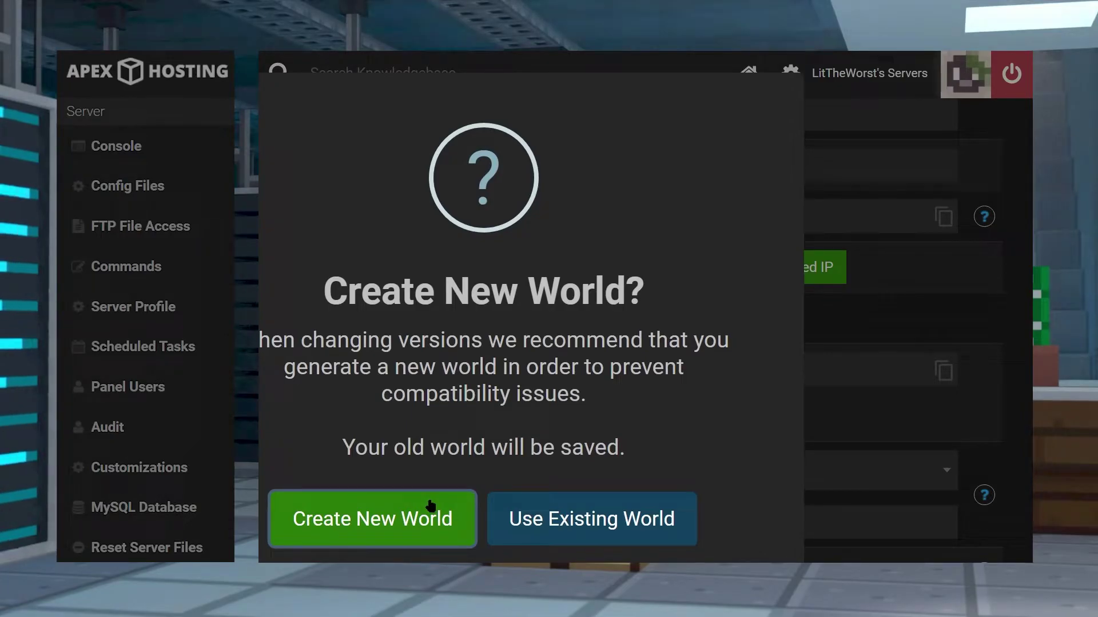
click(430, 505)
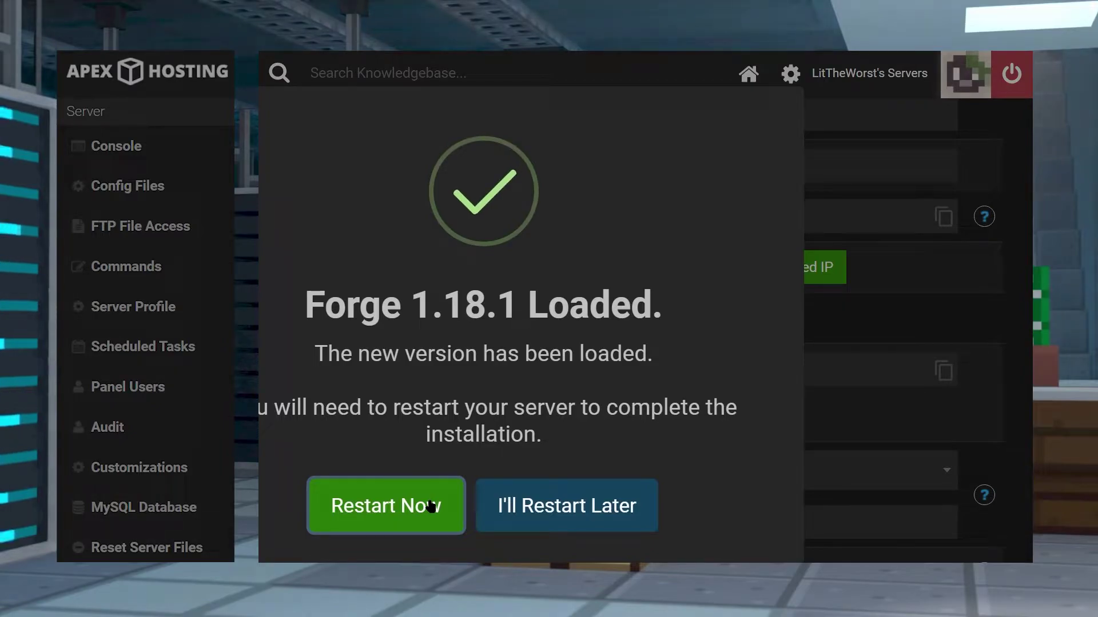
click(389, 519)
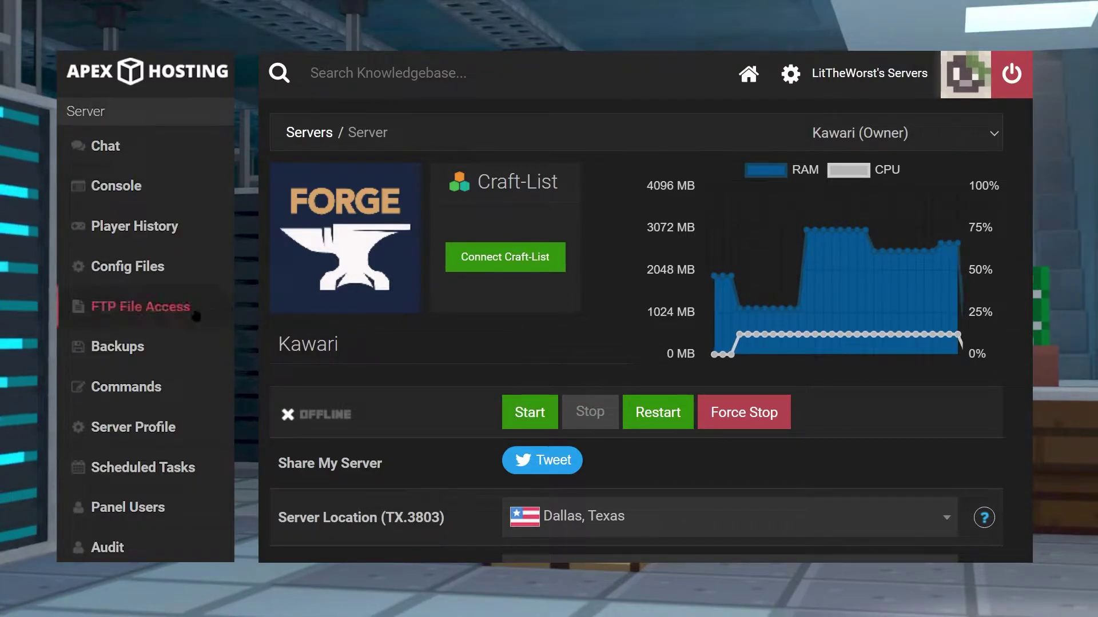
Log in to the server's FTP file access with the cached password and open the mods folder
click(197, 317)
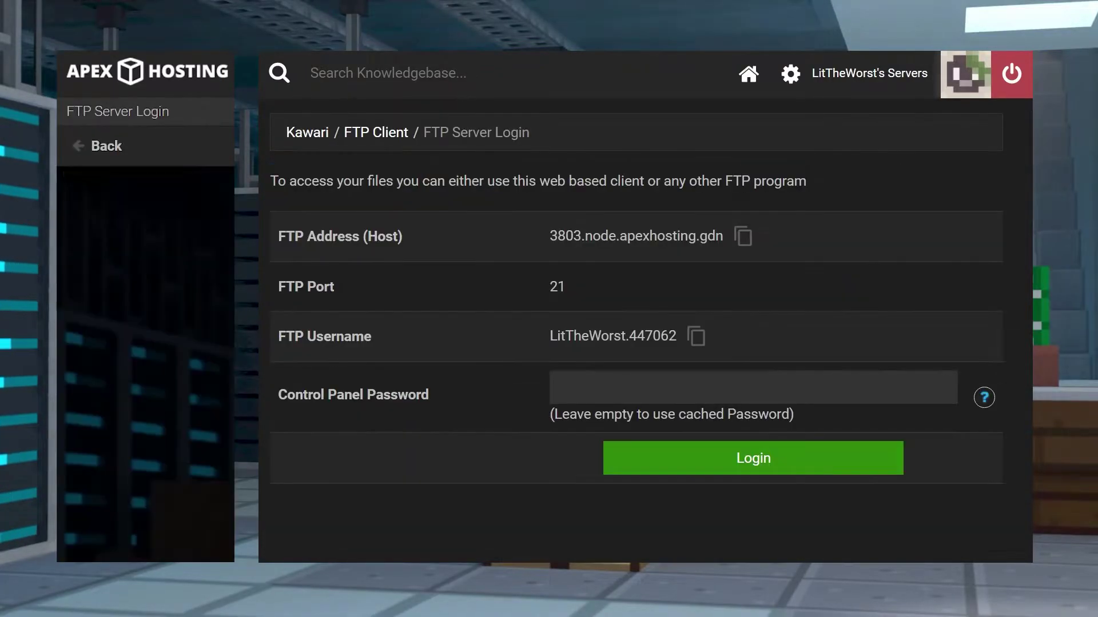
click(617, 459)
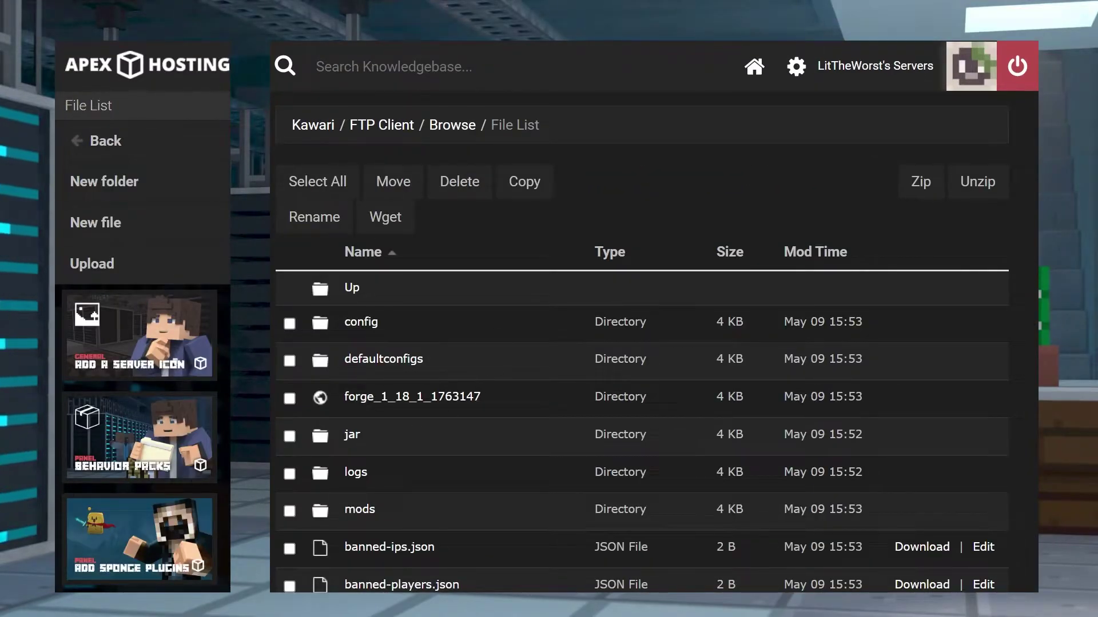
click(366, 511)
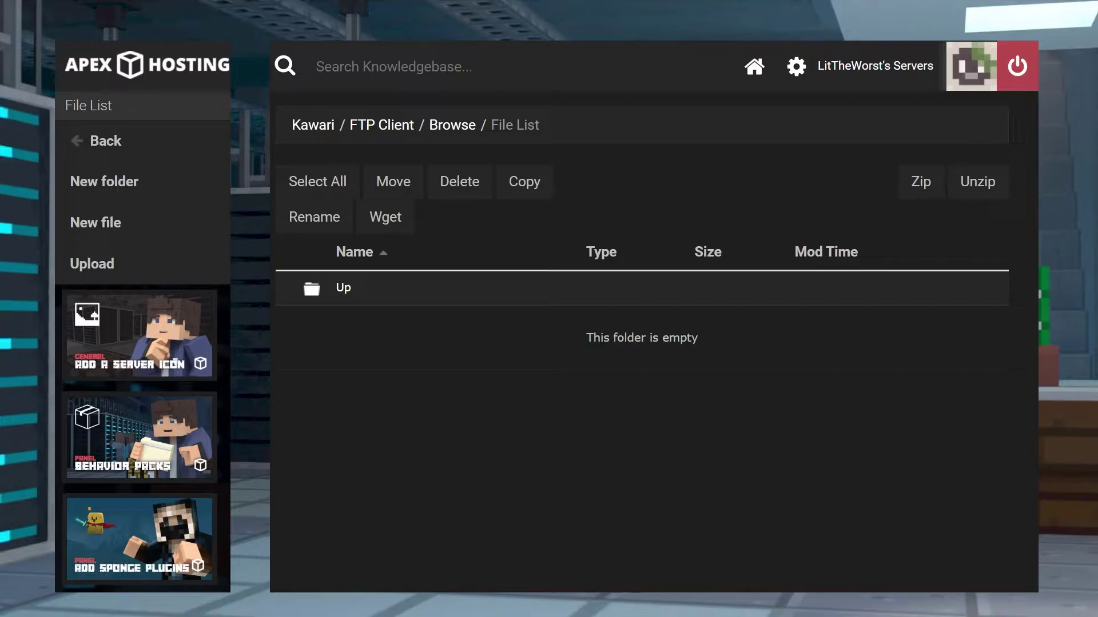
Upload the BlockUI, Domum Ornamentum, MineColonies, Multi-Piston and Structurize jars from the minecolonies folder to /mods
click(157, 274)
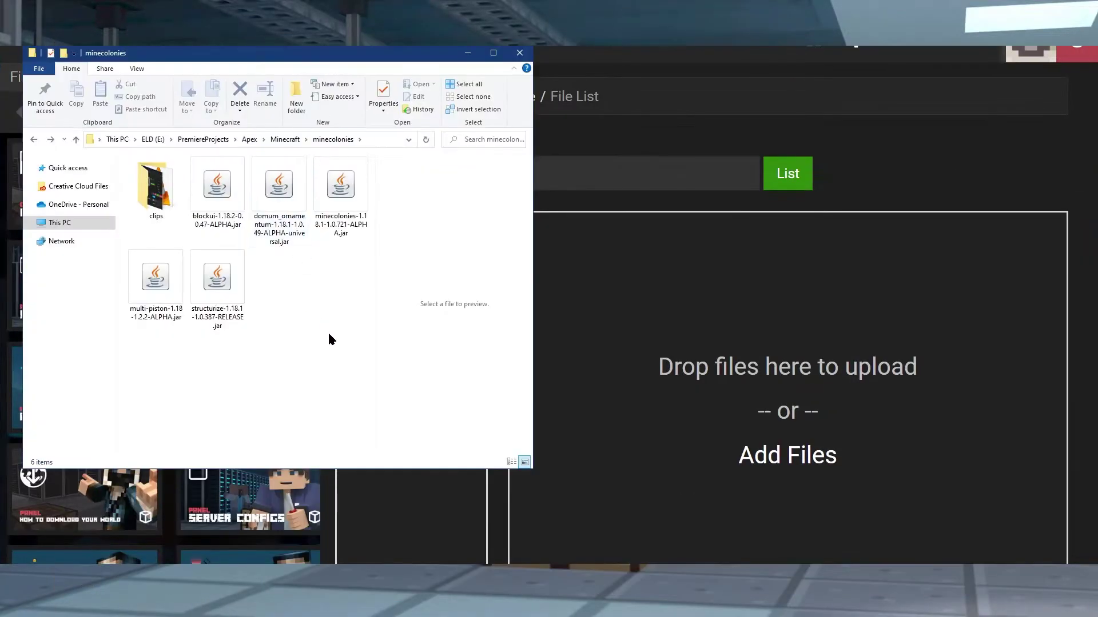
click(193, 224)
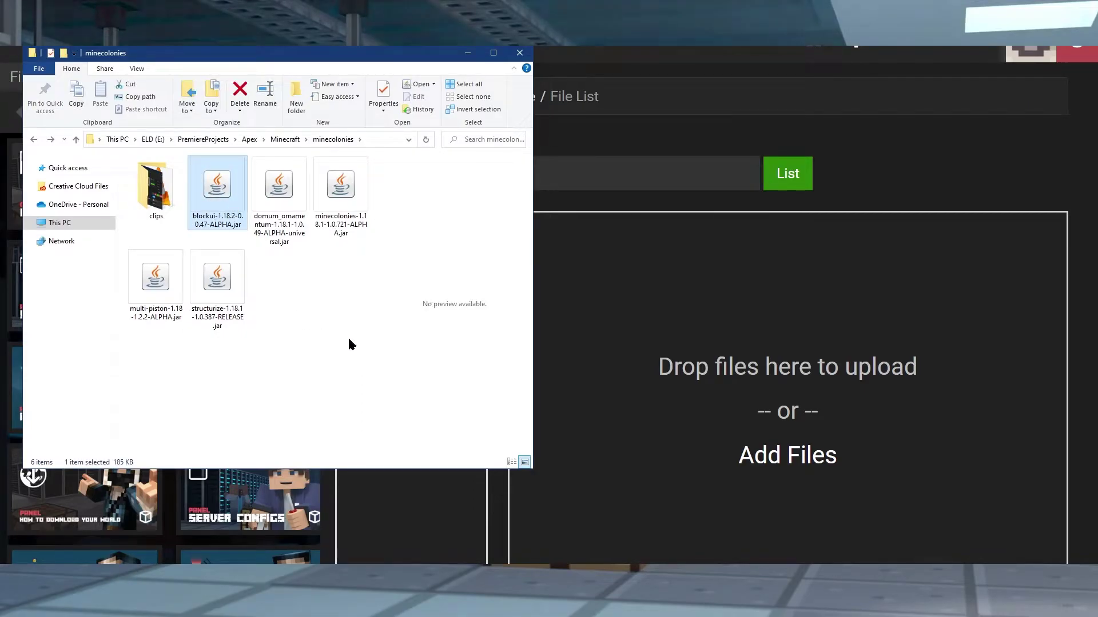
shift+click(240, 288)
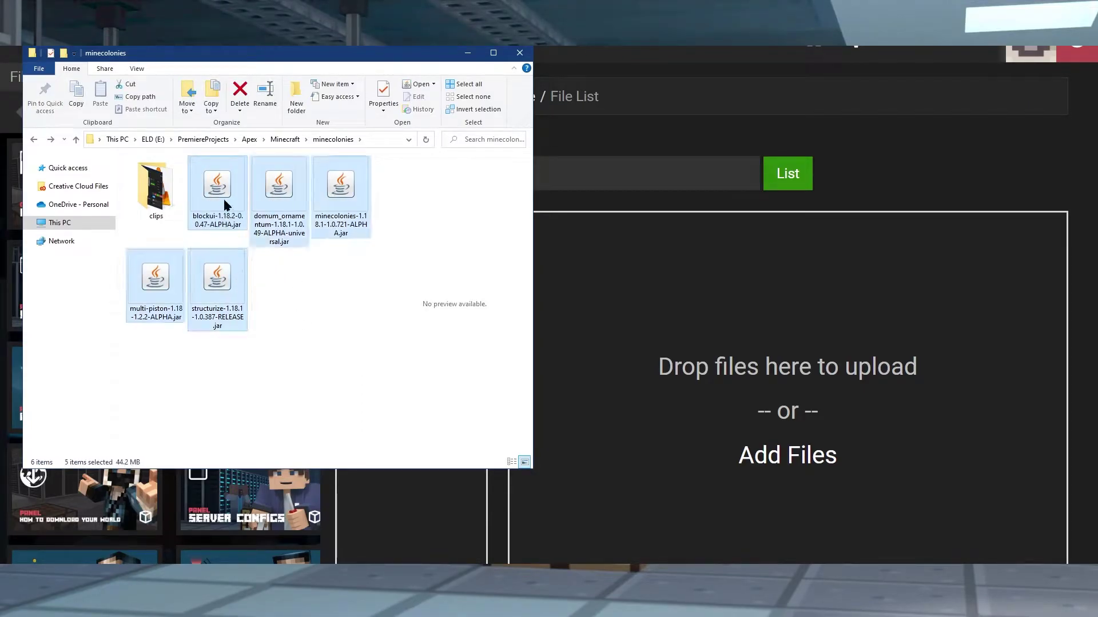
drag(219, 198, 692, 317)
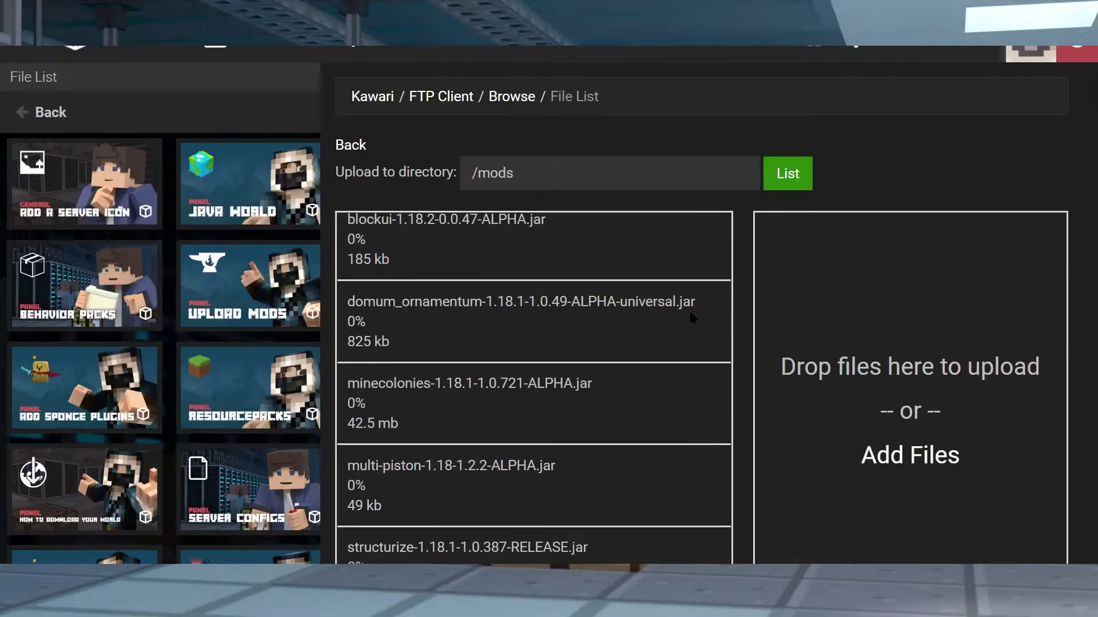
Check the upload progress of each mod jar and the uploaded files count
scroll(738, 286, down, 2)
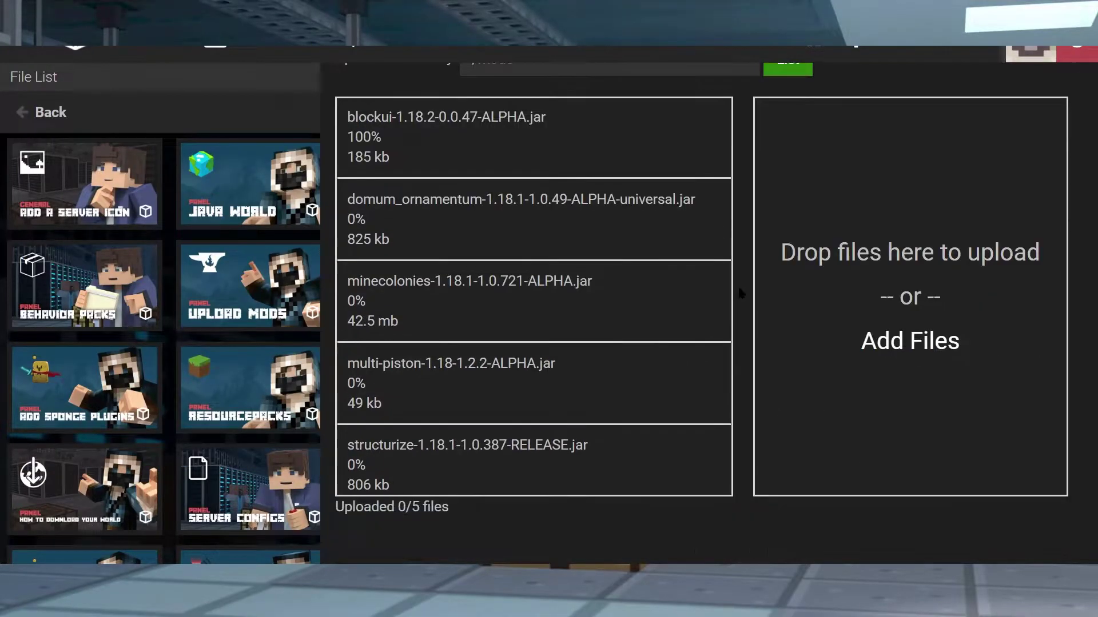
scroll(738, 285, up, 1)
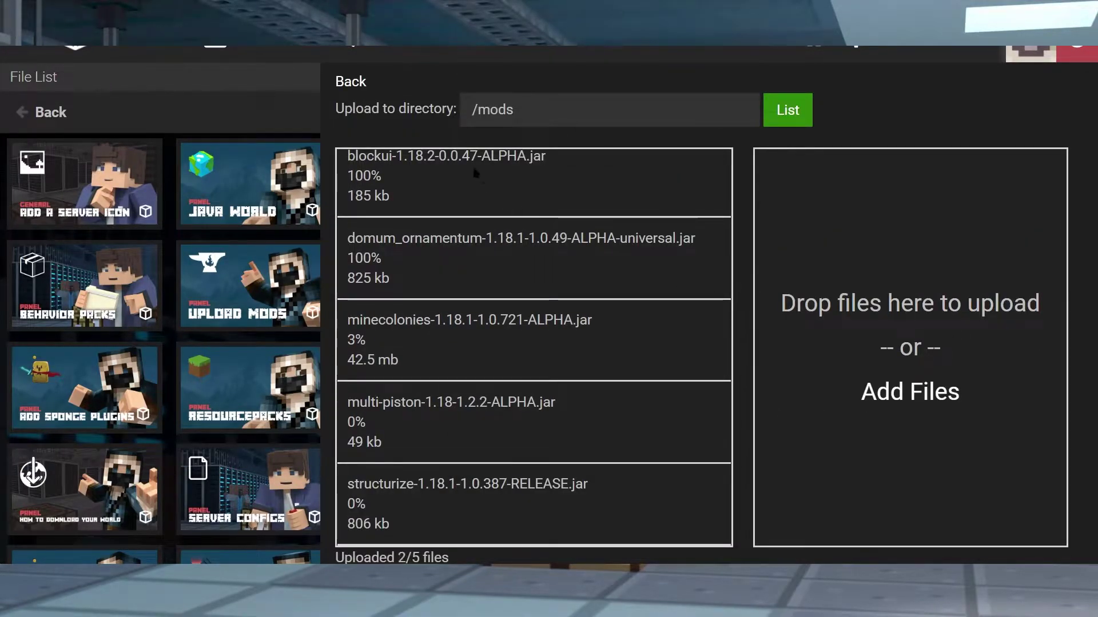
scroll(473, 515, down, 1)
triple_click(394, 500)
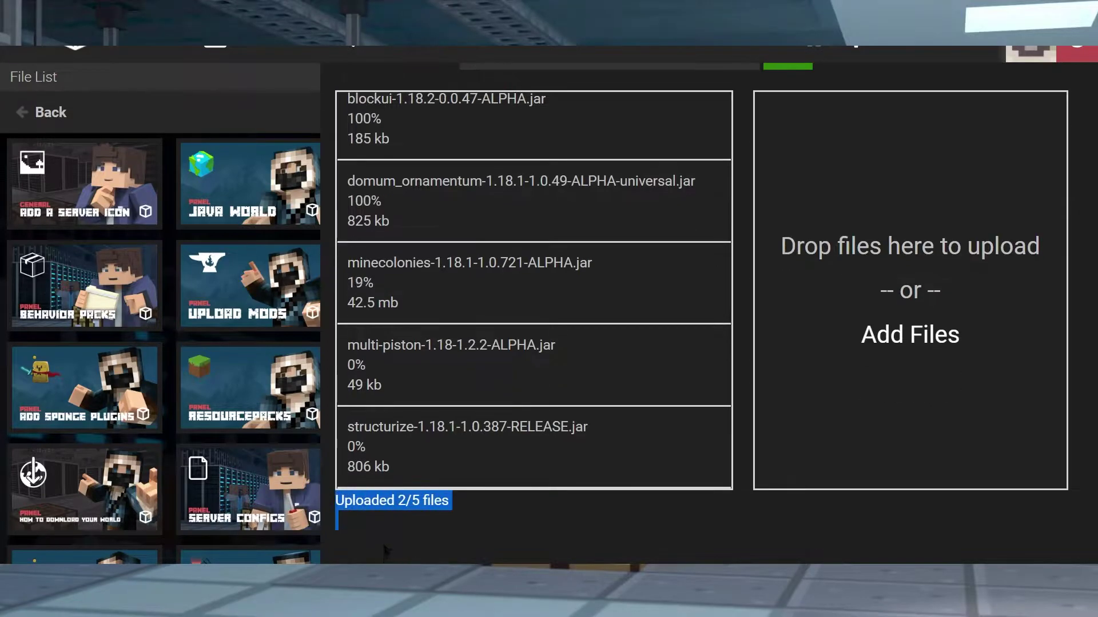
drag(455, 503, 328, 495)
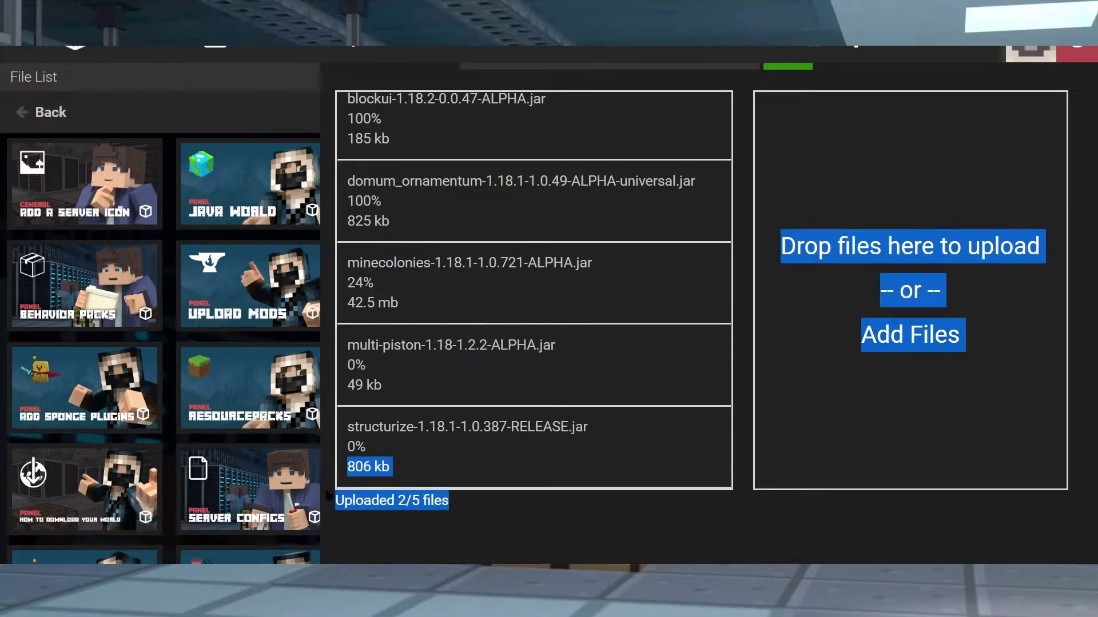
click(354, 499)
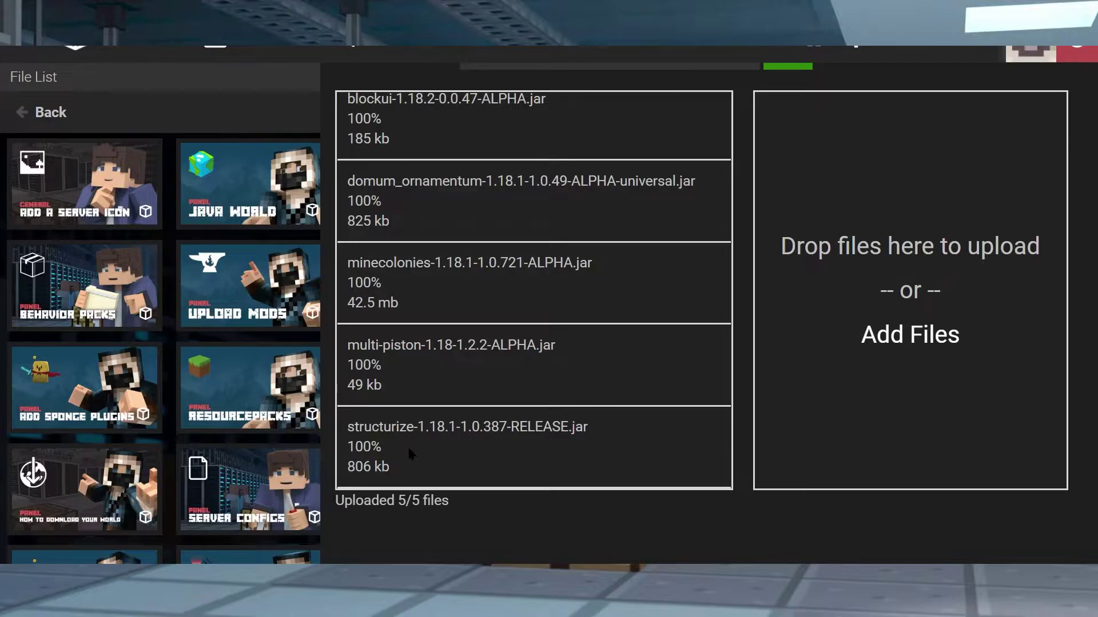
triple_click(400, 501)
click(401, 503)
Return from the FTP upload page to the server's main page and start the server
scroll(392, 473, up, 1)
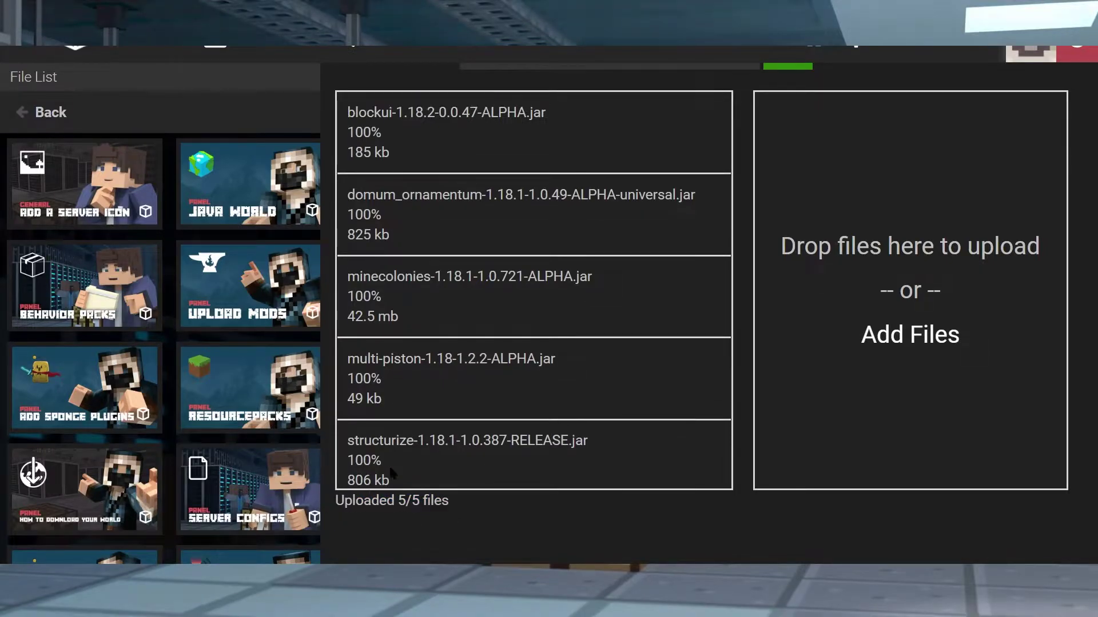
scroll(348, 447, up, 2)
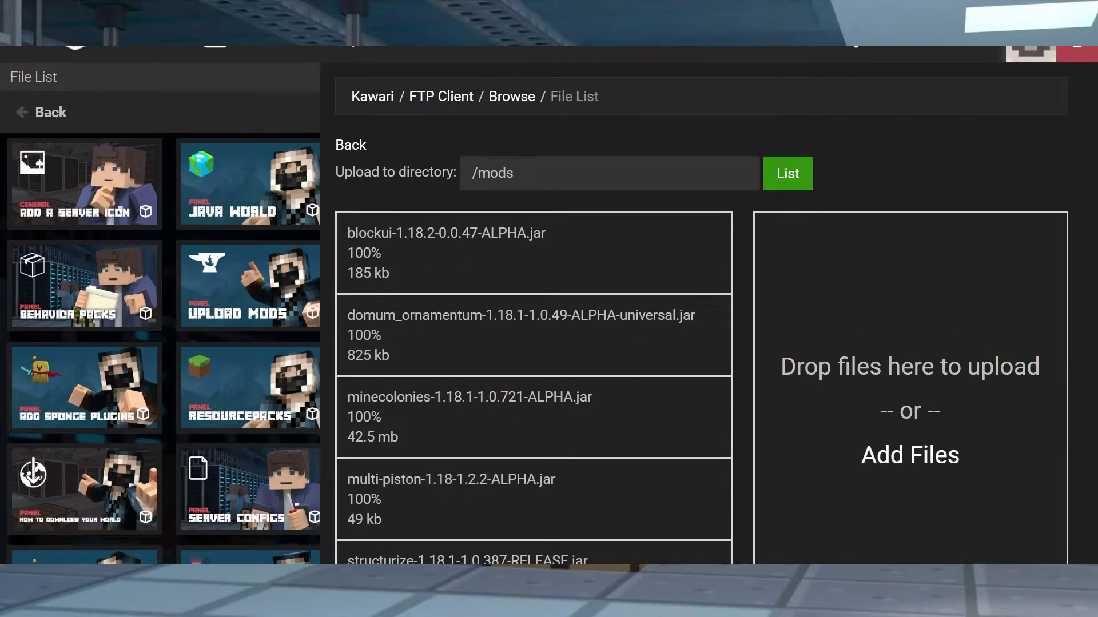
click(371, 96)
click(529, 408)
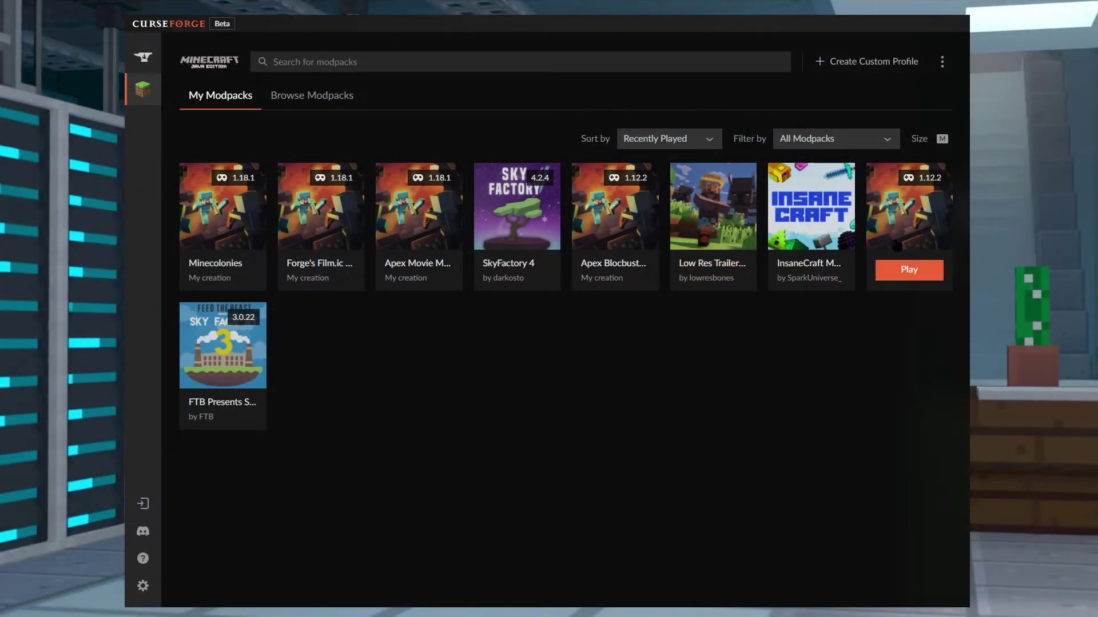
Switch to the CurseForge app and look over the modpack catalogue and the mods installed in Forge's Film.ic Pack
click(314, 98)
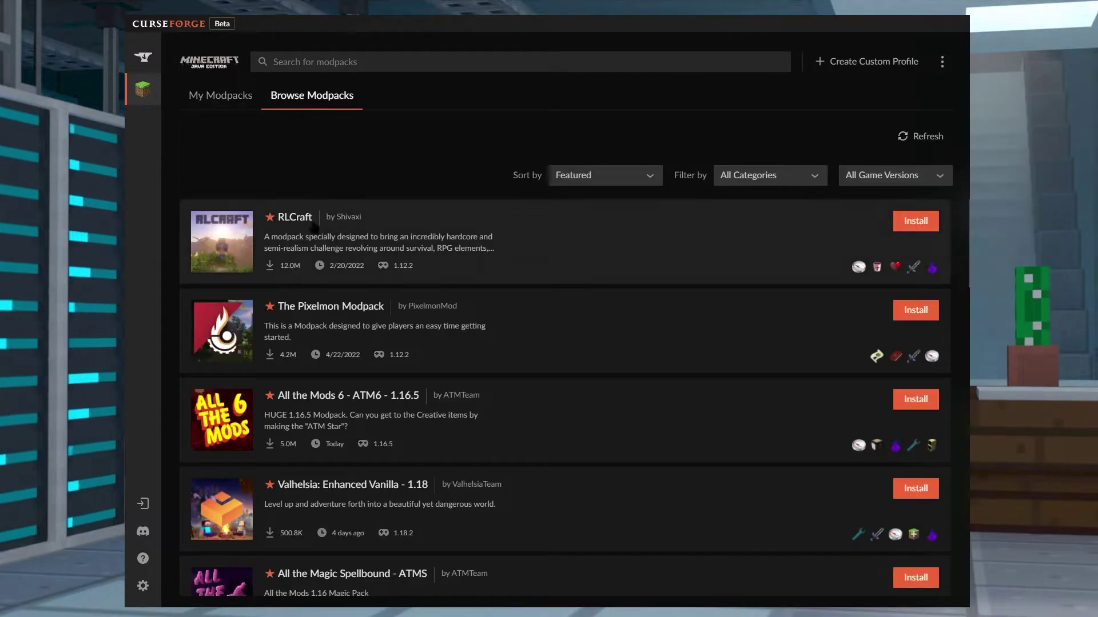
scroll(313, 227, down, 1)
click(239, 101)
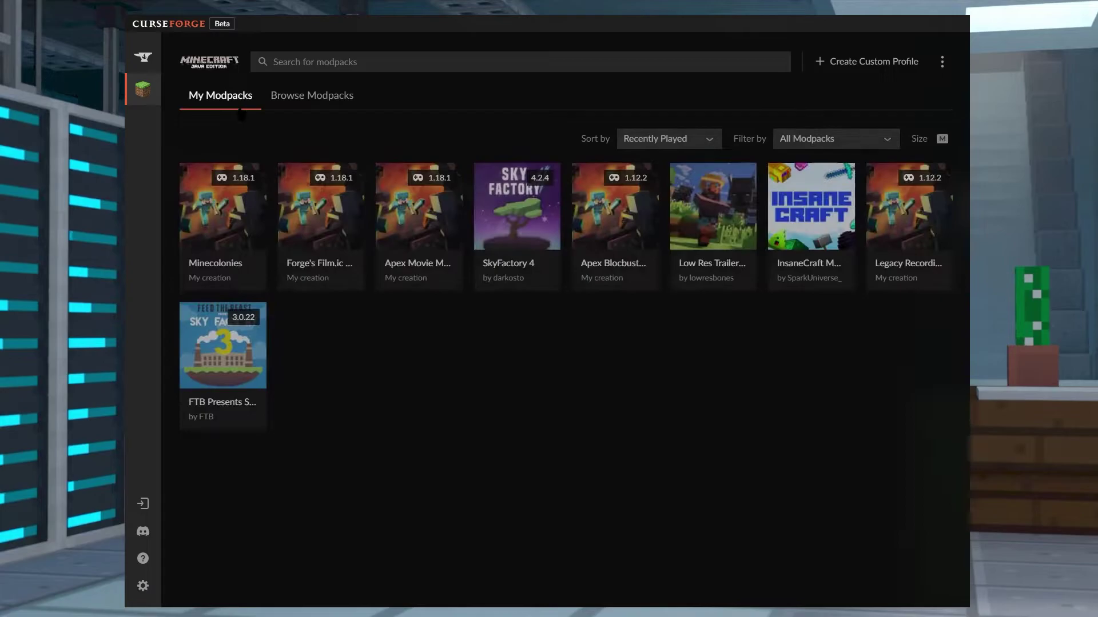
click(320, 223)
scroll(622, 423, down, 5)
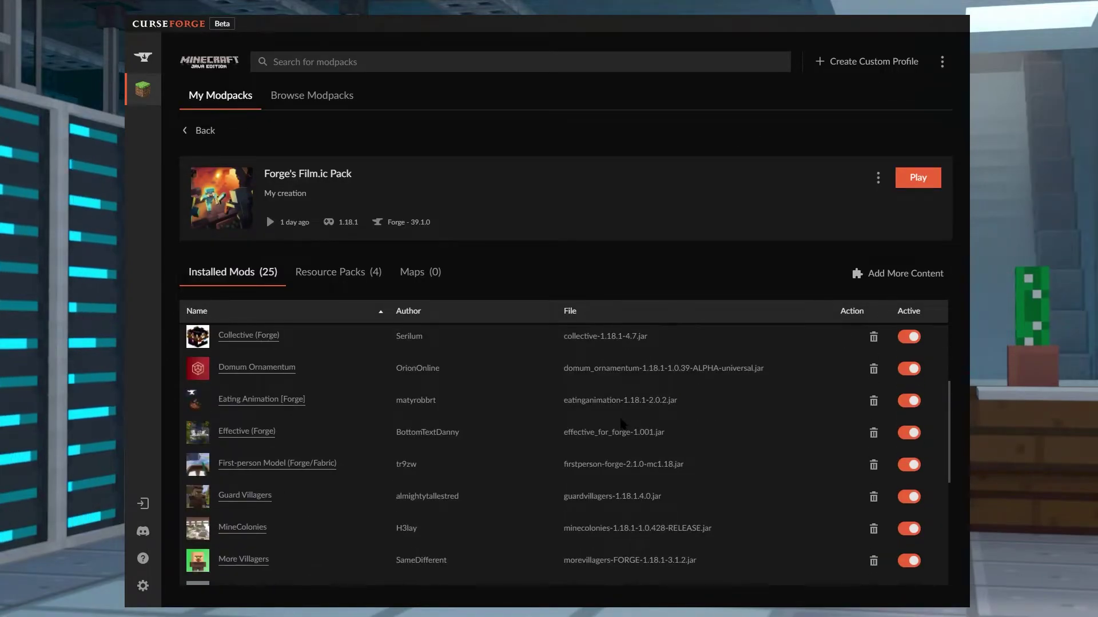
scroll(622, 423, down, 6)
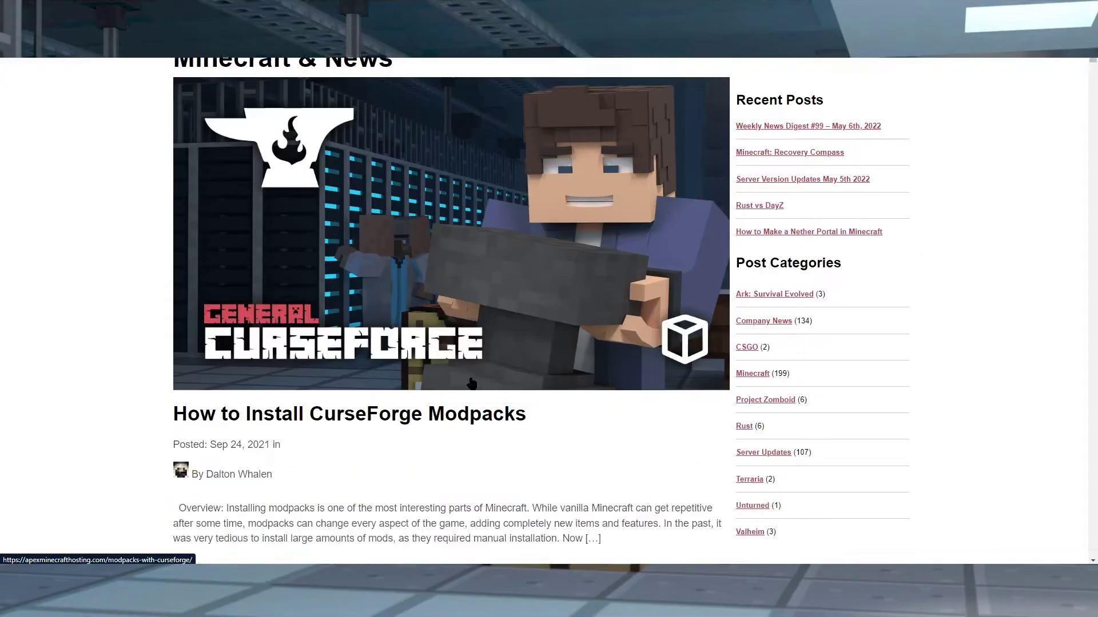
Open the How to Install CurseForge Modpacks guide on the Apex Hosting site and read its Downloading CurseForge section
scroll(465, 348, down, 1)
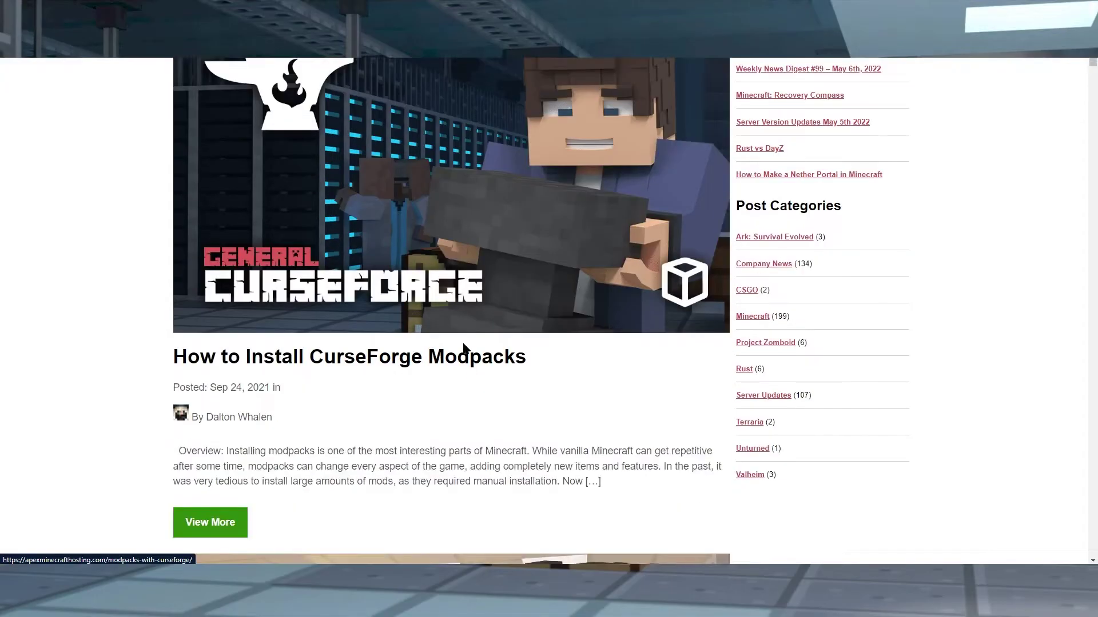
click(285, 277)
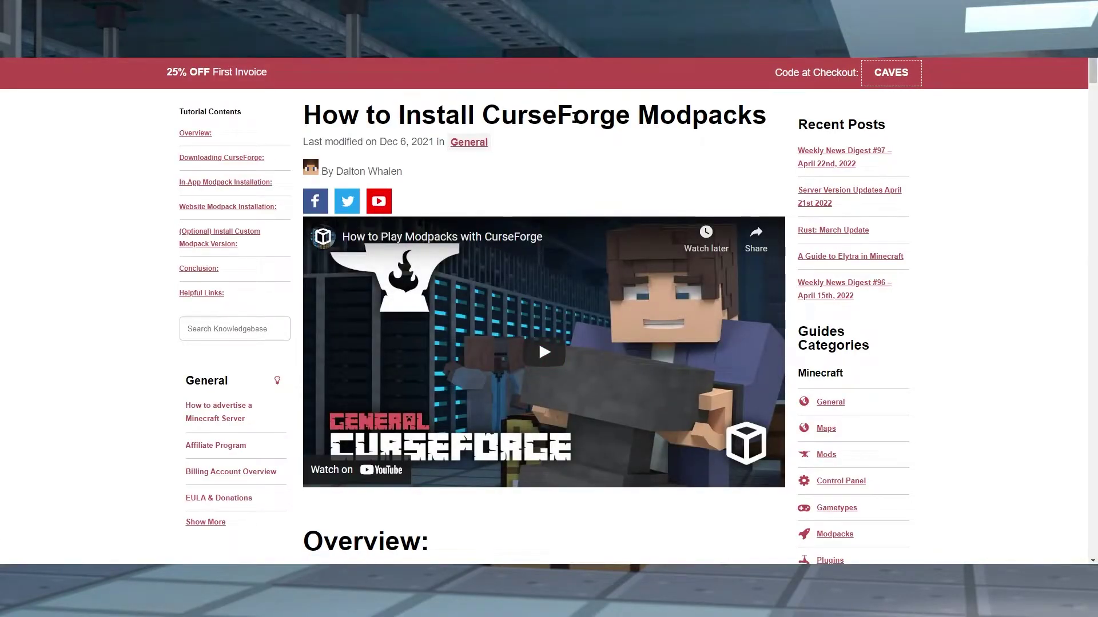
scroll(575, 117, down, 6)
scroll(577, 122, down, 2)
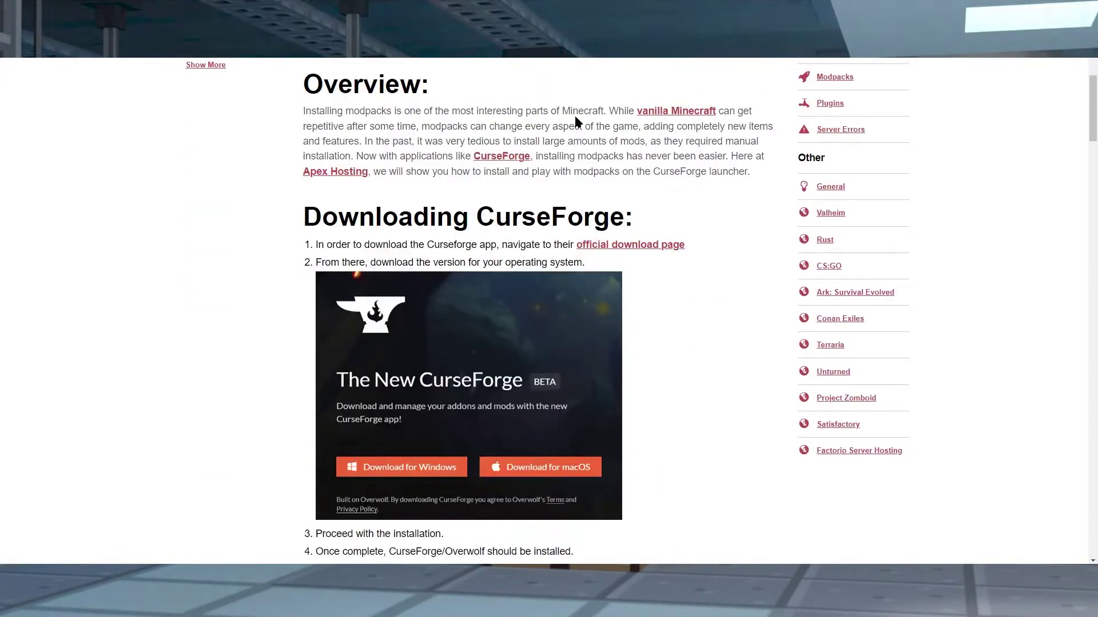
scroll(288, 237, down, 1)
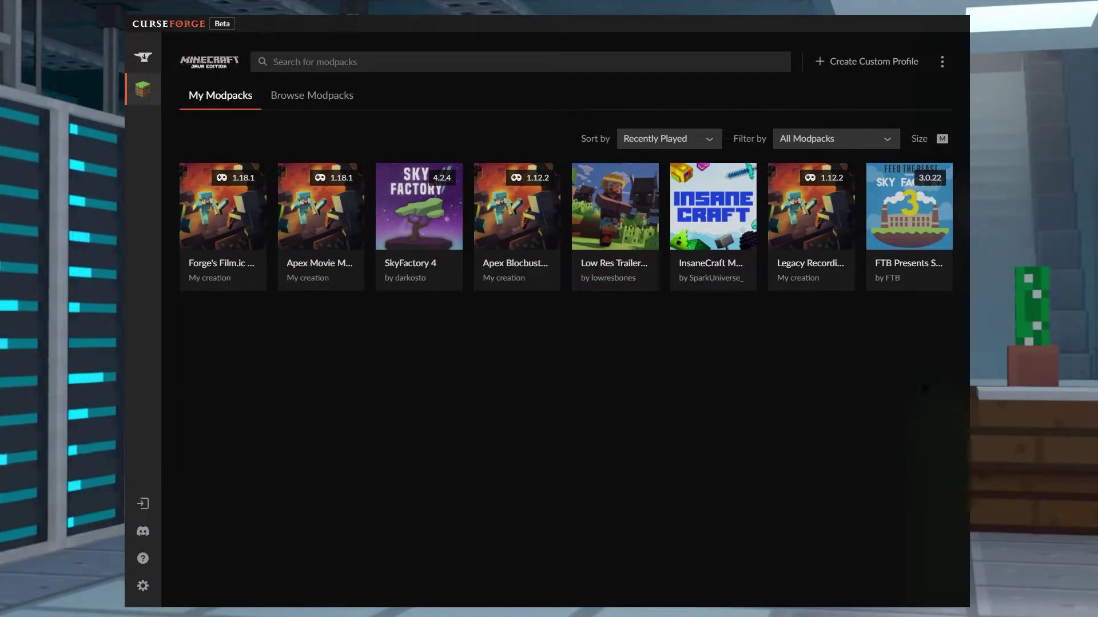
click(900, 60)
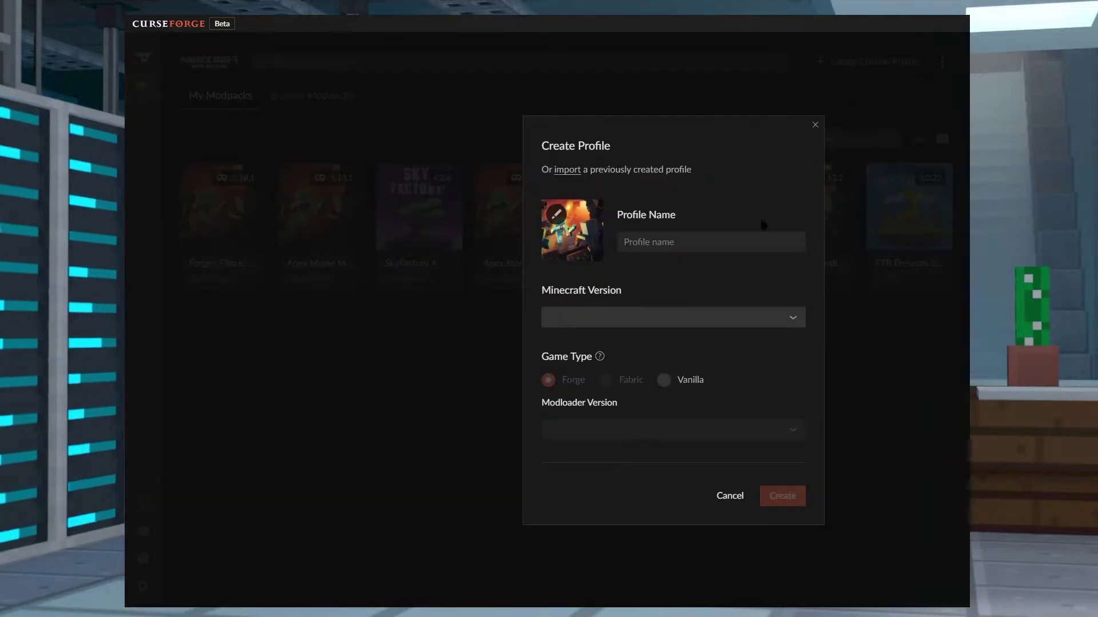
click(618, 318)
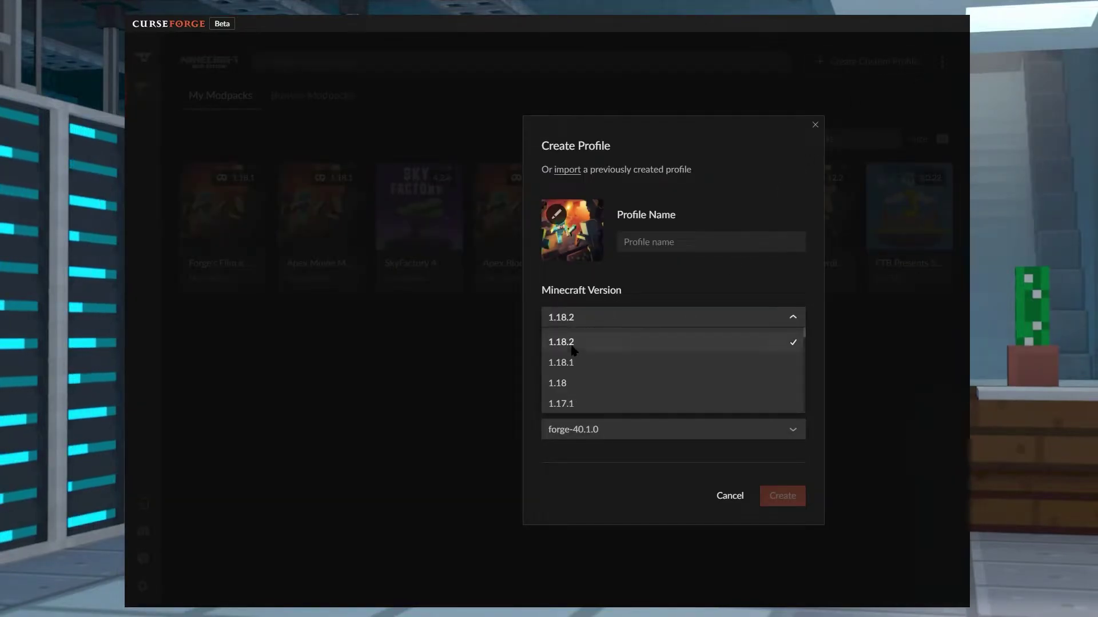
click(581, 363)
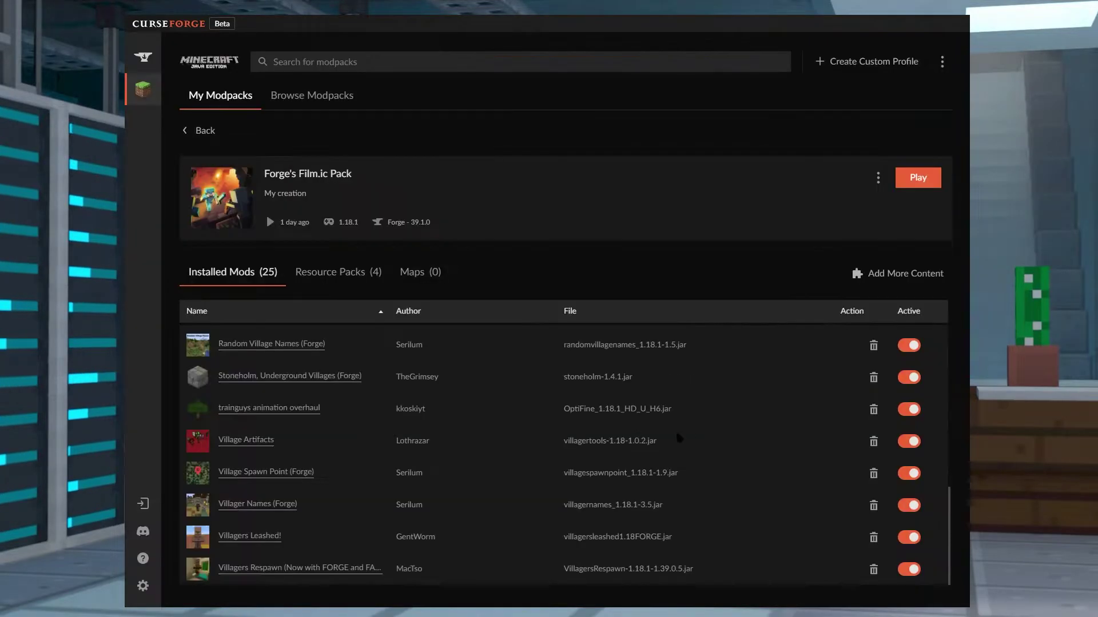
Look over the installed mods of Forge's Film.ic Pack and the Apex Movie Mods profile
scroll(760, 462, up, 15)
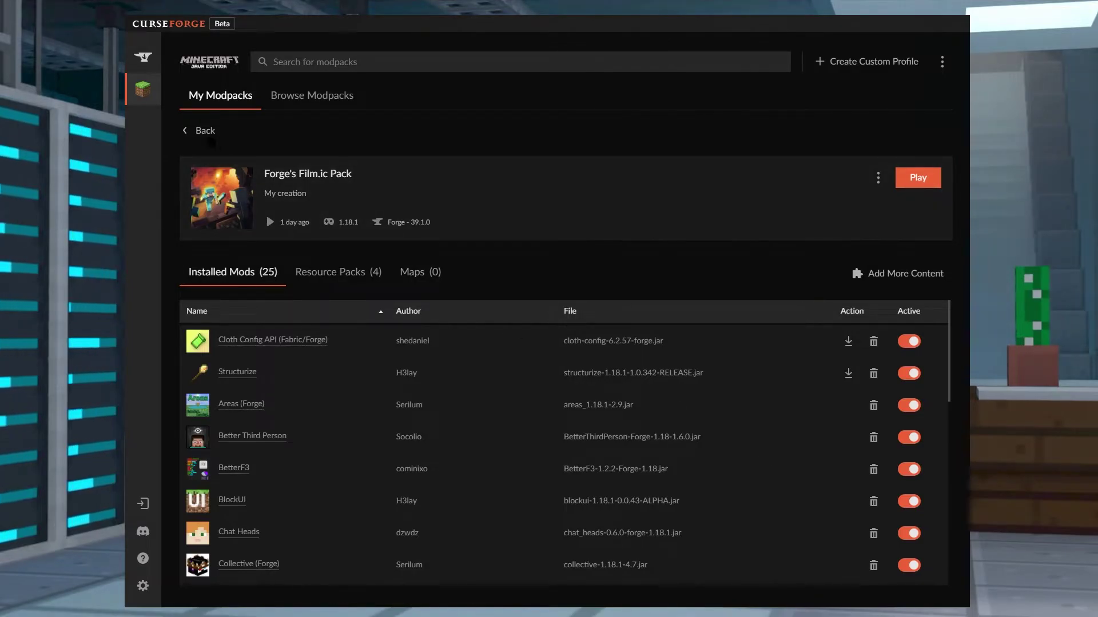
click(201, 130)
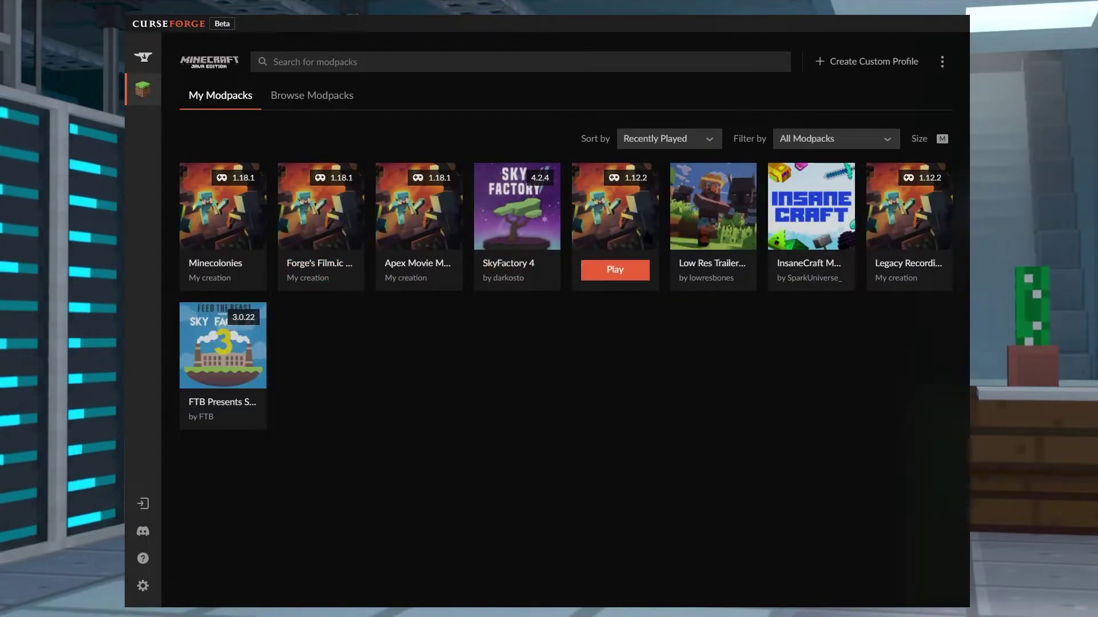
click(417, 216)
scroll(443, 343, down, 2)
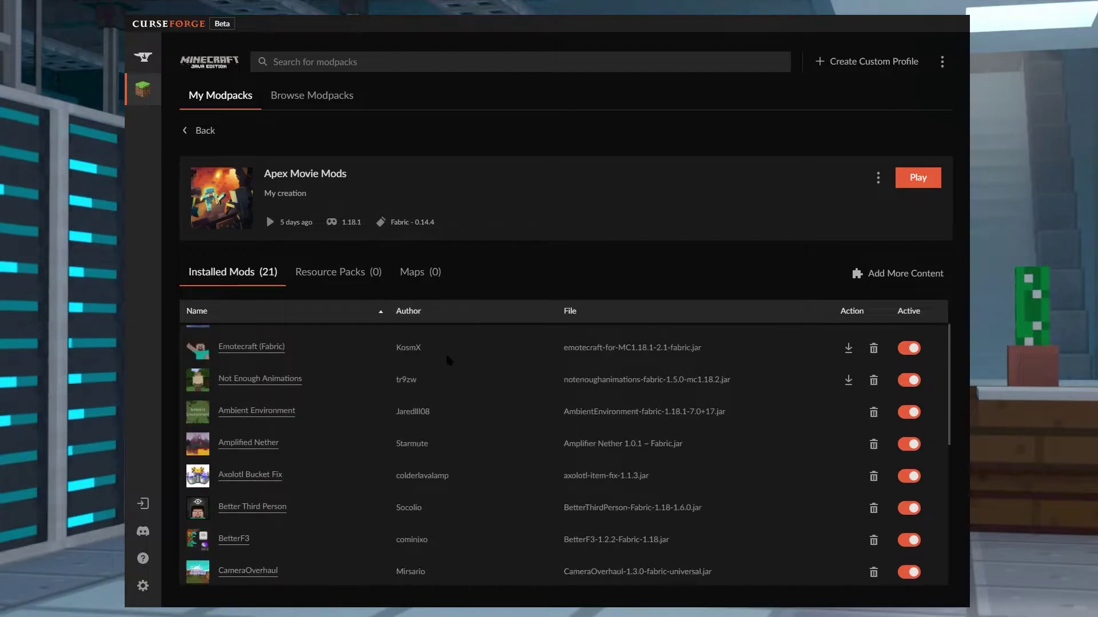
scroll(447, 355, down, 10)
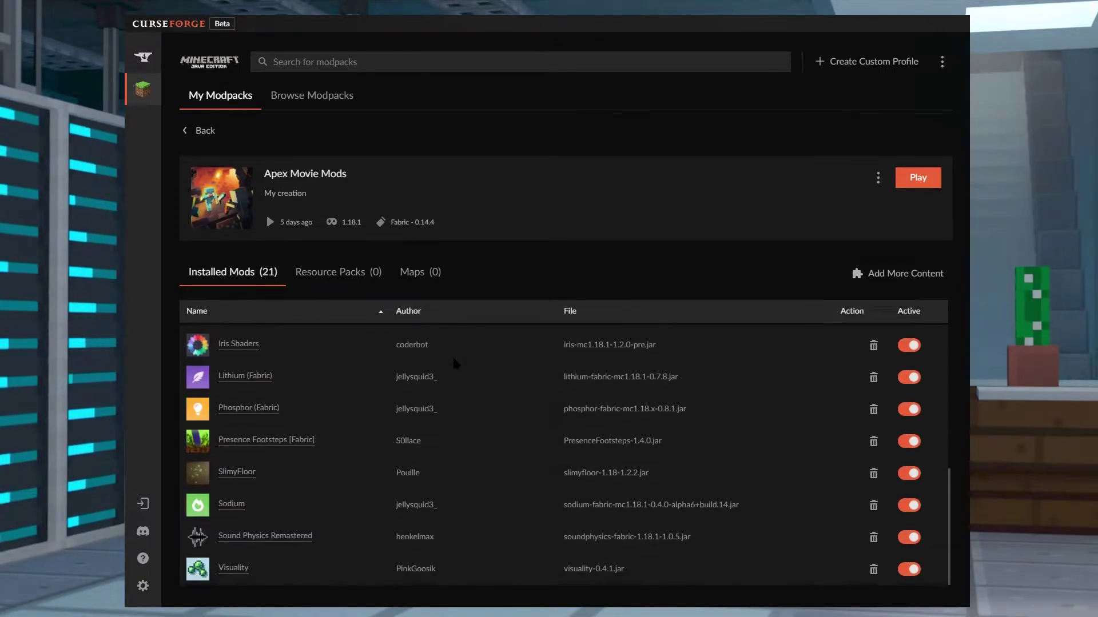
scroll(452, 355, up, 10)
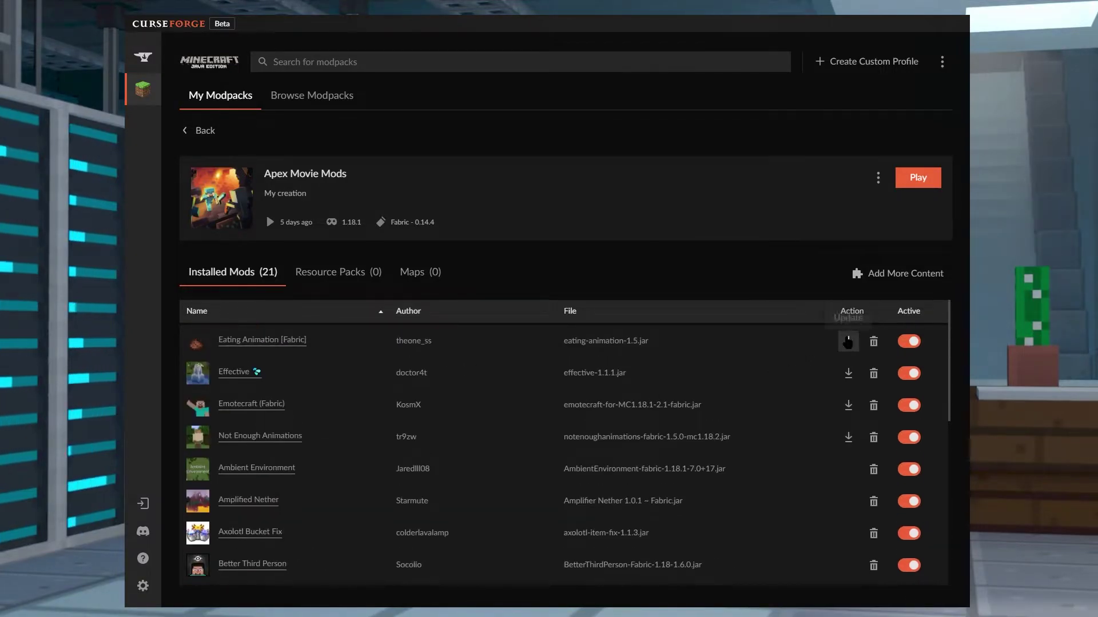
Update the outdated mods in Apex Movie Mods, including Eating Animation, Effective, Emotecraft and Not Enough Animations
click(849, 341)
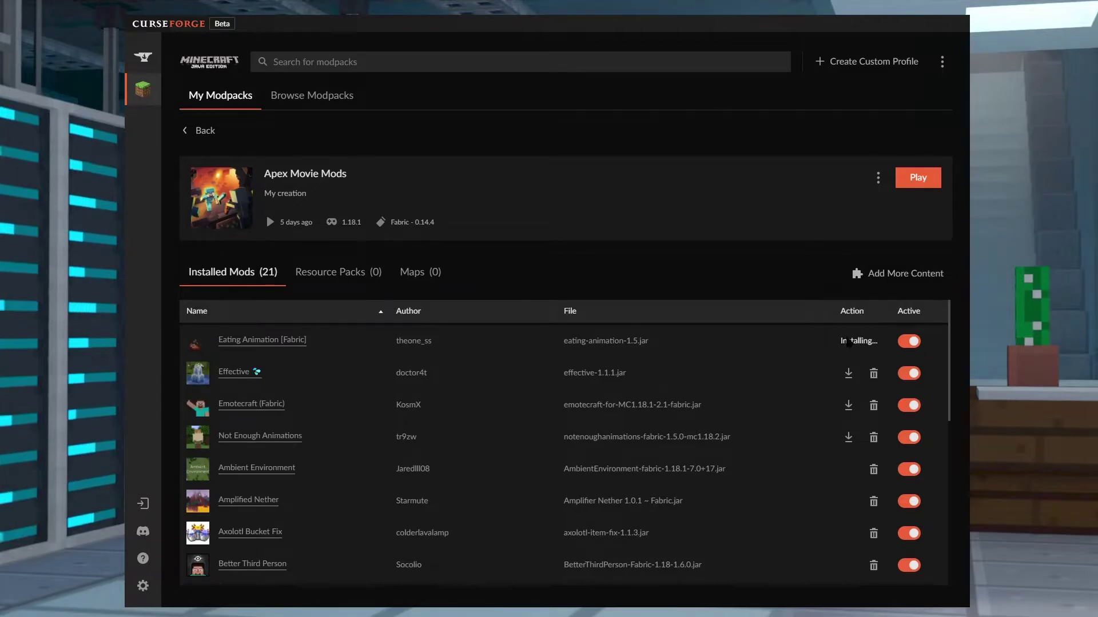
click(849, 372)
click(849, 340)
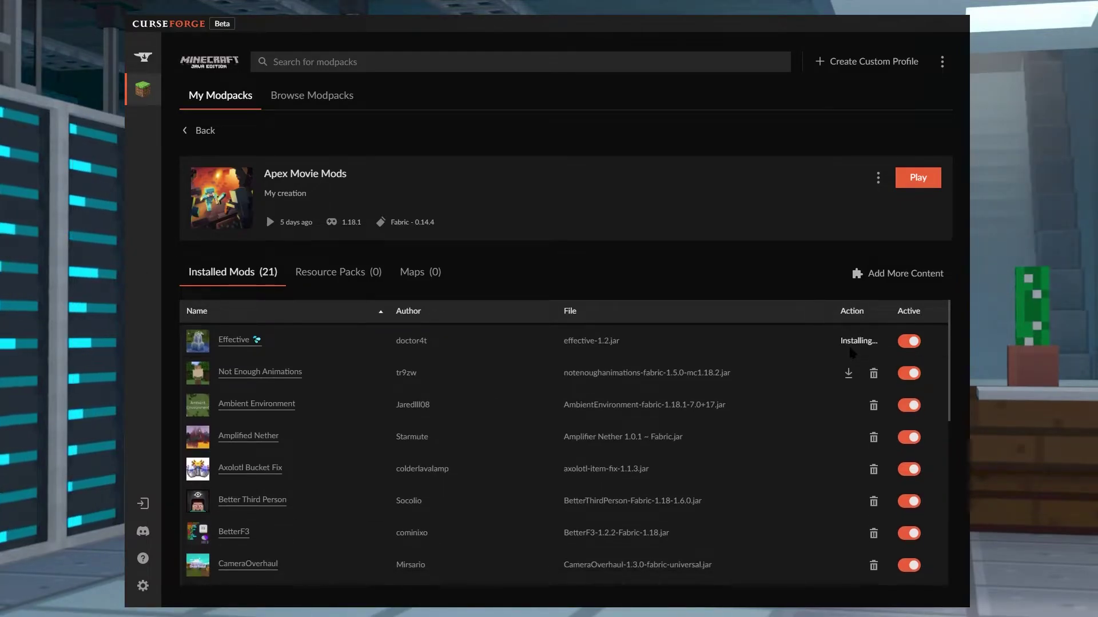
click(848, 341)
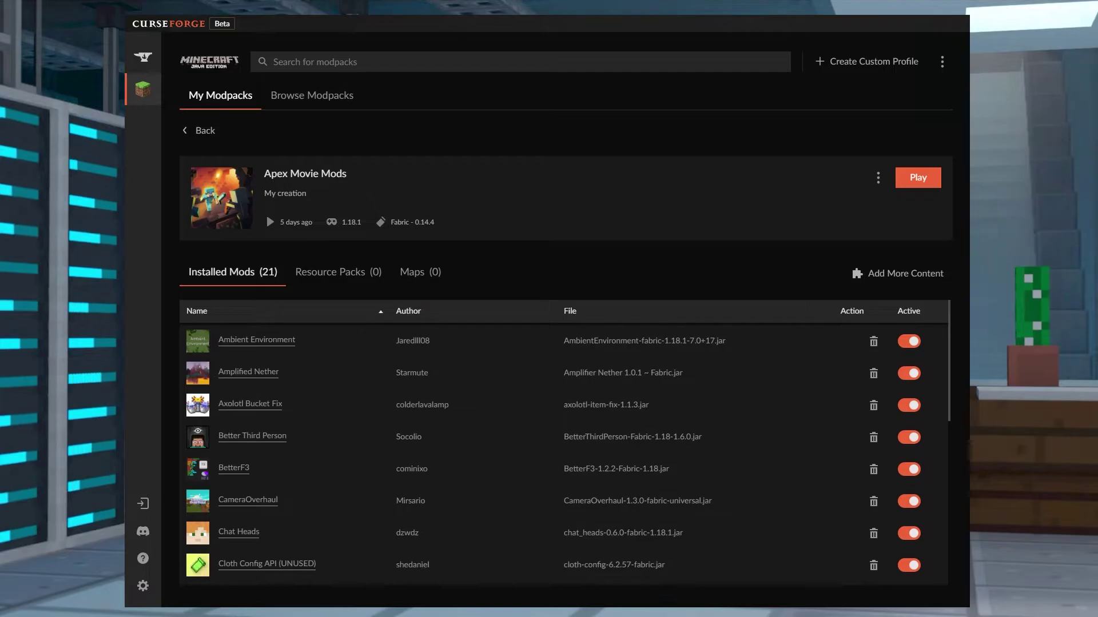
Create a custom Forge profile named Minecolonies for Minecraft version 1.18.1 with modloader forge-39.1.0
click(899, 60)
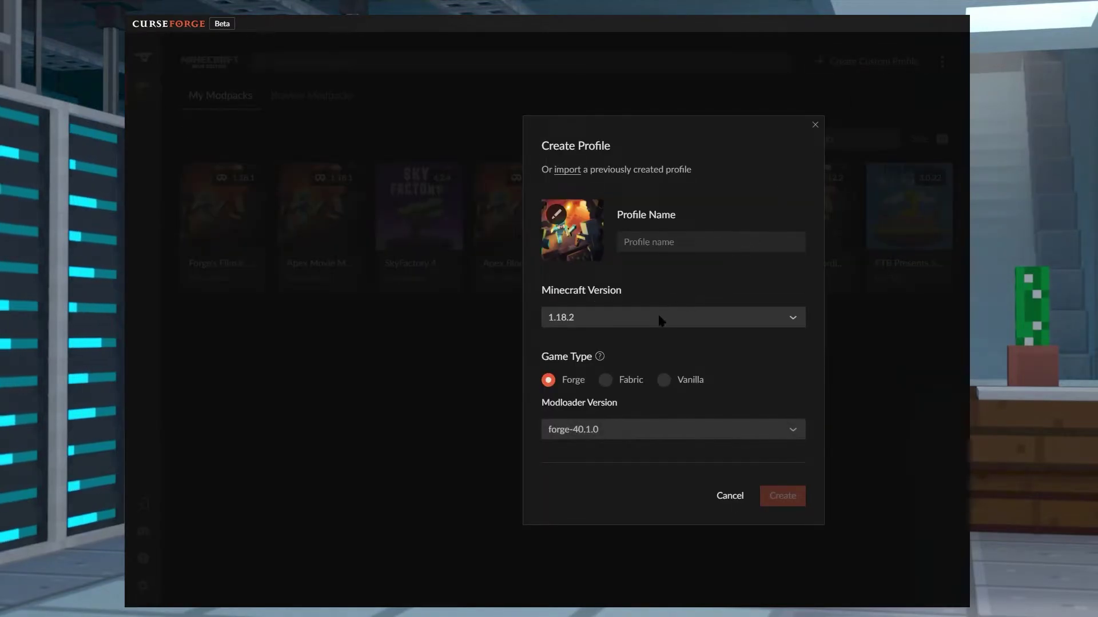
click(638, 320)
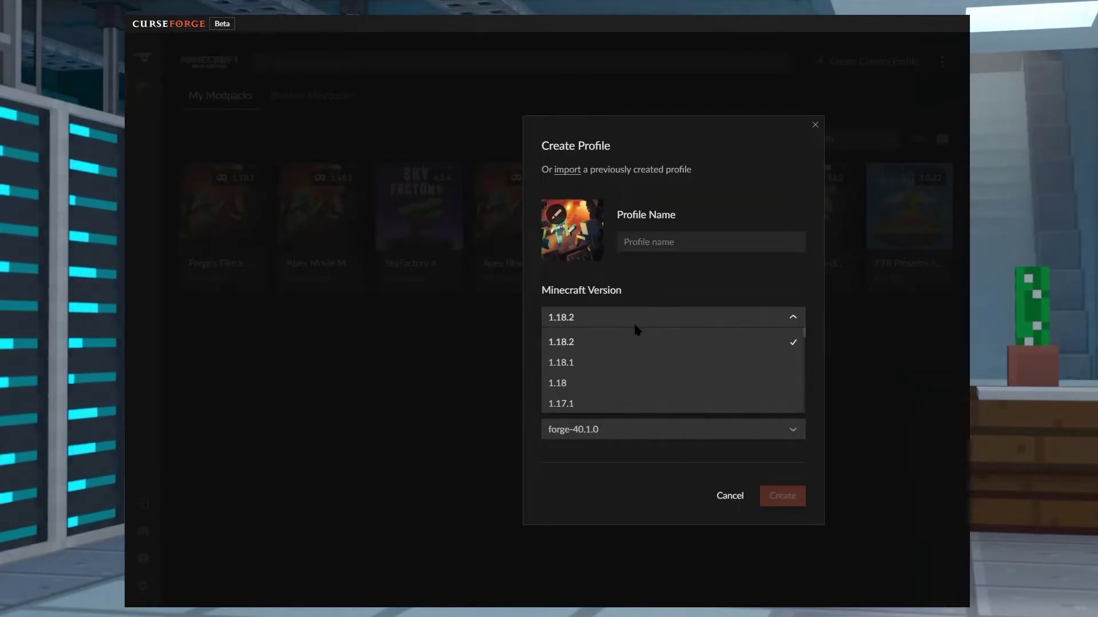
click(579, 363)
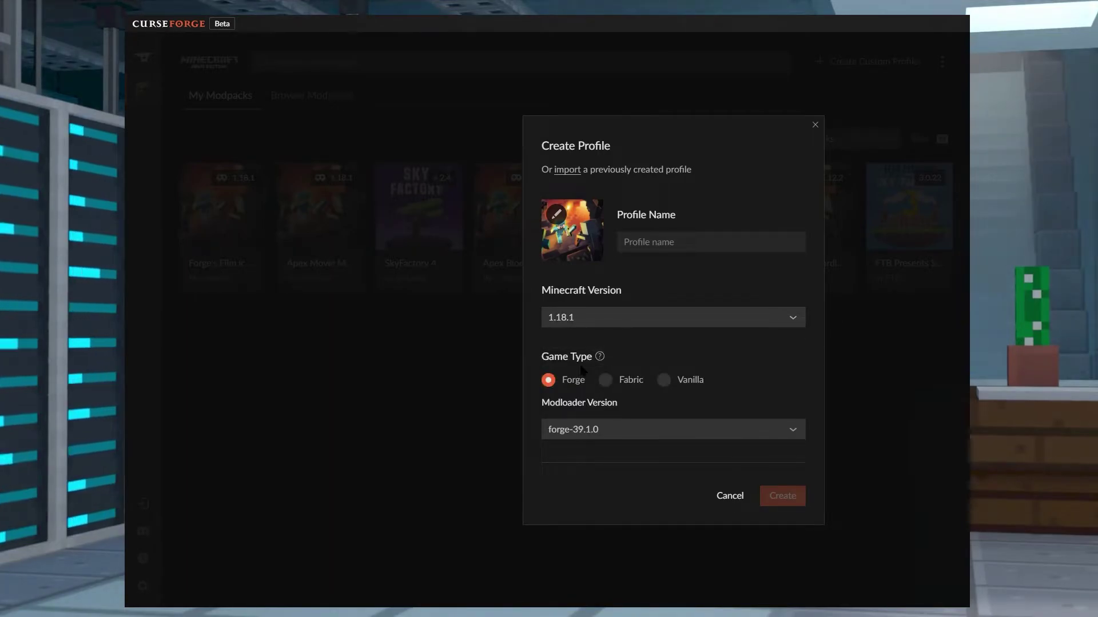
click(667, 239)
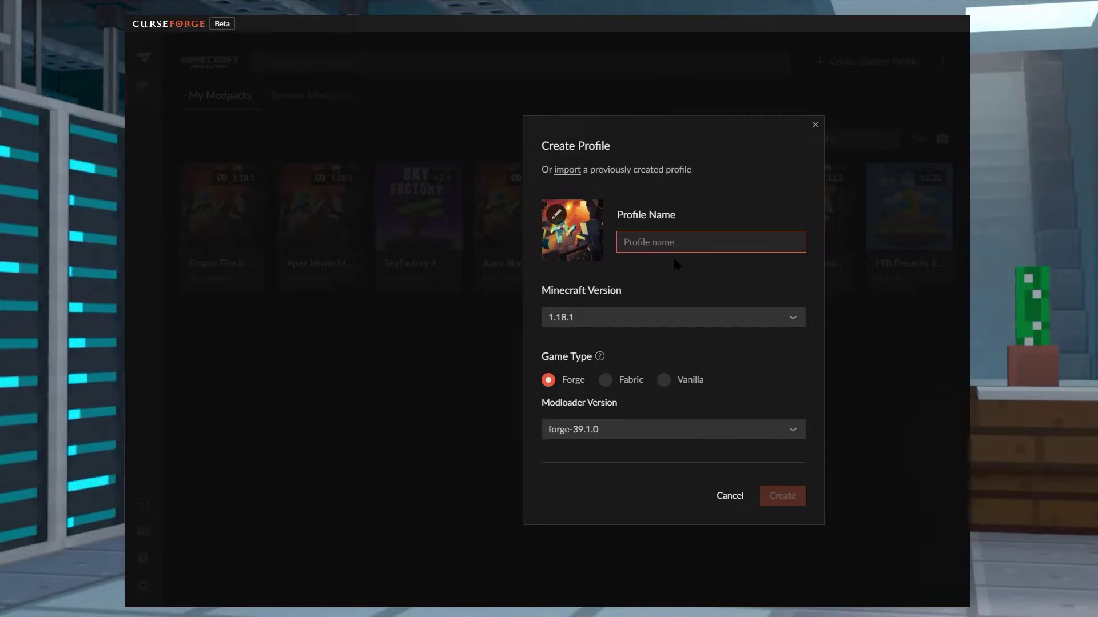
text(MN)
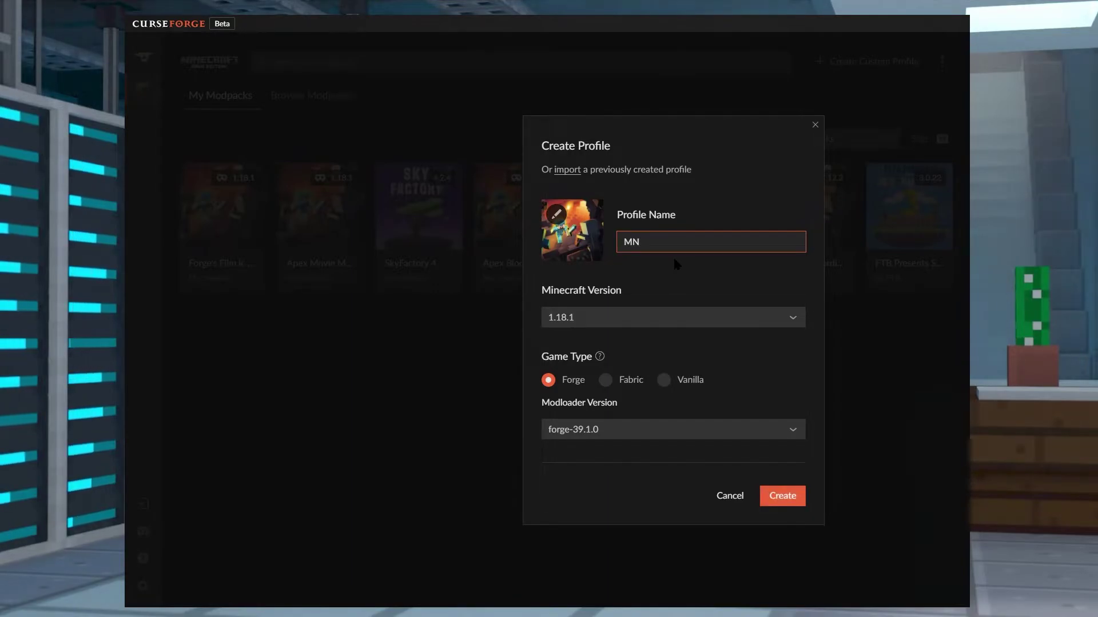
key(BackSpace)
text(o)
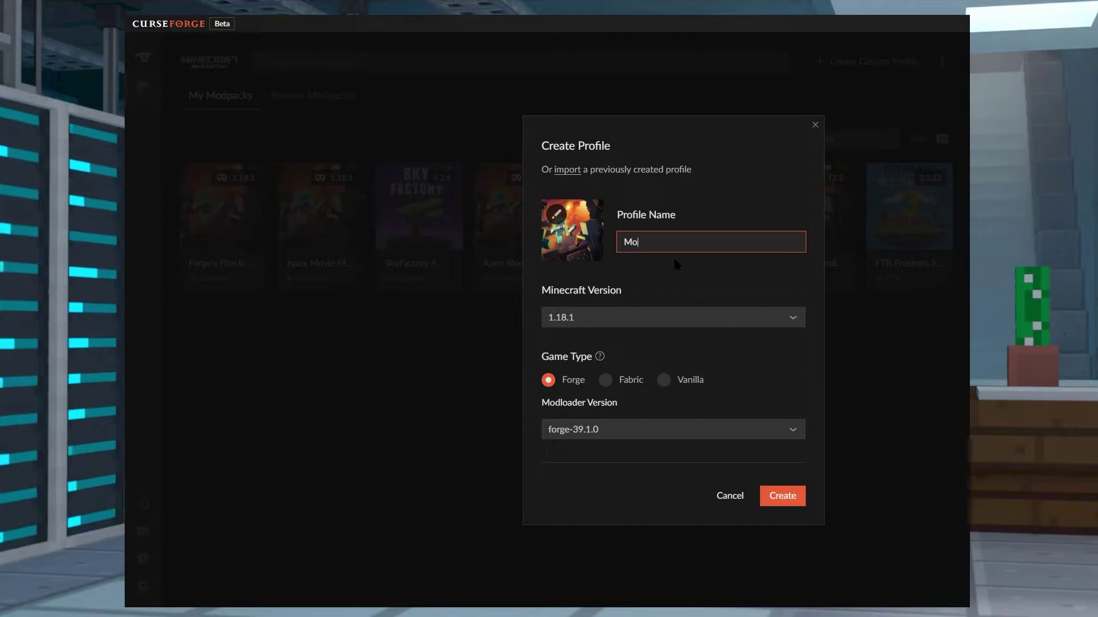
key(BackSpace)
key(BackSpace)
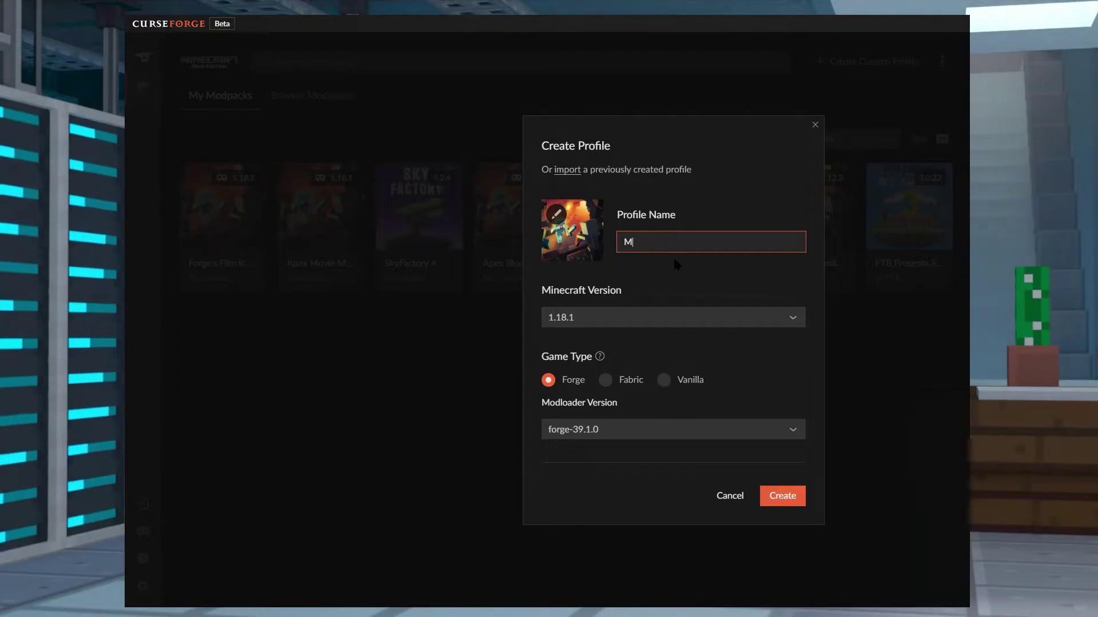
text(inecolonies)
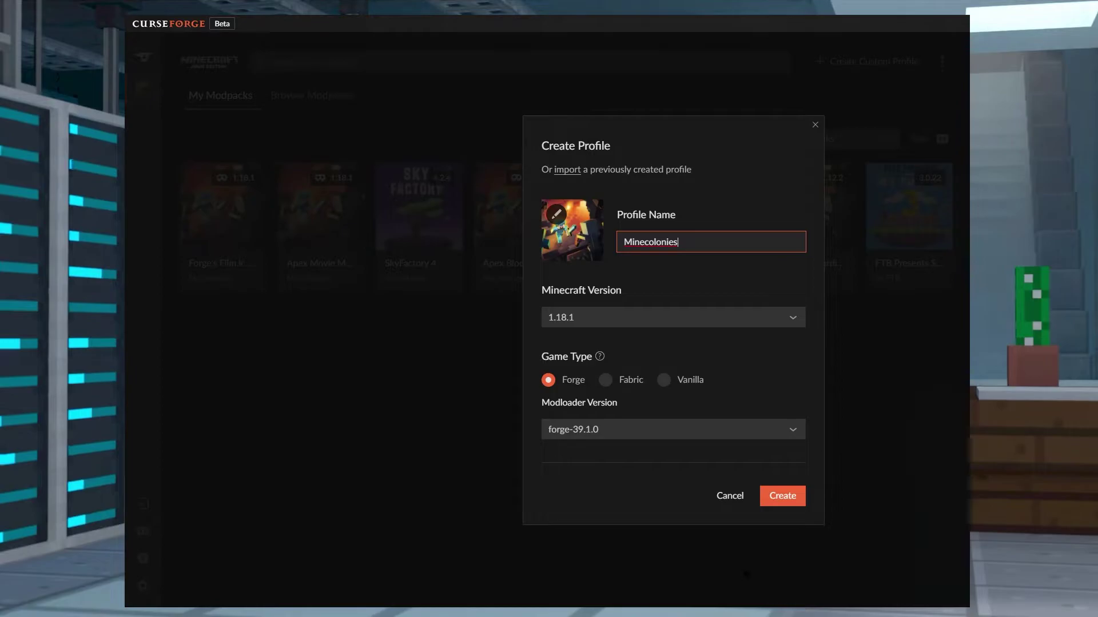
click(780, 496)
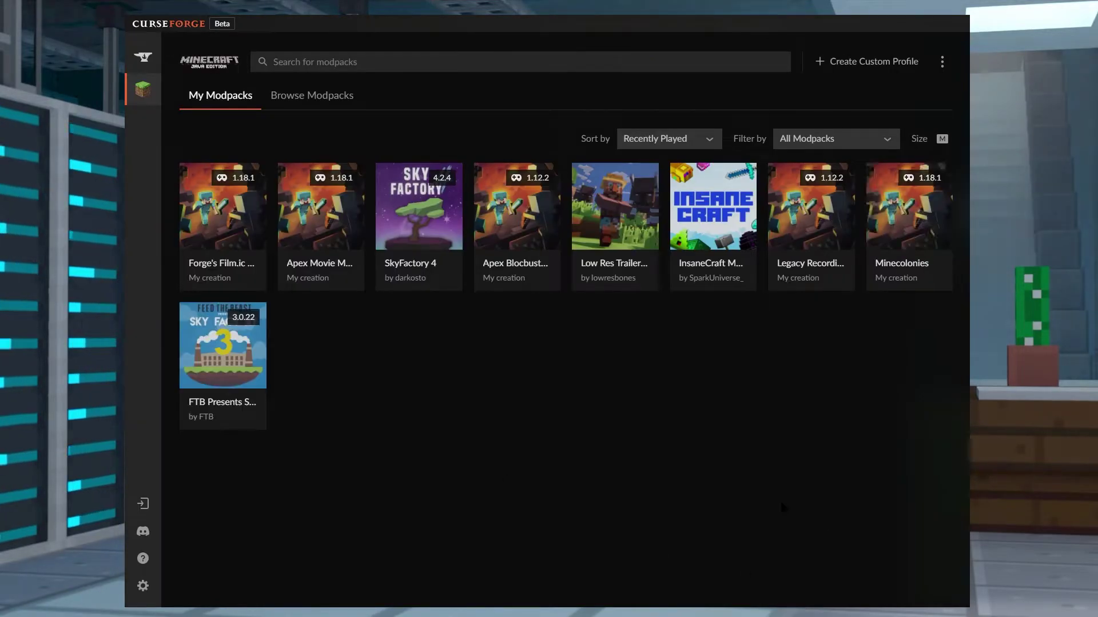
Find the MineColonies mod by searching for "minecolonies" and install it in the Minecolonies profile
mouse_move(935, 221)
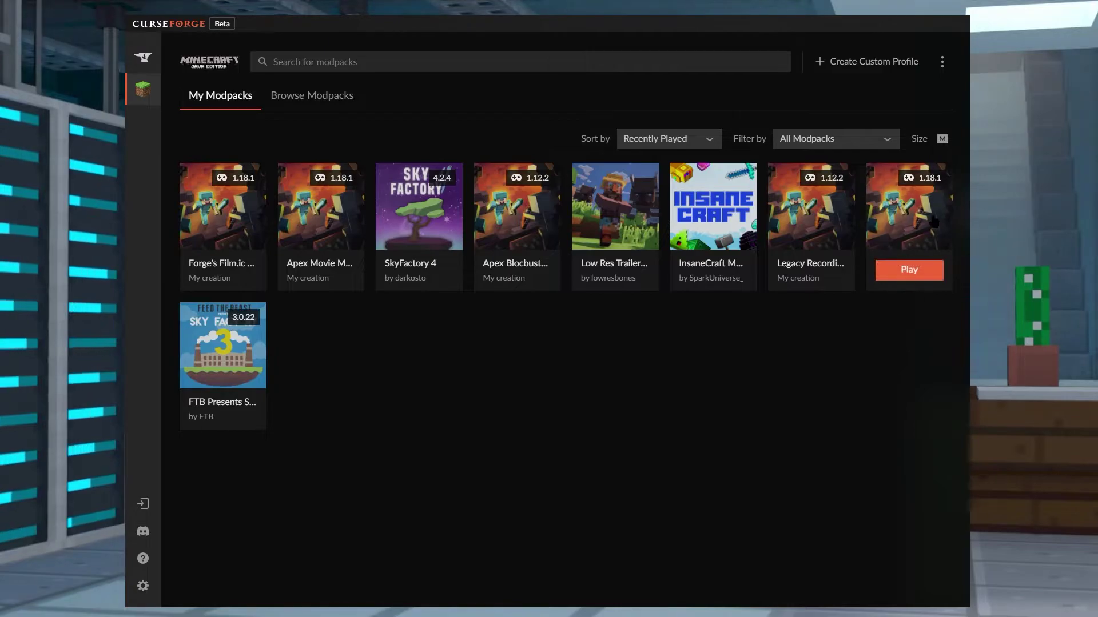
click(895, 220)
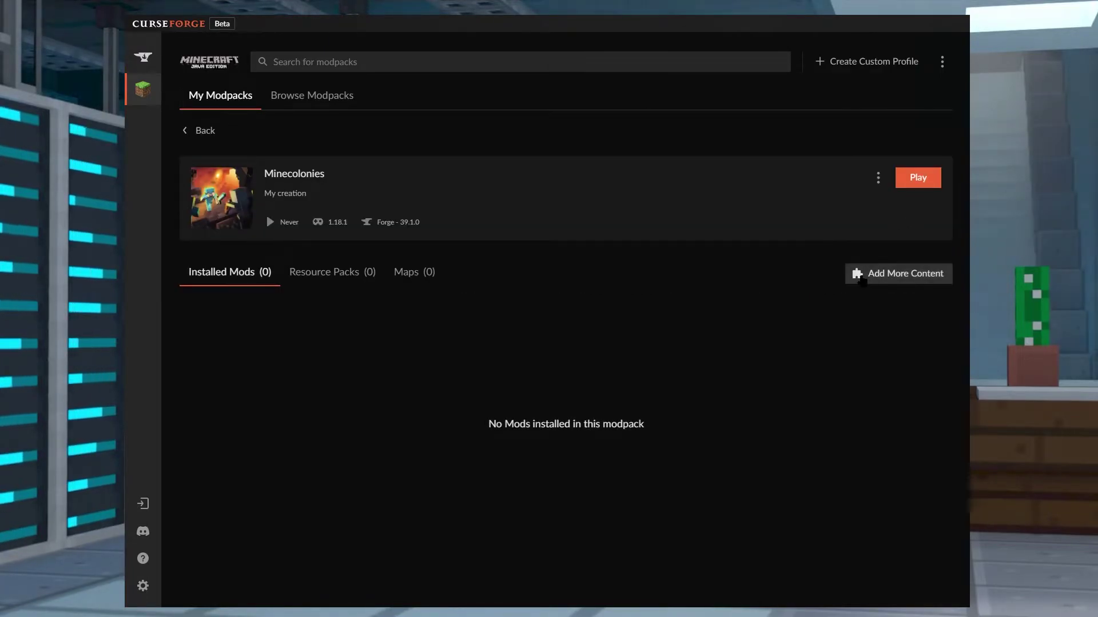
click(874, 283)
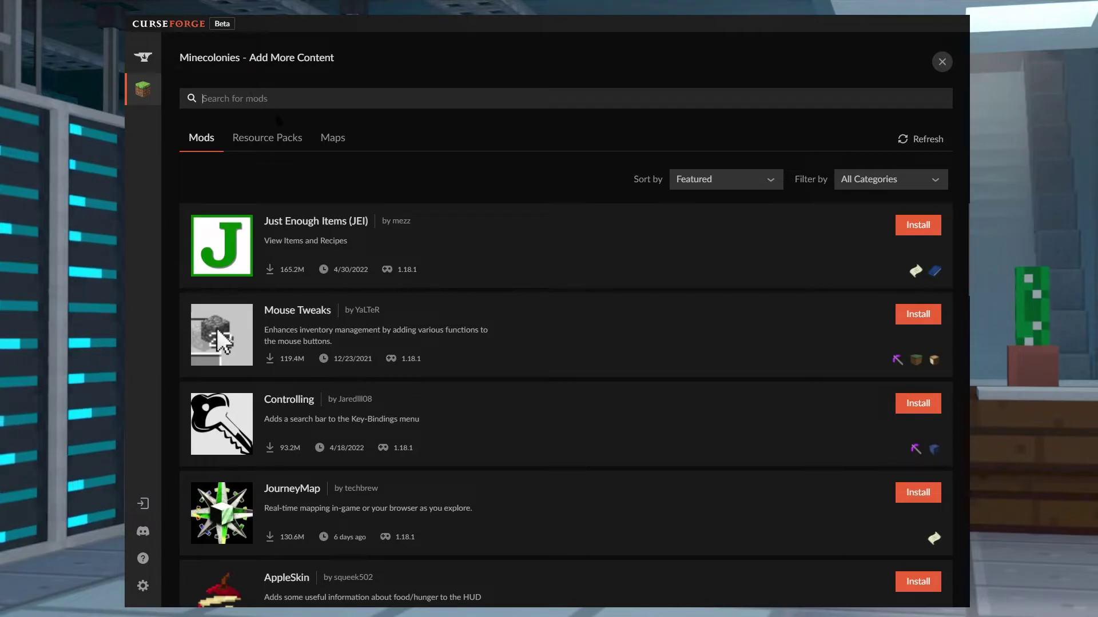
text(mine)
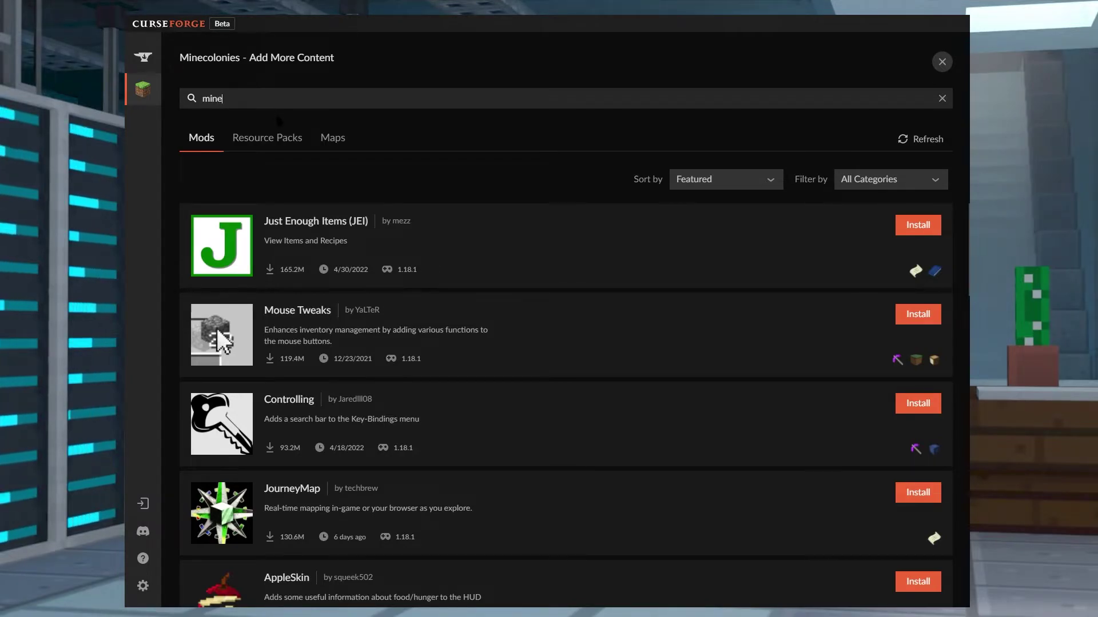
text(col)
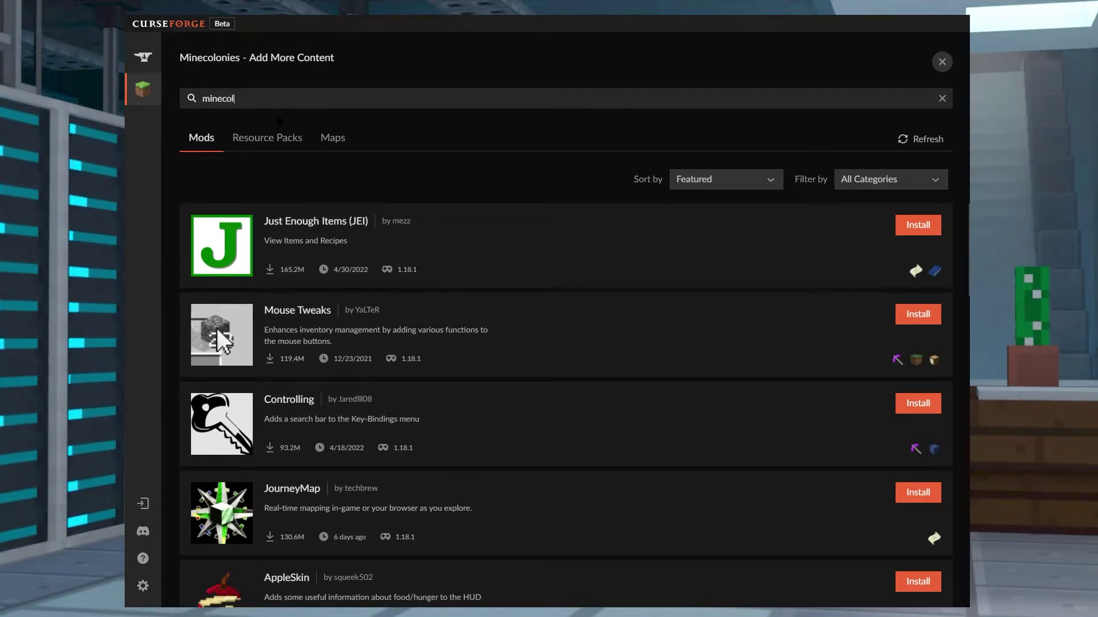
text(onie)
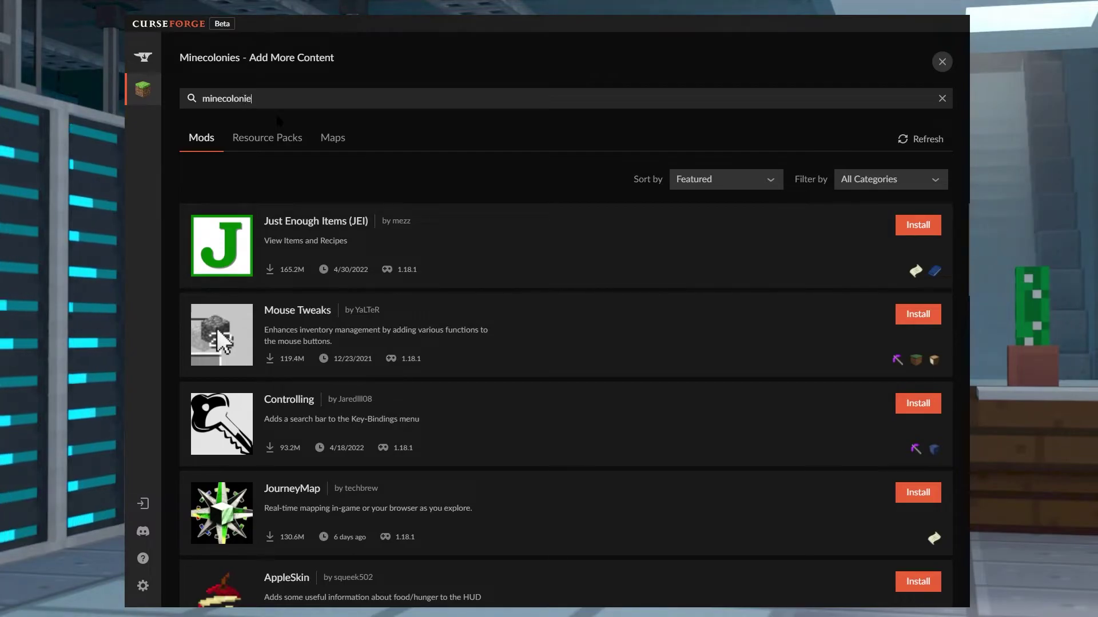
text(s)
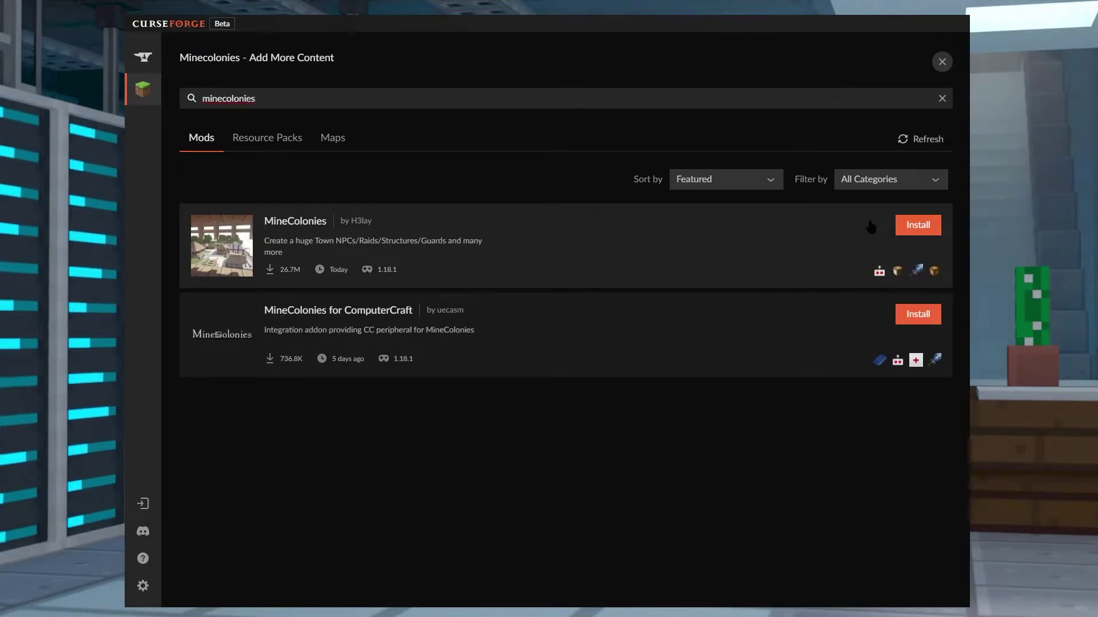
click(925, 229)
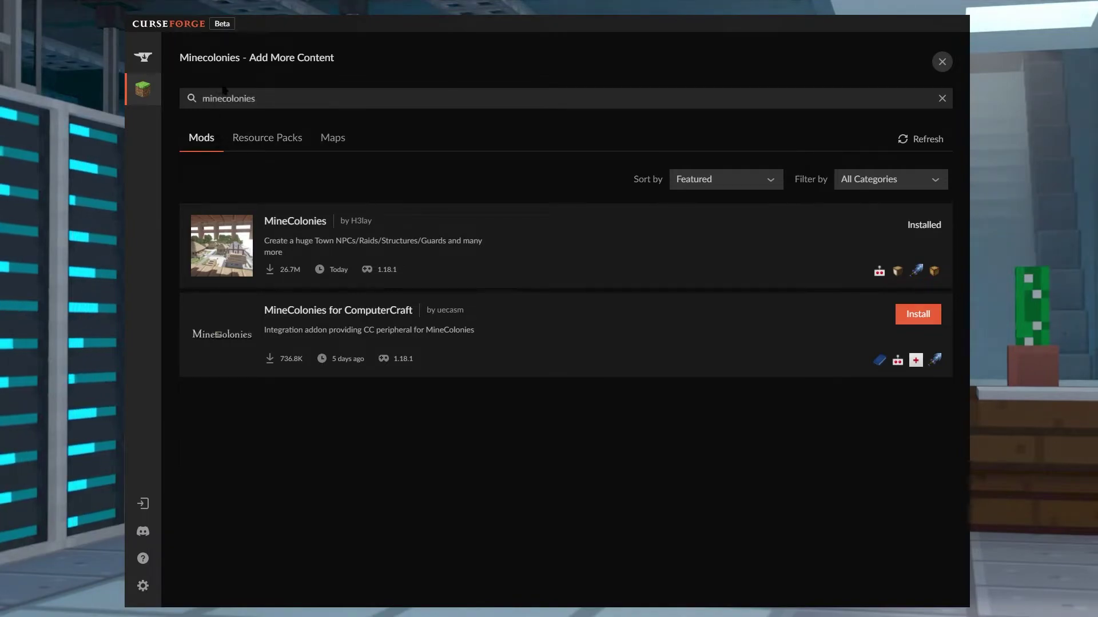
click(943, 63)
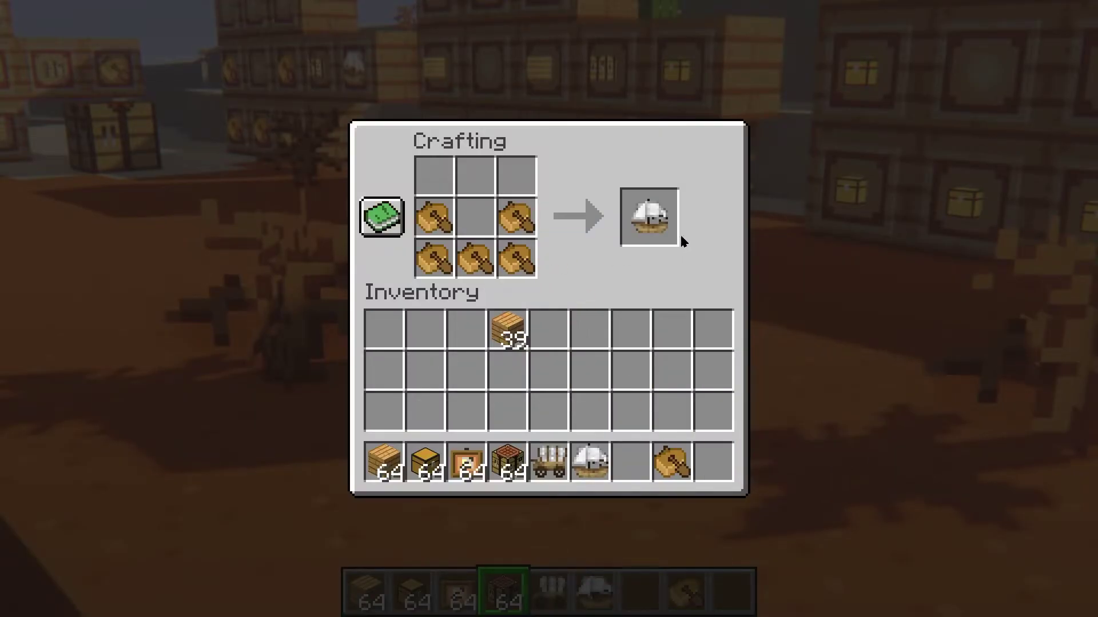
Craft a supply ship from five boats and inspect its acaciasupplyship placement previews
click(642, 223)
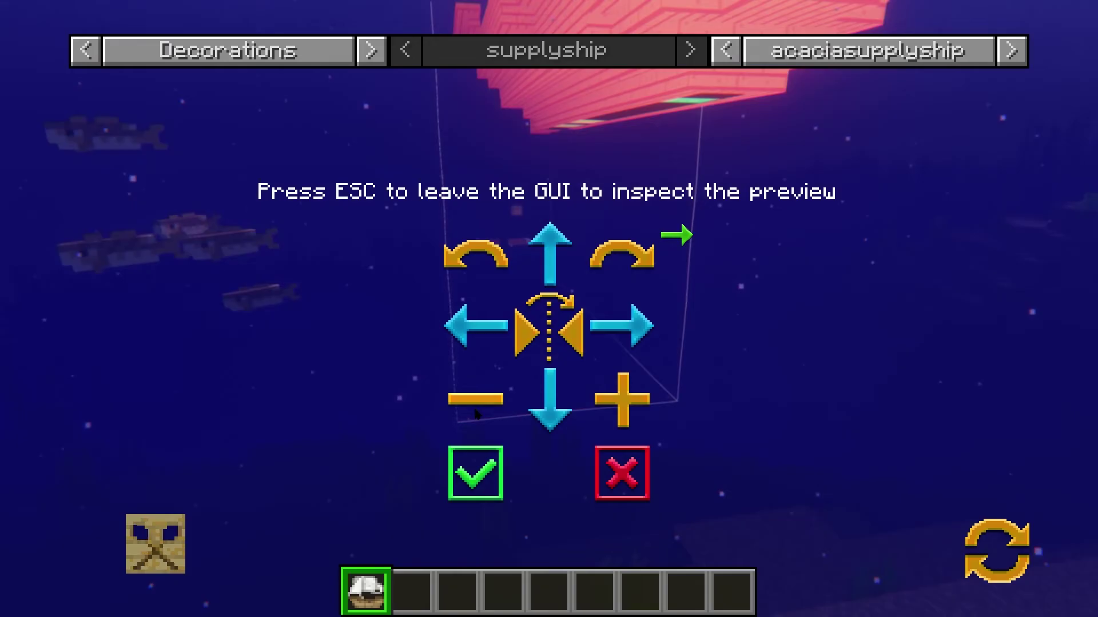
key(Escape)
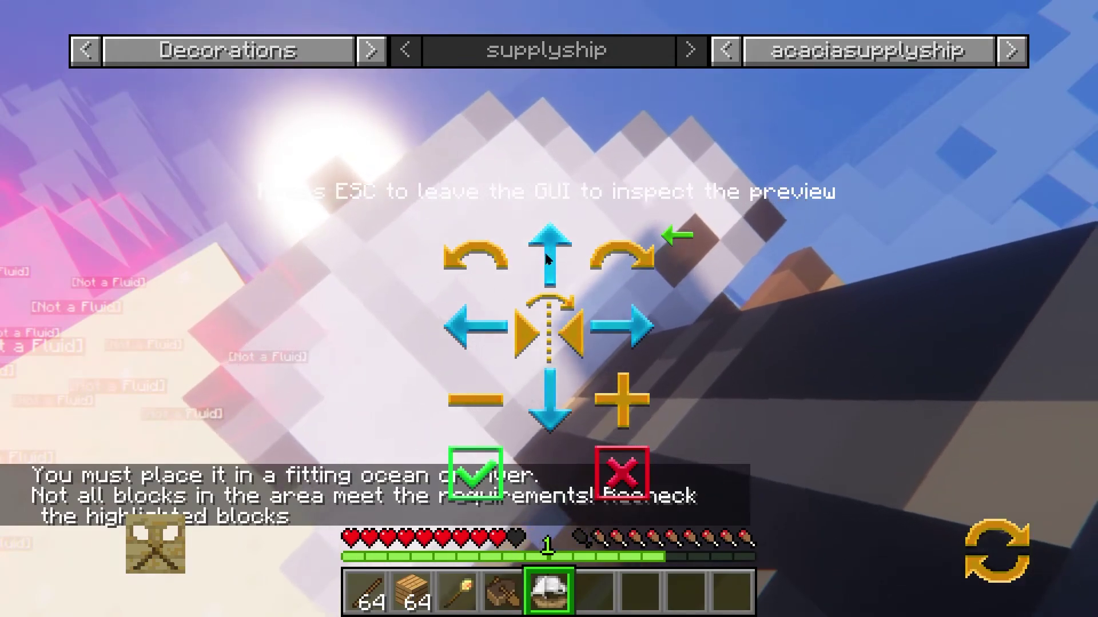
key(Escape)
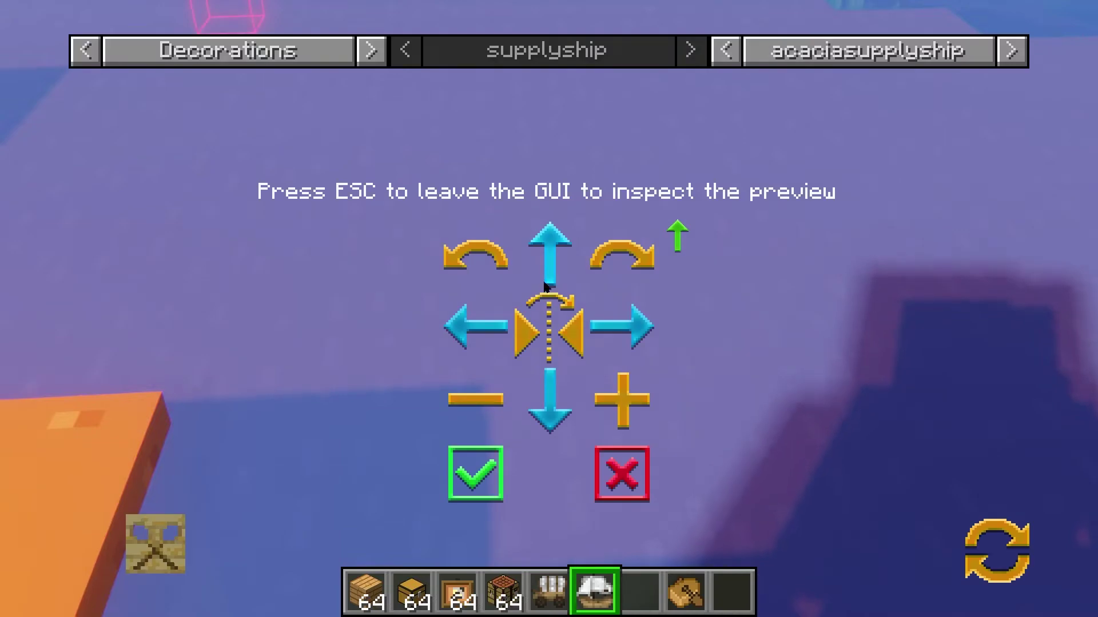
key(Escape)
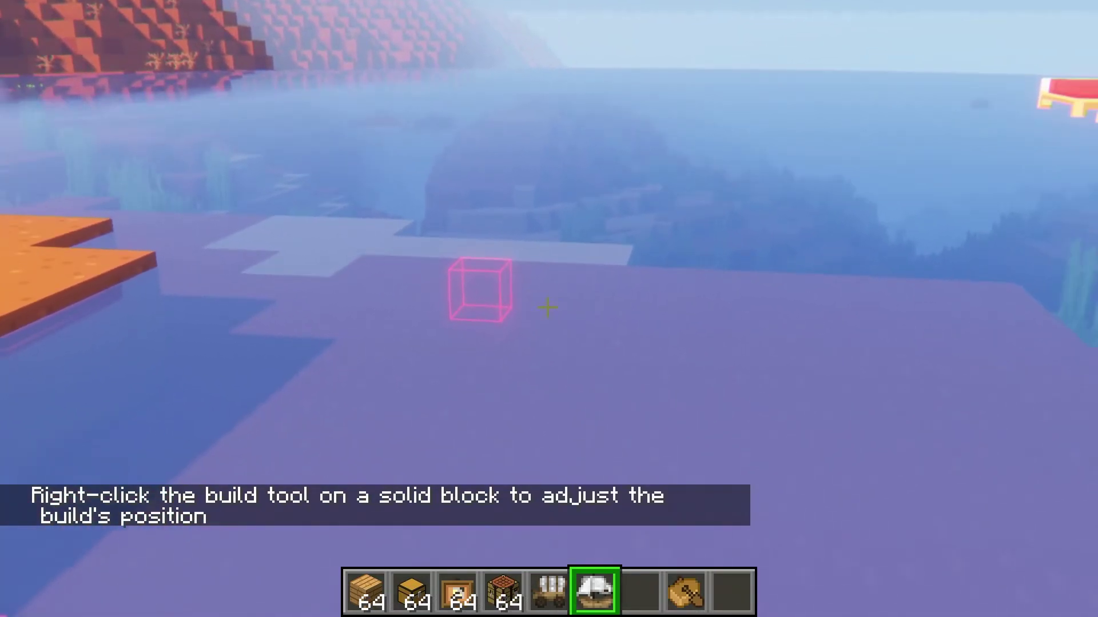
Move the acaciasupplyship preview forward over the water and try to place it from the orange sand shore
right_click(549, 308)
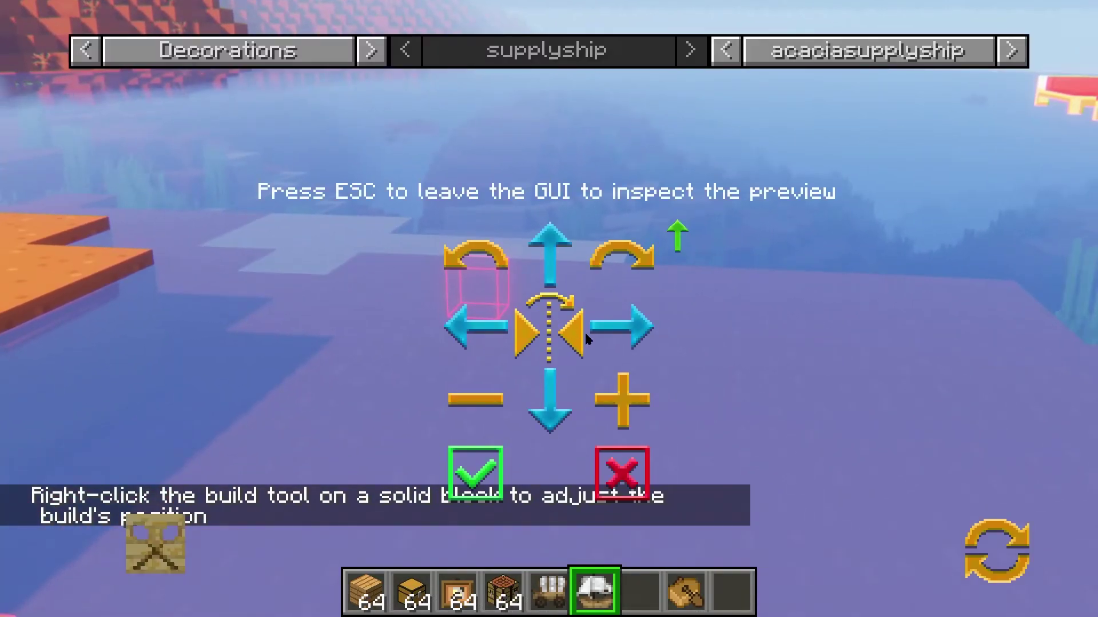
click(555, 266)
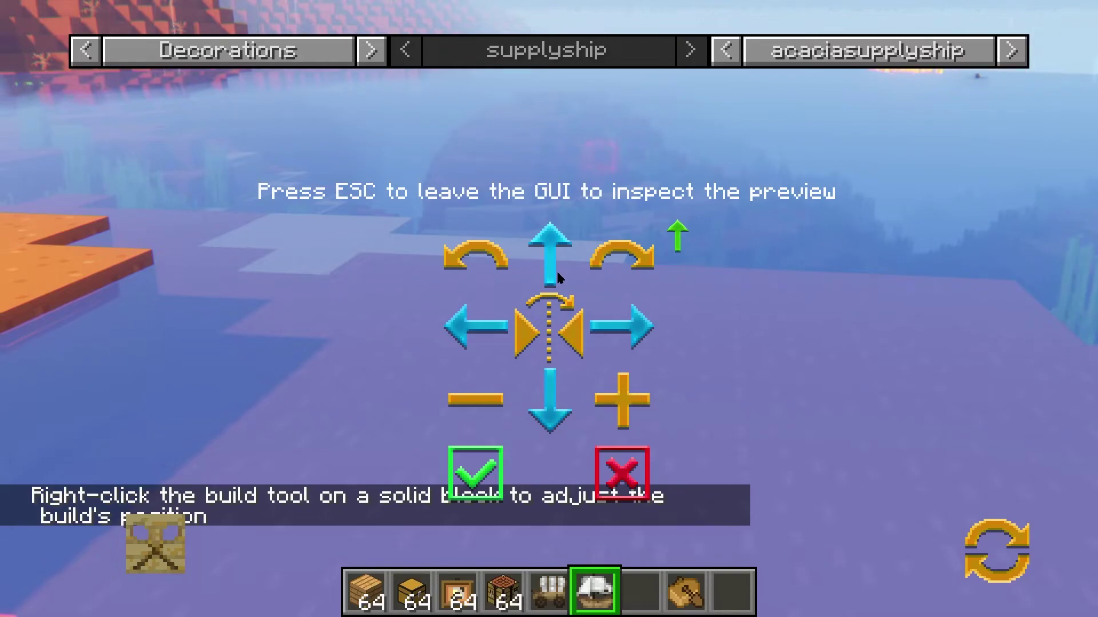
key(Escape)
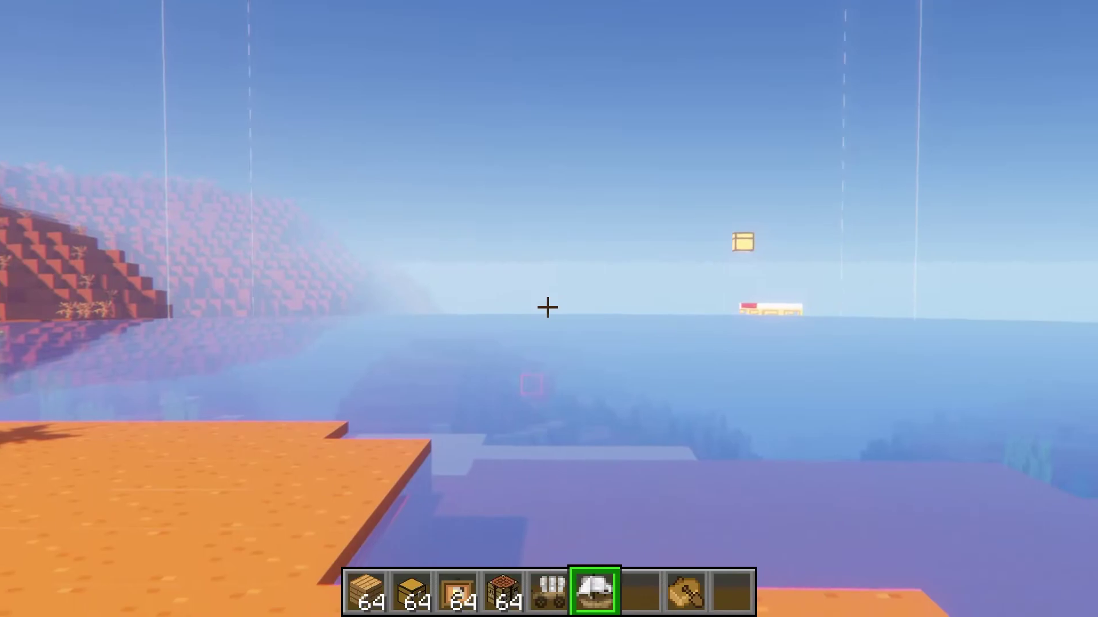
right_click(547, 307)
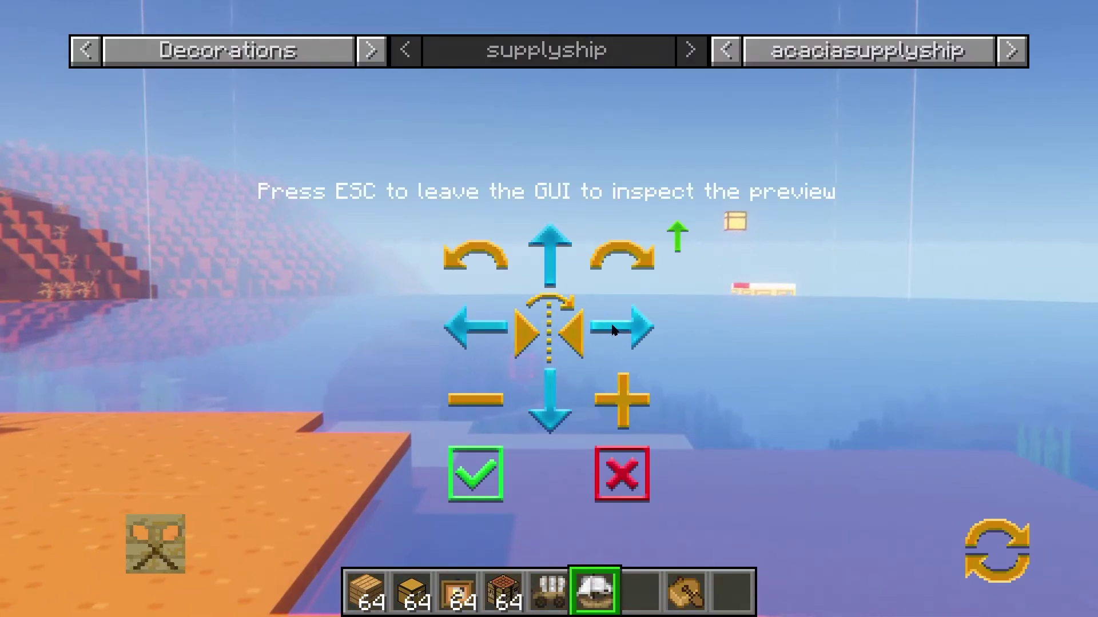
key(Escape)
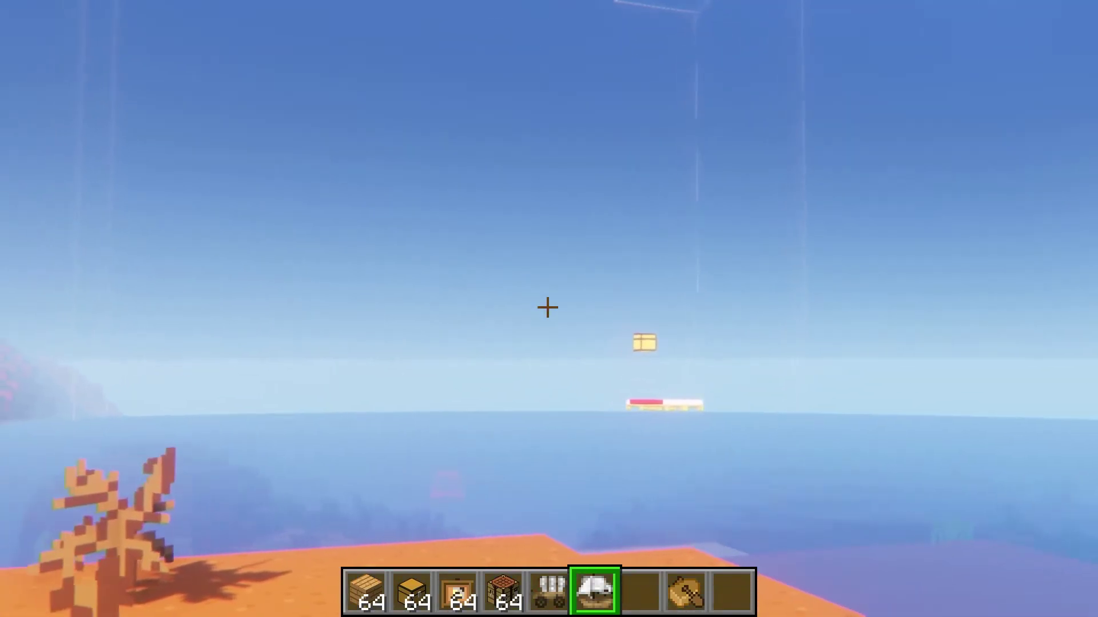
right_click(547, 307)
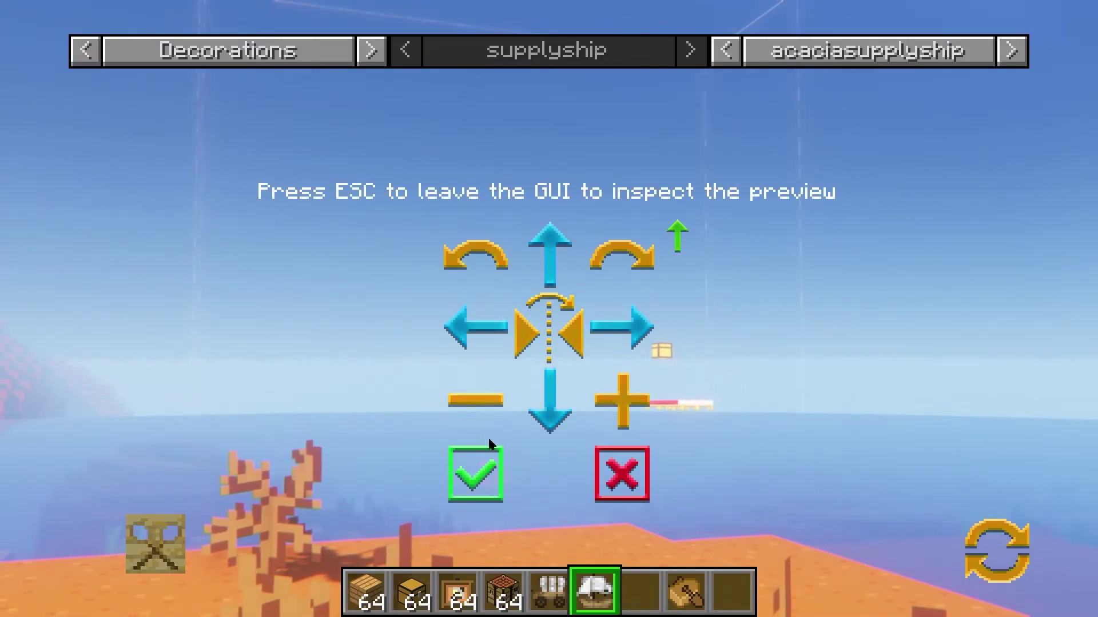
click(485, 460)
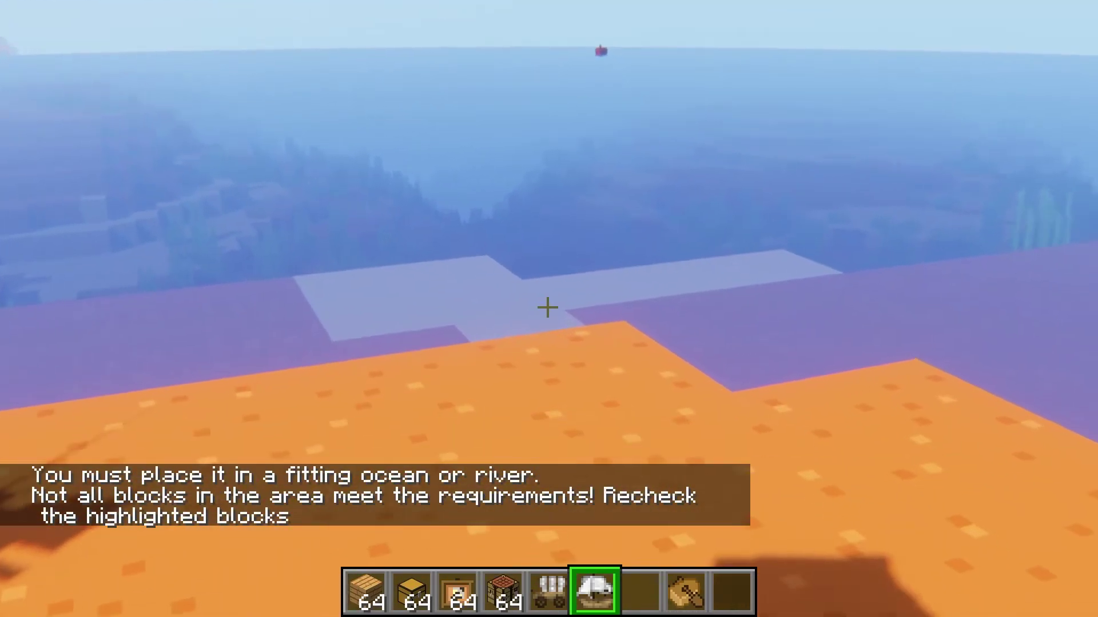
Place the acaciasupplyship schematic on the open water beyond the wooden jetty
right_click(547, 307)
key(Escape)
right_click(547, 307)
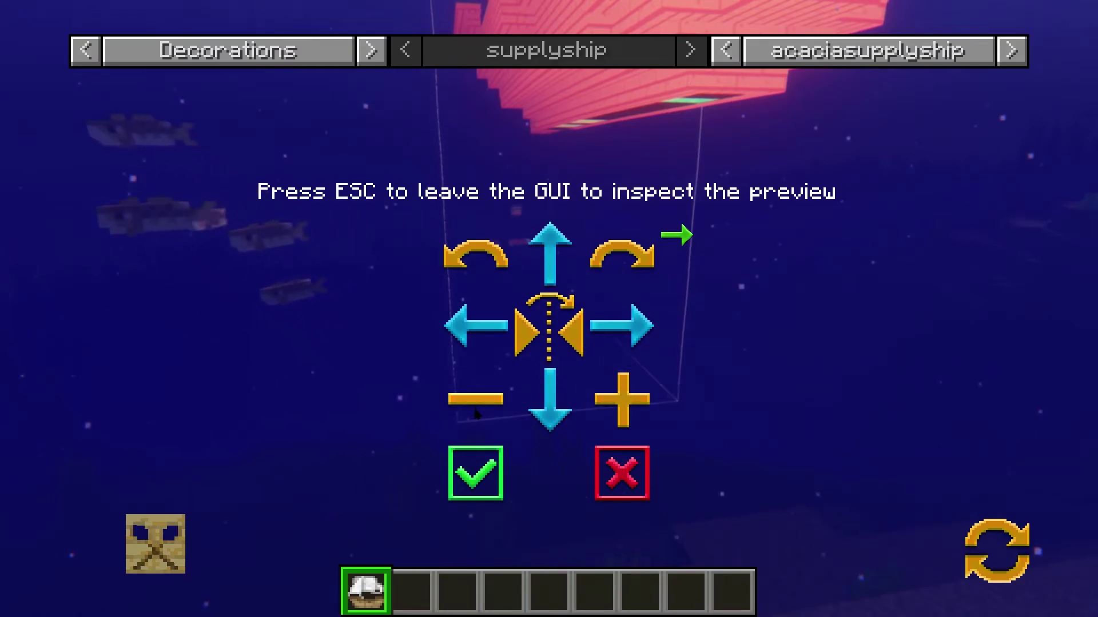
key(Escape)
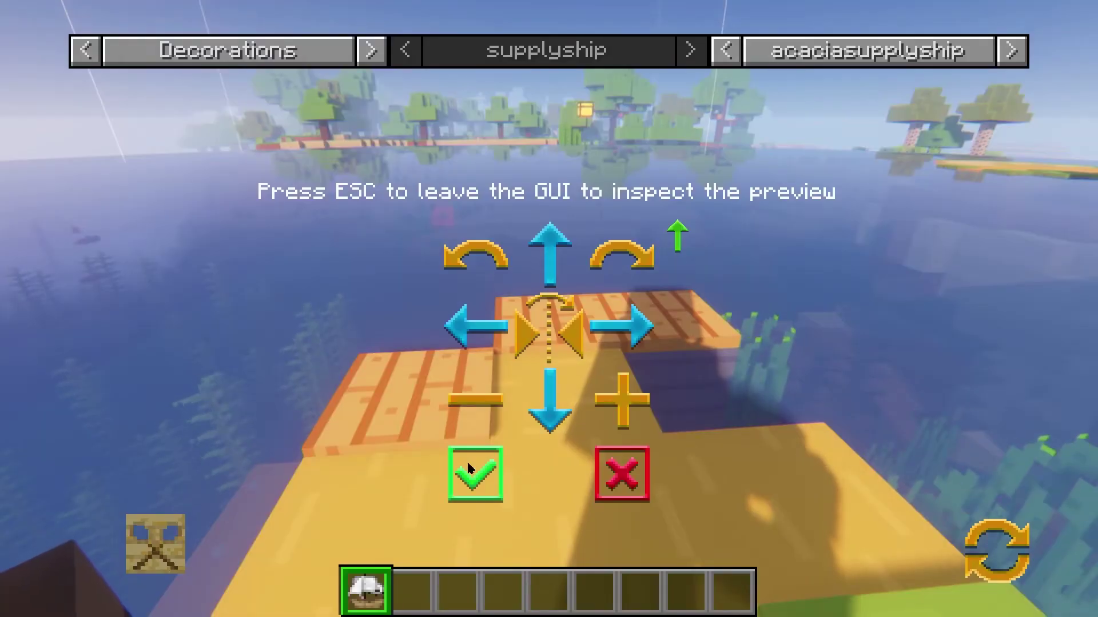
click(475, 472)
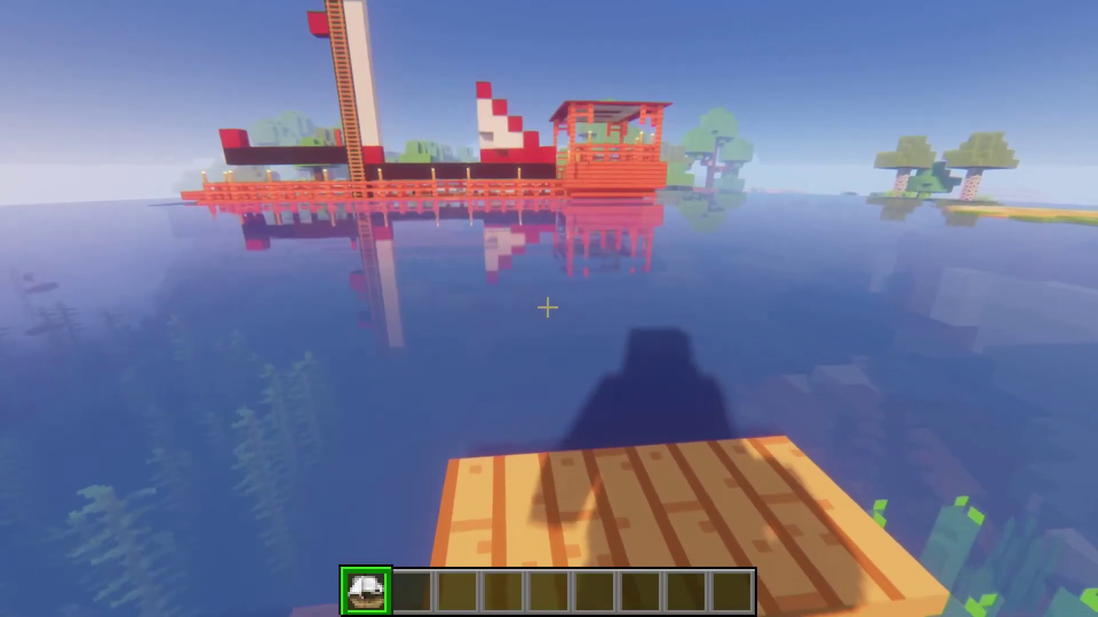
Go out to the supply ship, board its deck and climb up to the chest on the roofed platform
key(w)
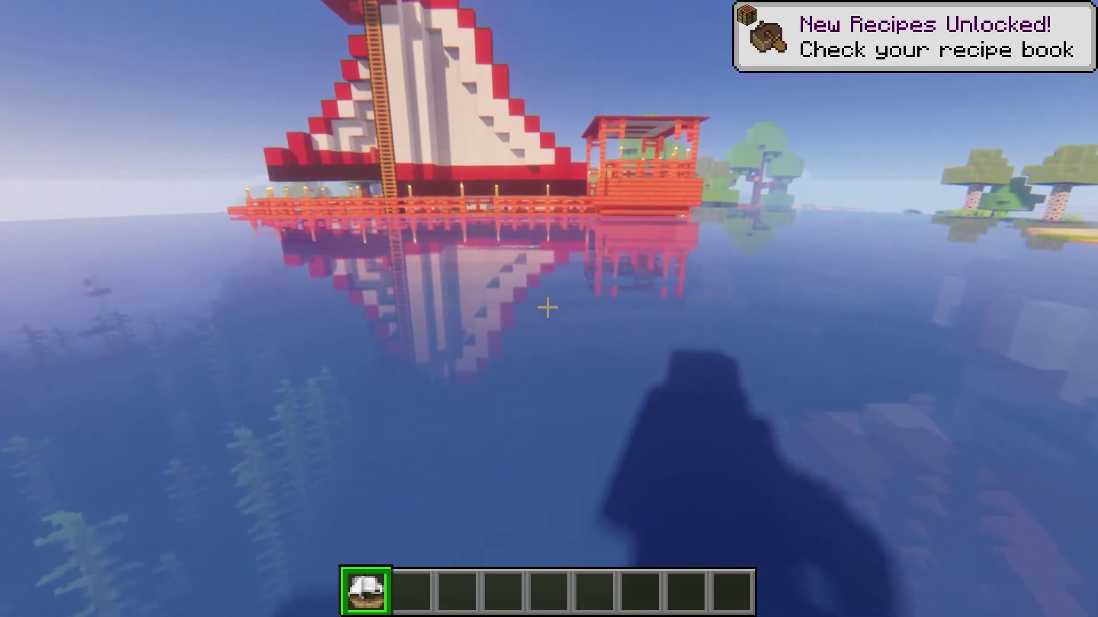
key(s)
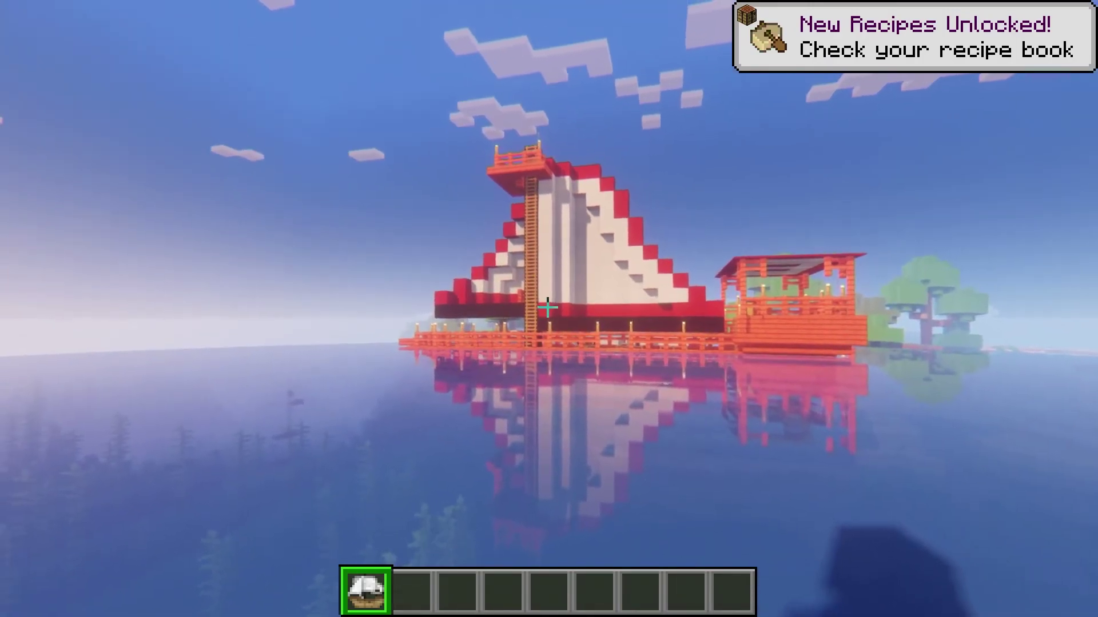
key(w)
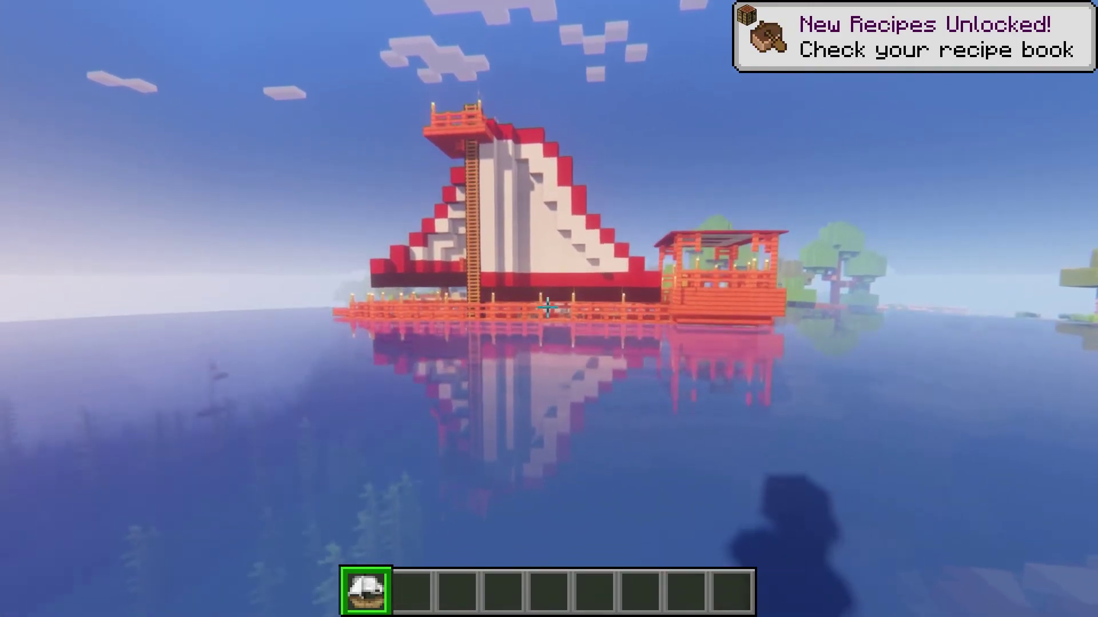
key(w)
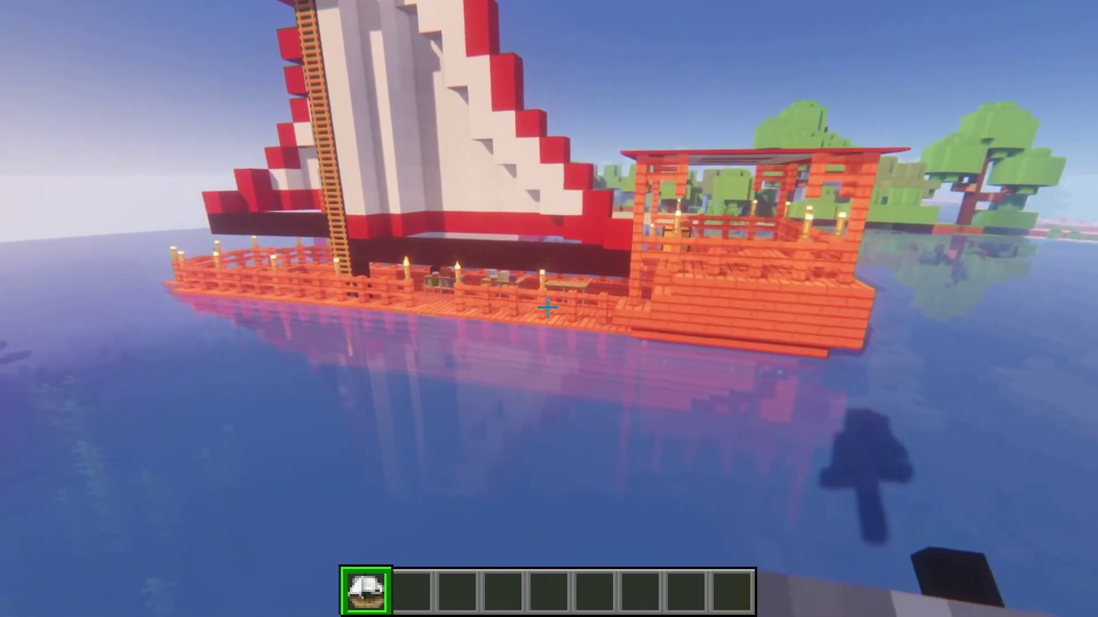
key(w)
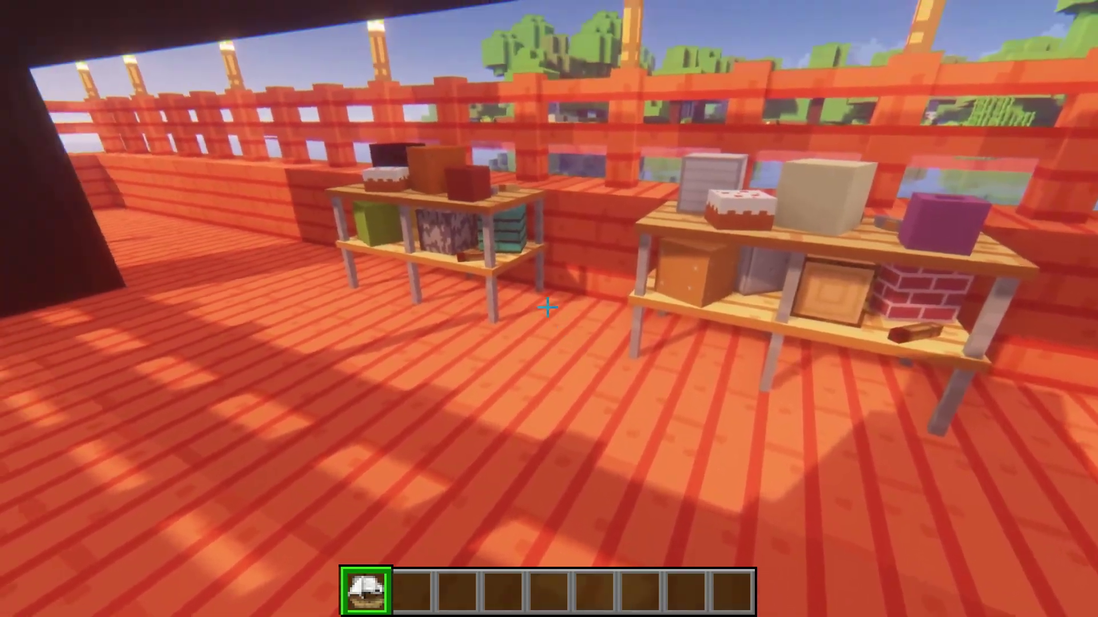
key(3)
key(w)
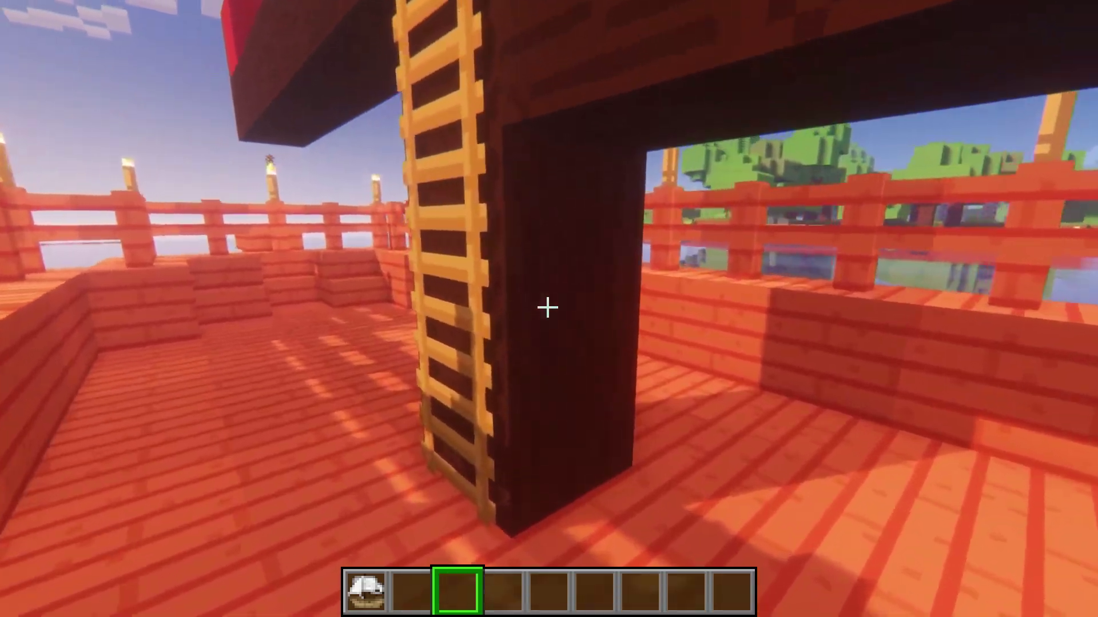
key(w)
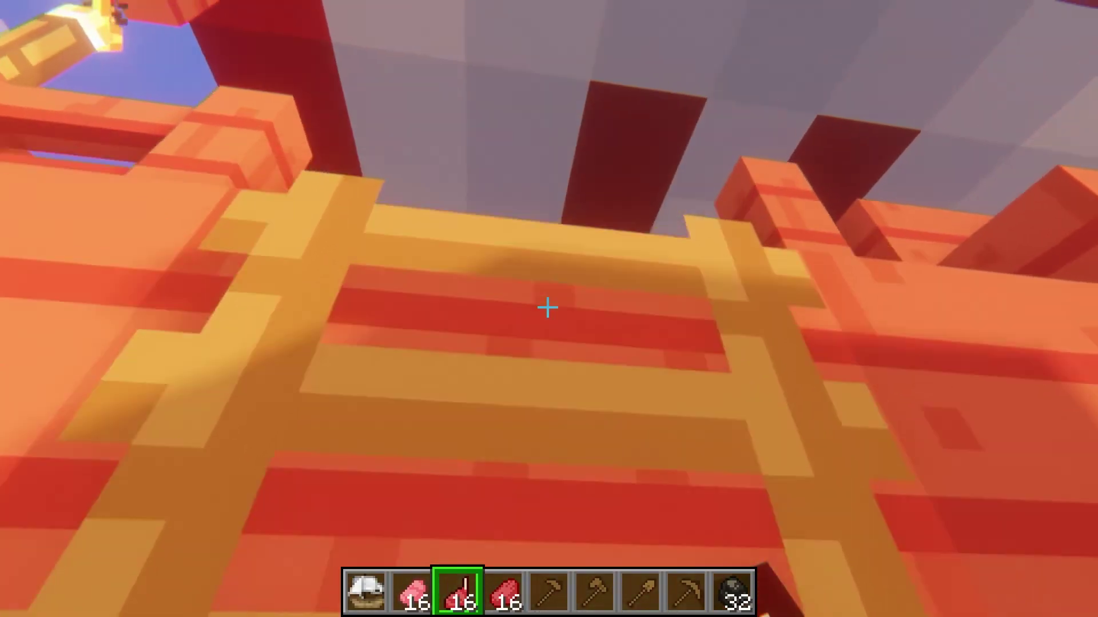
key(w)
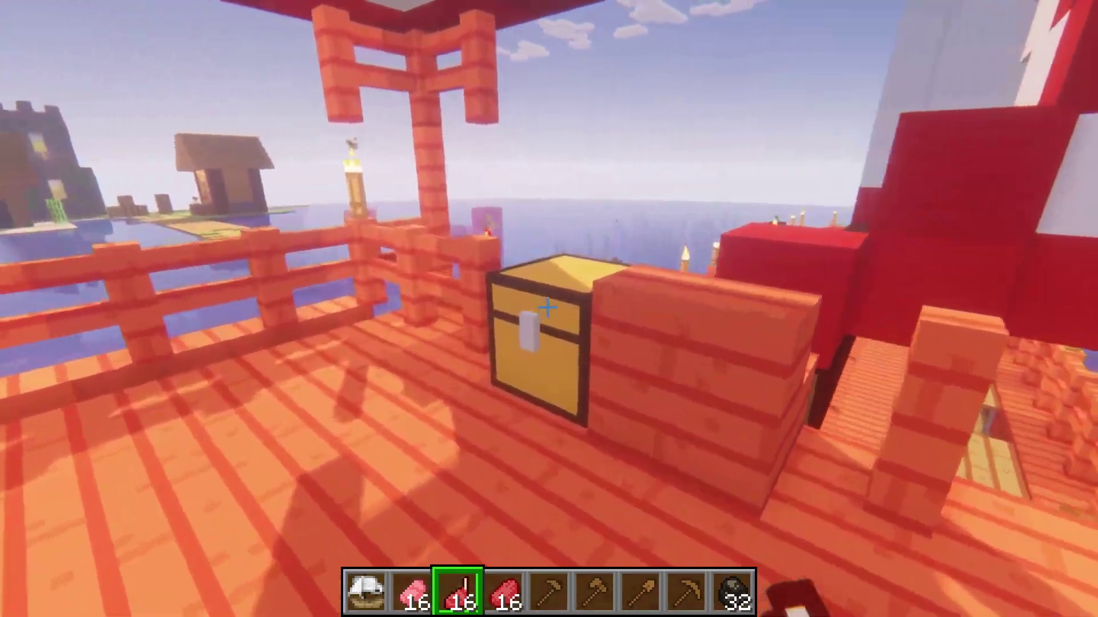
Store the raw meat stacks in the ship's chest and take out the Build Tool and the Town Hall block
right_click(548, 309)
shift+click(508, 463)
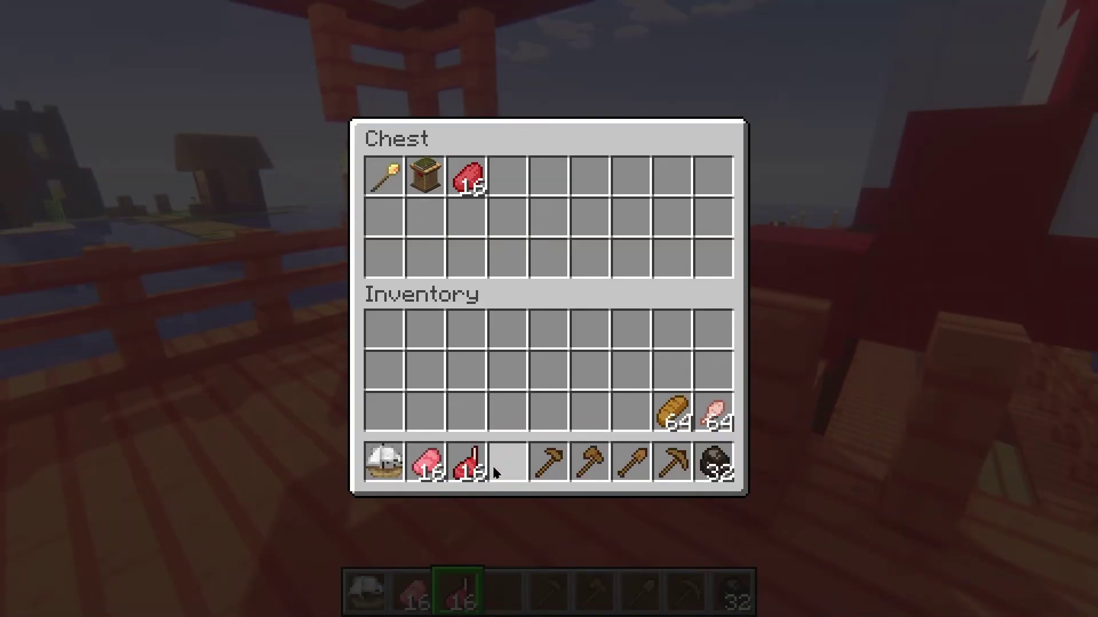
shift+click(468, 463)
shift+click(424, 175)
shift+click(384, 186)
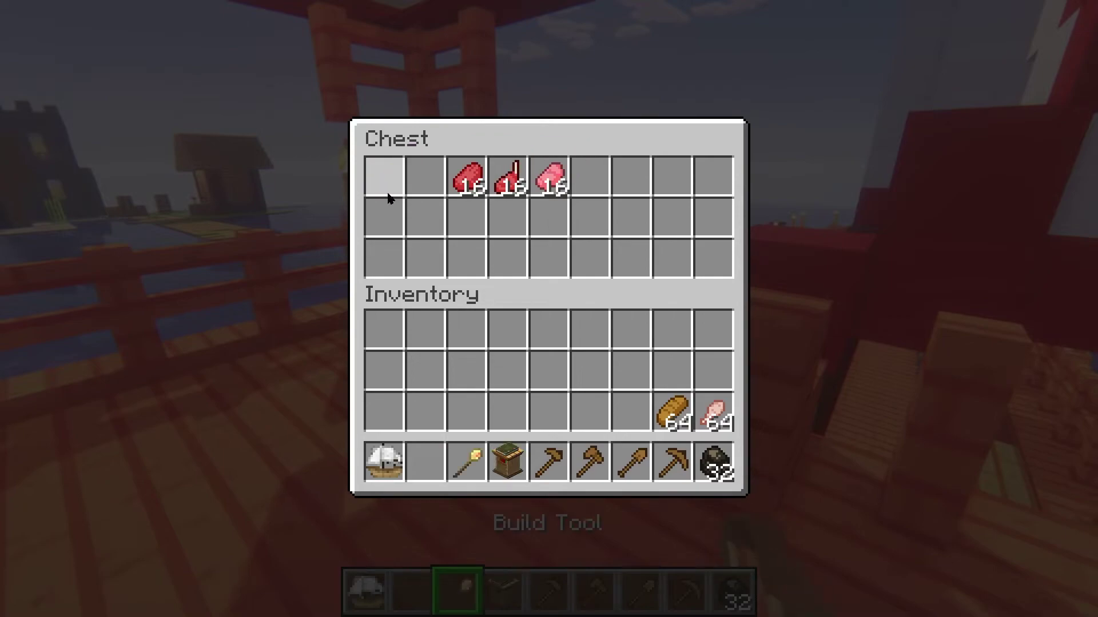
shift+click(465, 182)
key(Escape)
Try to place the Town Hall block directly on the grass patch in the village path
key(4)
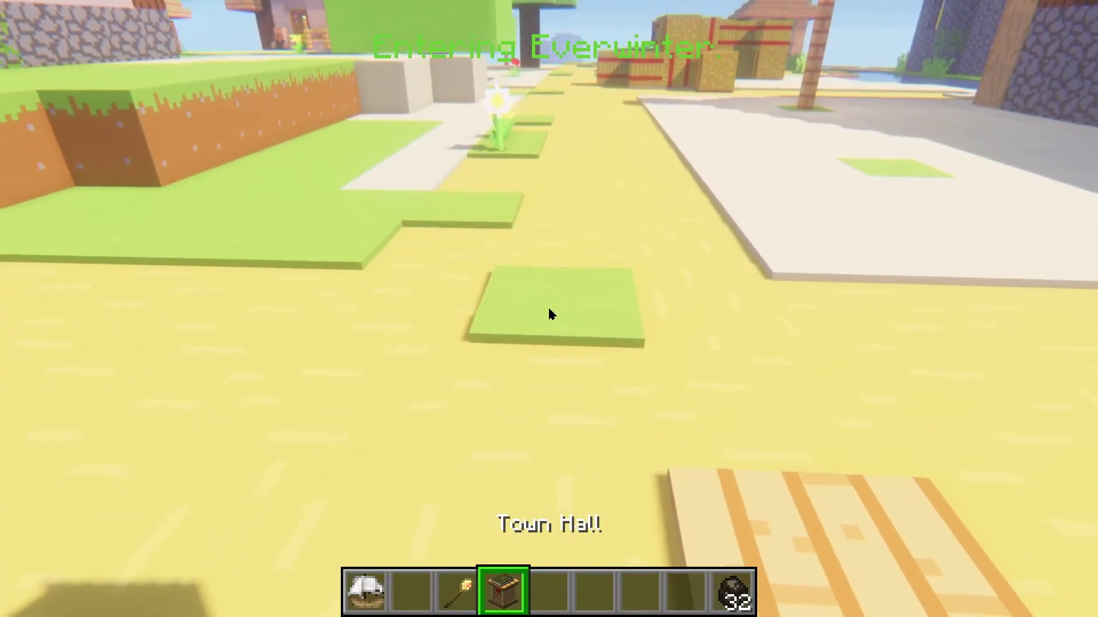
right_click(547, 309)
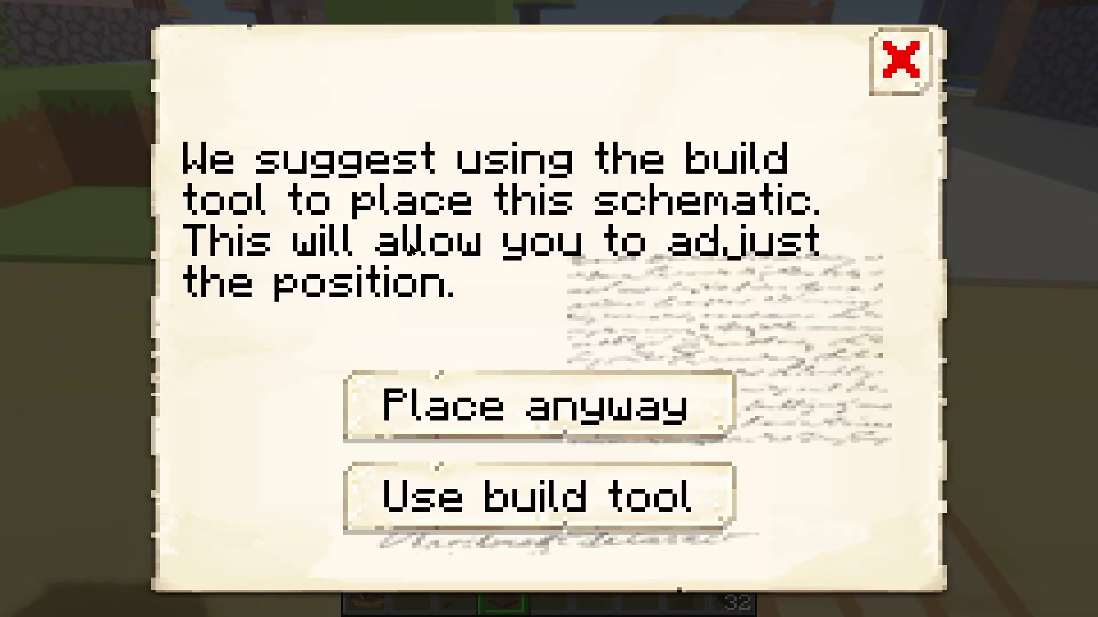
key(Escape)
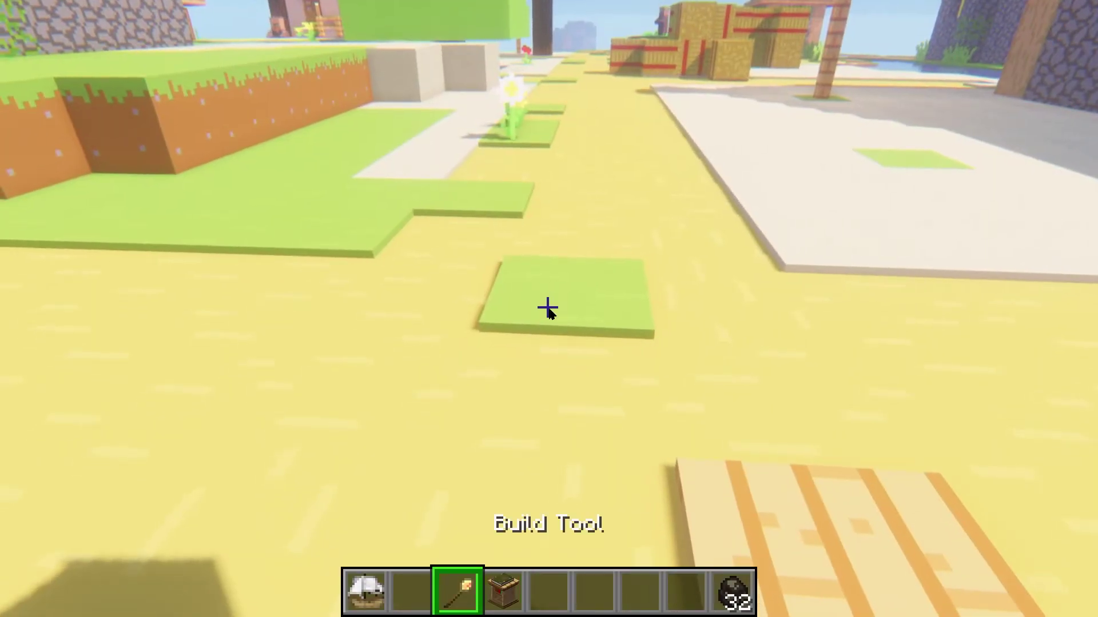
Open the Build Tool on the grass patch and browse the townhall styles, including acacia and caledonia
right_click(547, 309)
click(371, 50)
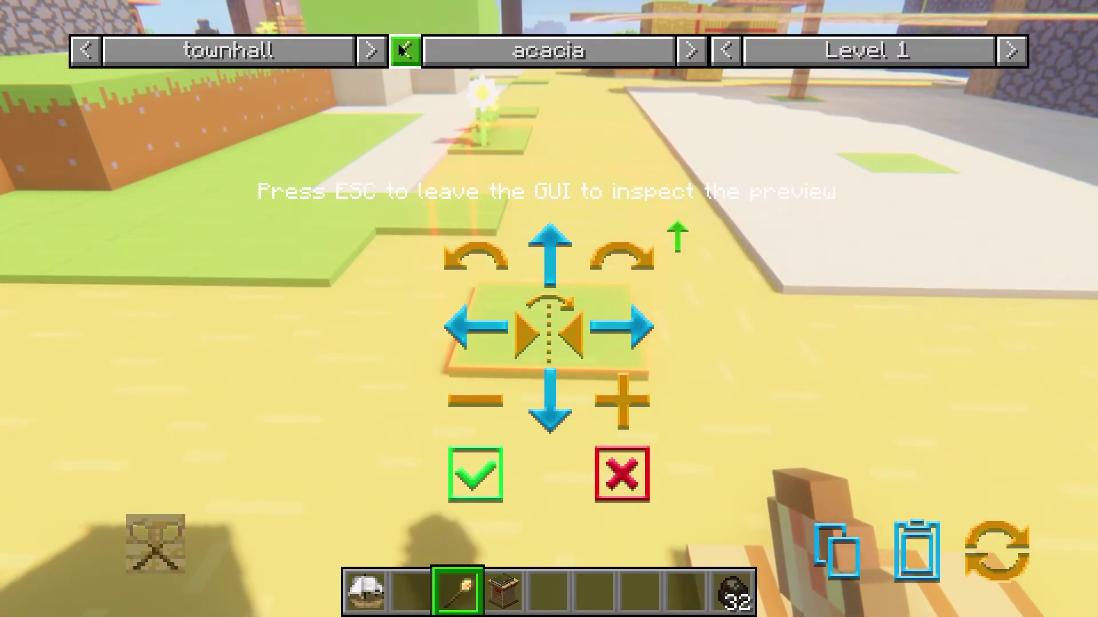
click(692, 51)
click(691, 50)
click(692, 50)
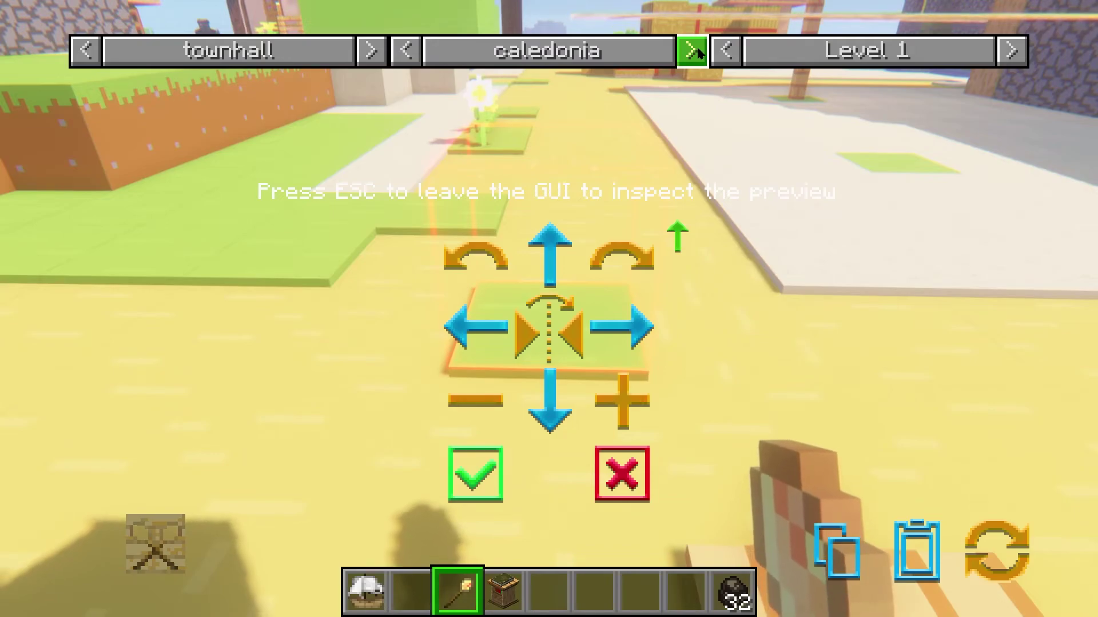
click(693, 51)
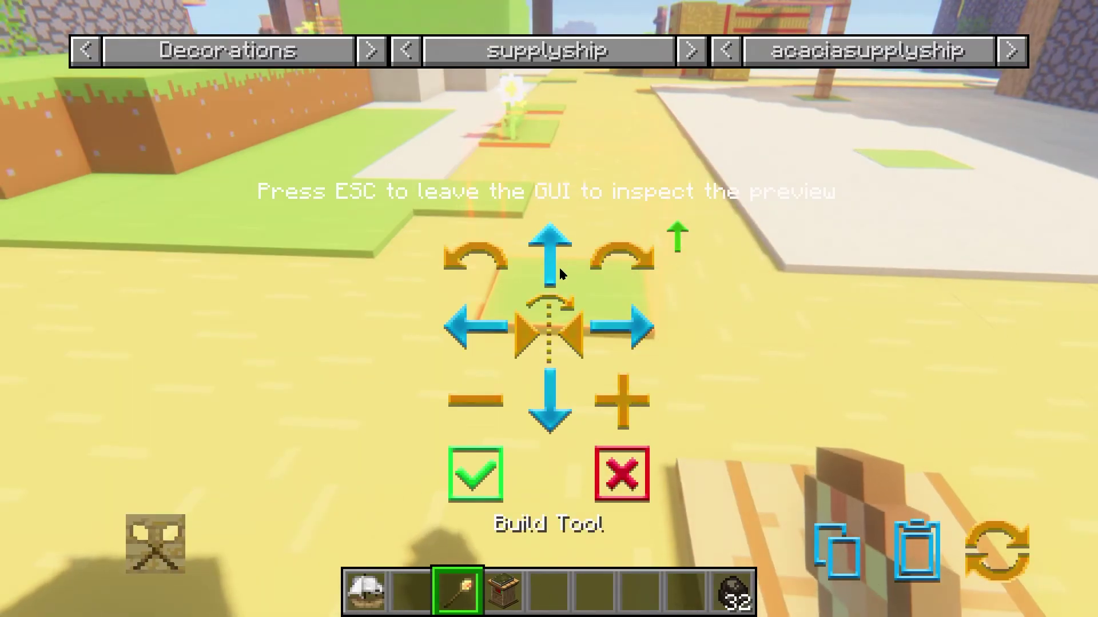
Browse the Decorations schematics from supplyship through supplycamp, roads/truedwarven and roads/simple, and return to supplyship
click(407, 57)
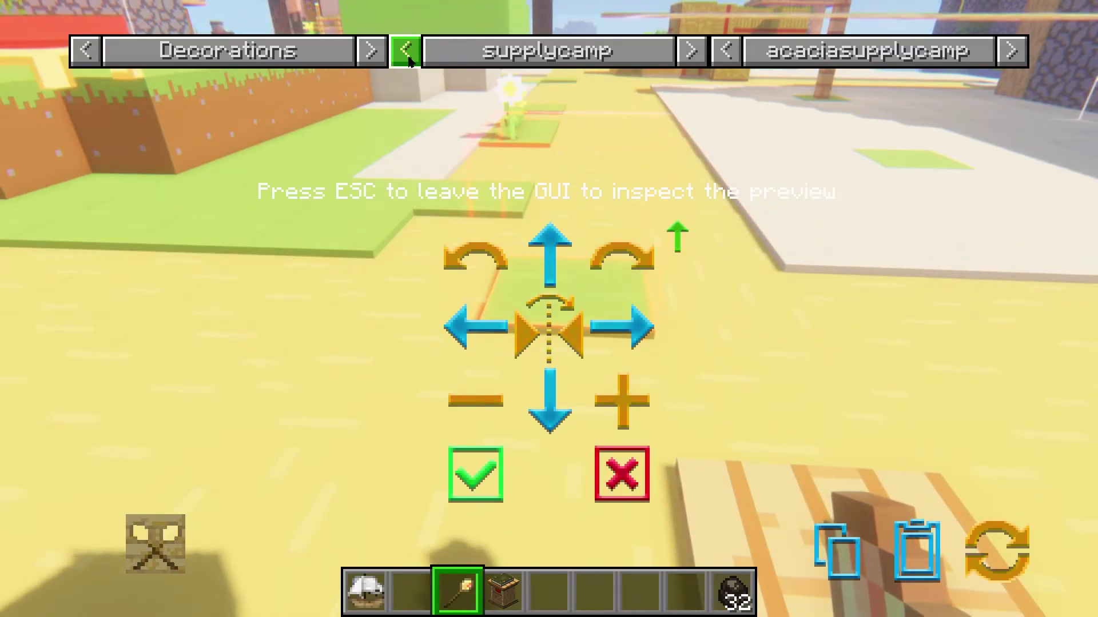
click(408, 58)
click(408, 58)
click(408, 58)
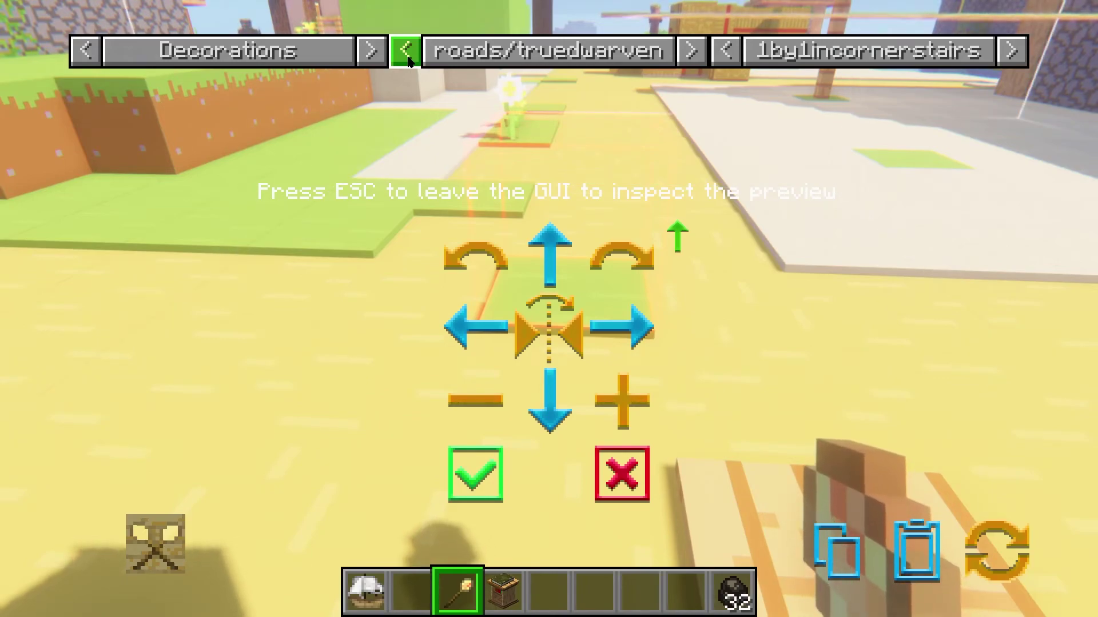
click(408, 59)
click(408, 58)
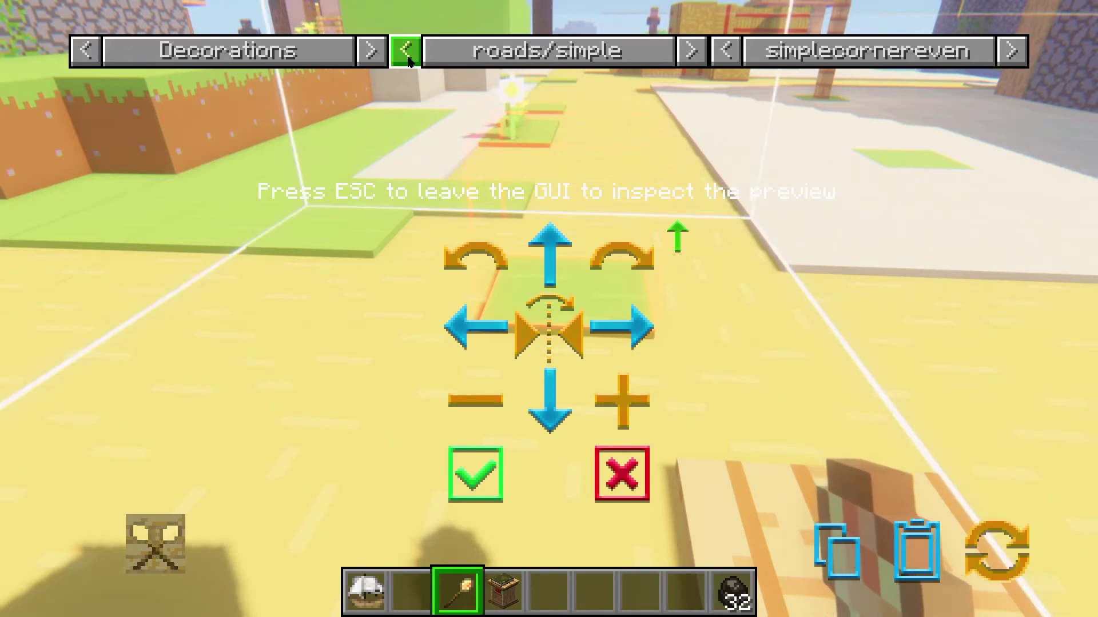
click(691, 53)
click(691, 53)
click(692, 53)
click(691, 54)
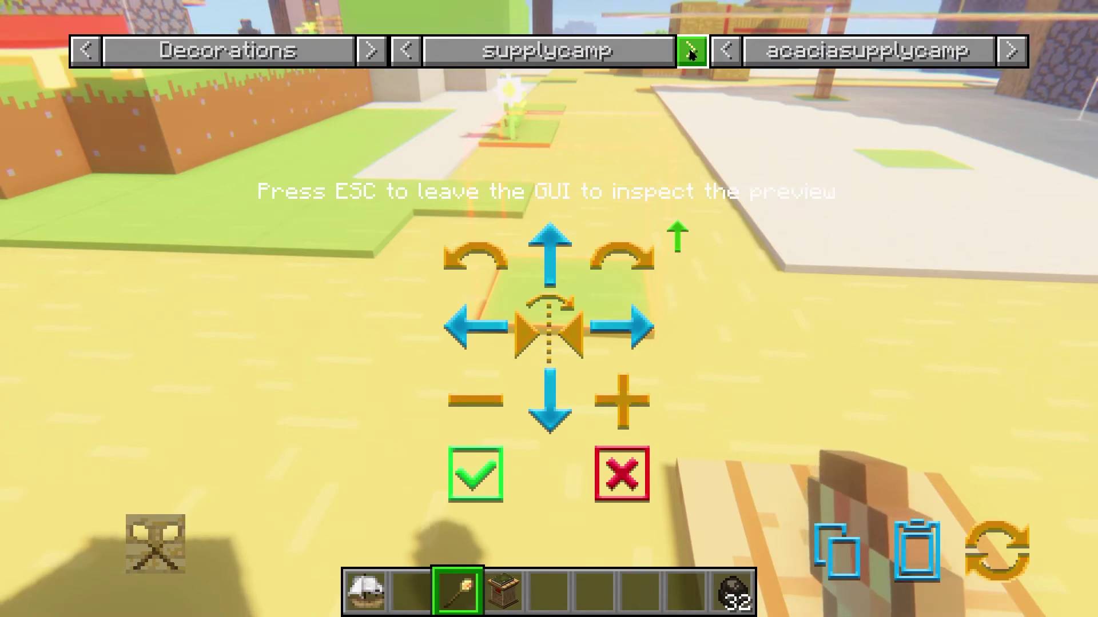
click(692, 53)
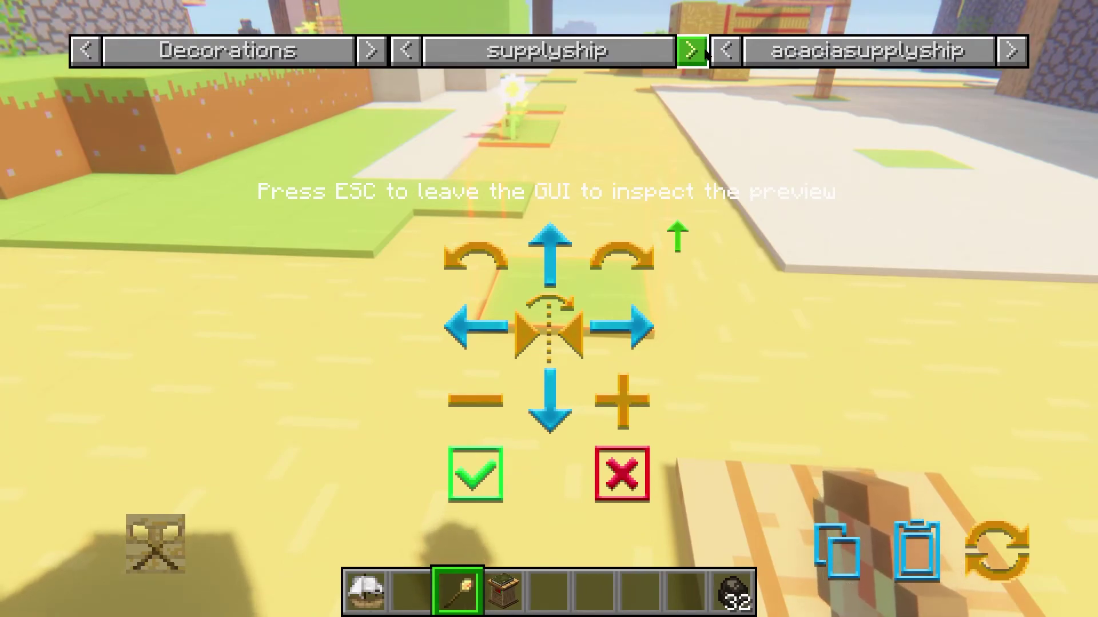
Browse the Decorations schematics from supplyship through to walls/darkoak and close the Build Tool to return to the village path
click(692, 53)
click(691, 53)
click(692, 53)
click(691, 54)
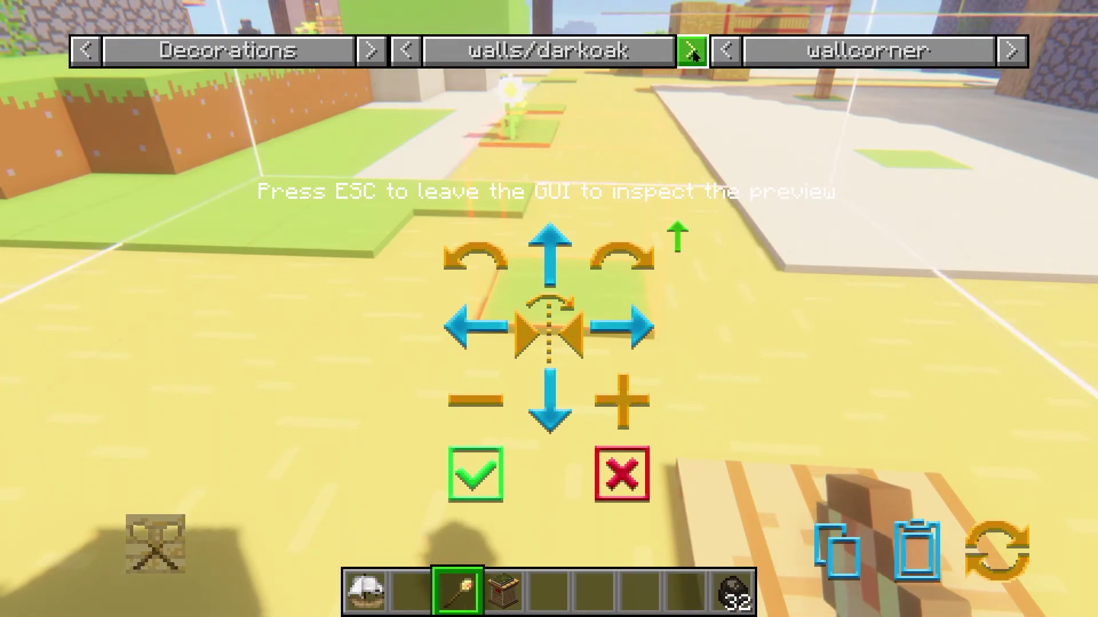
key(Escape)
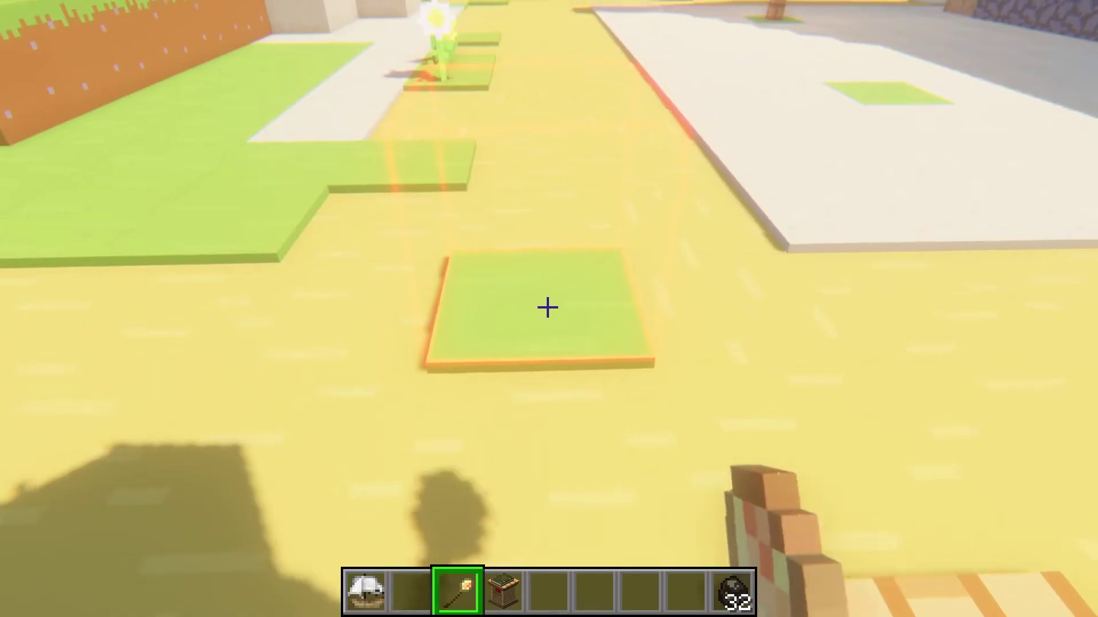
Place the Town Hall block on the grass patch with the Build Tool and create a new colony from it
right_click(547, 306)
click(475, 474)
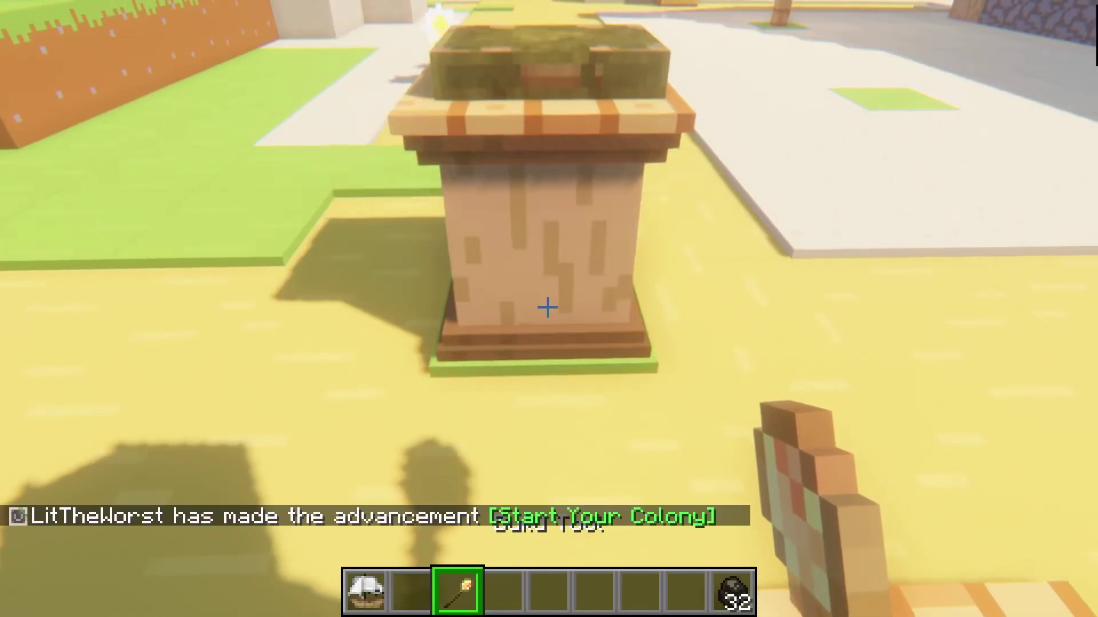
key(w)
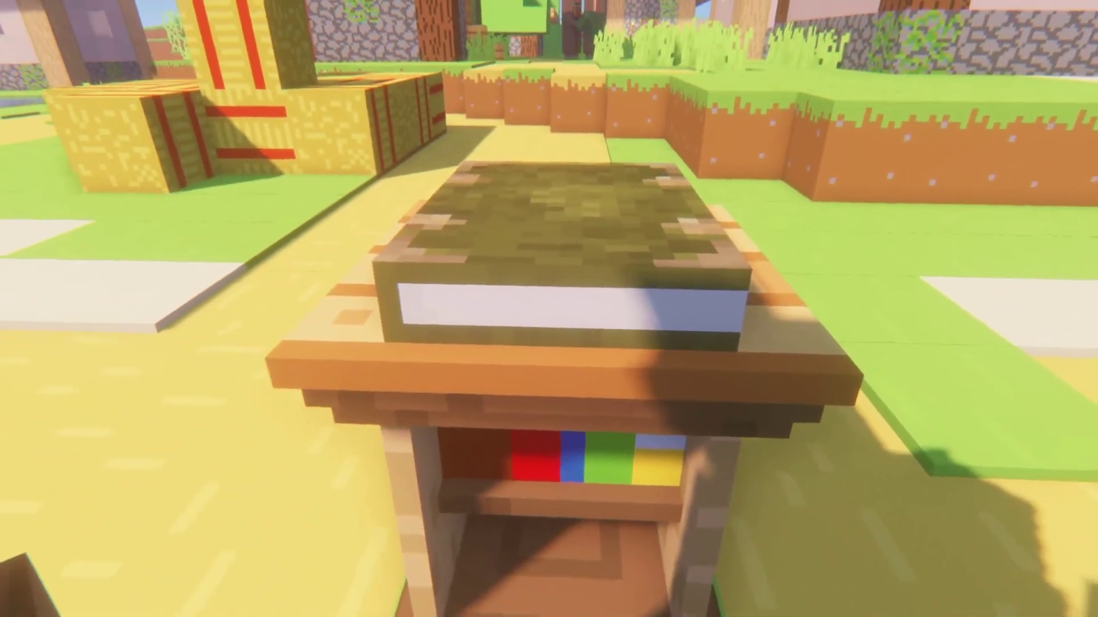
right_click(549, 309)
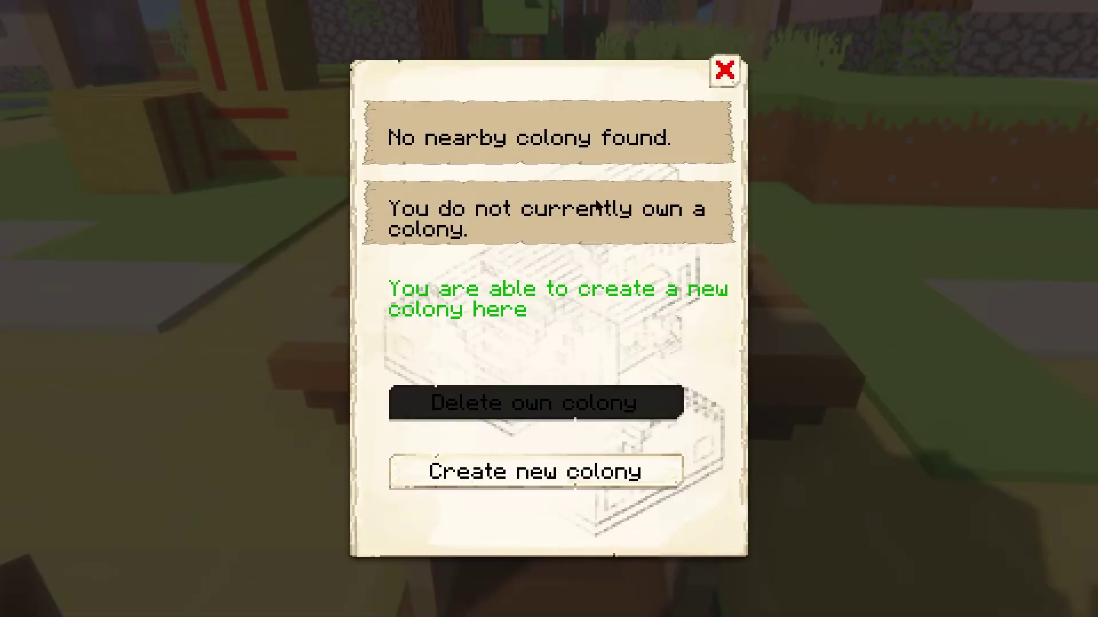
click(584, 486)
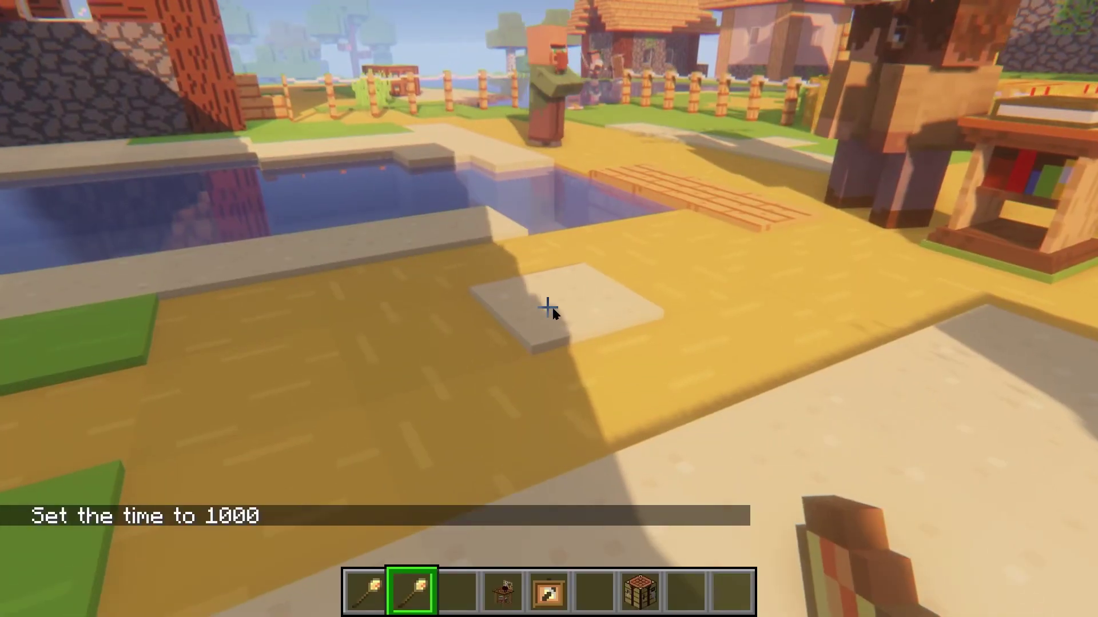
Place the builder's hut in the wooden style at Level 1 on the sandstone patch beside the pond with the Build Tool
right_click(550, 310)
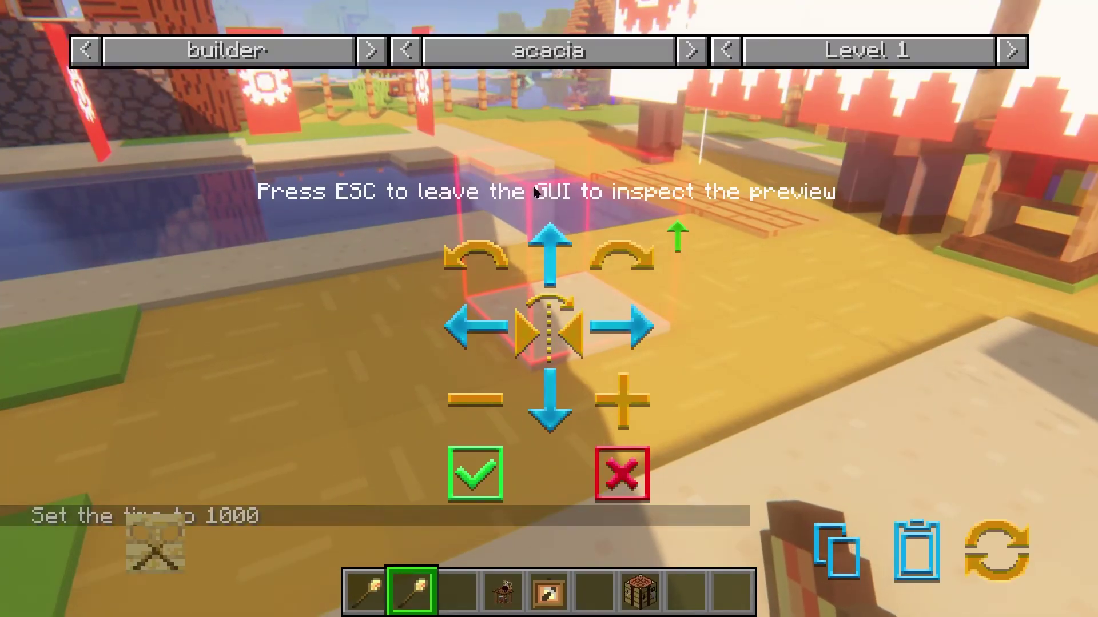
click(391, 50)
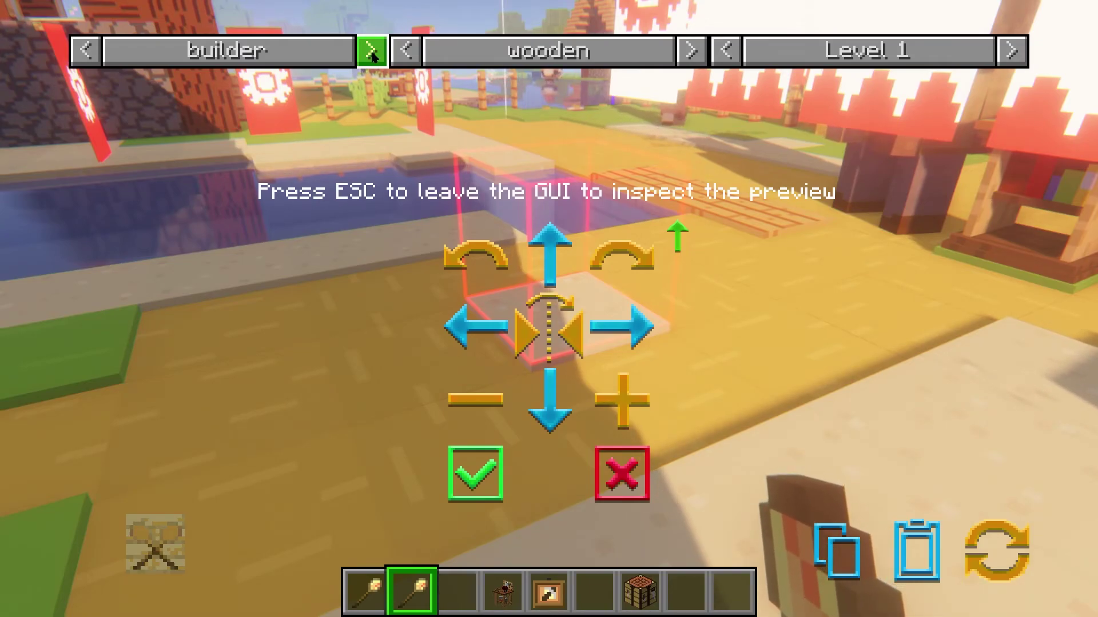
click(371, 51)
click(372, 50)
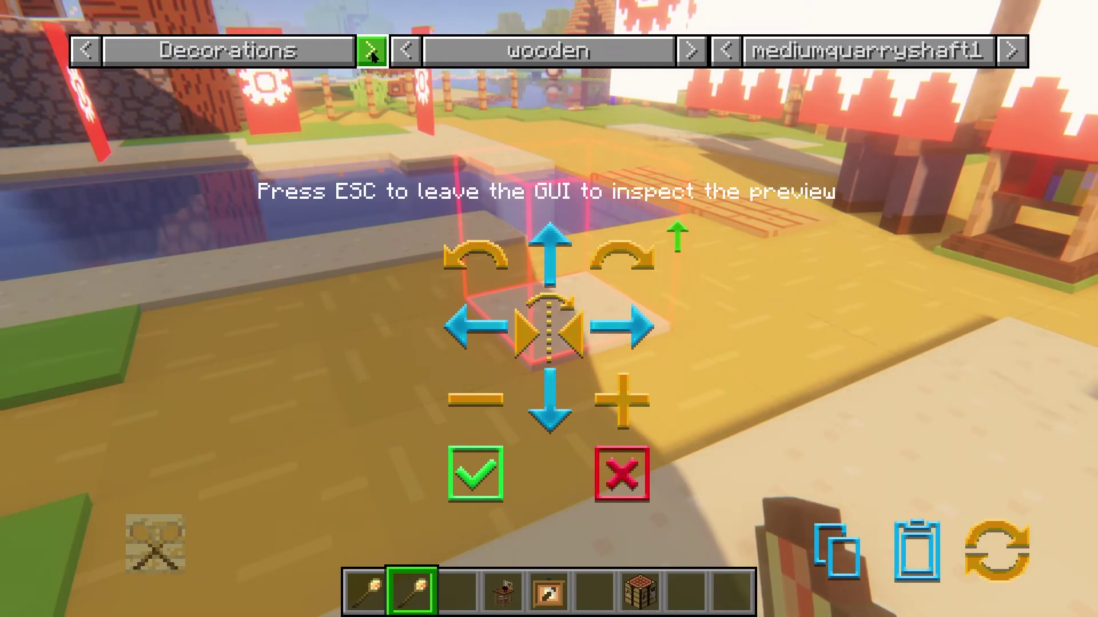
click(371, 50)
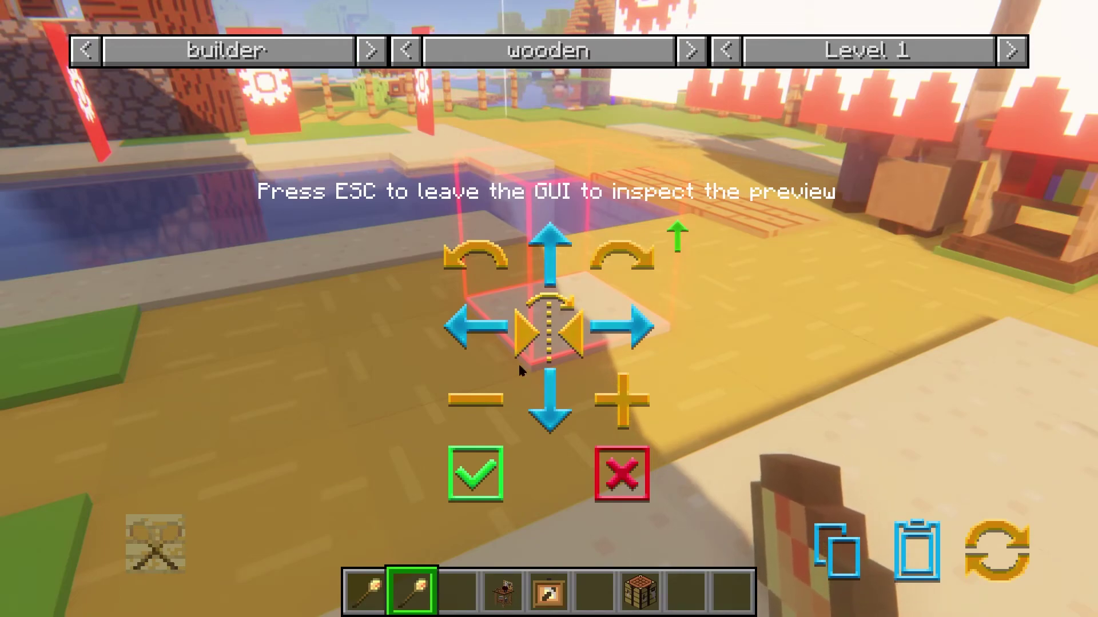
click(476, 473)
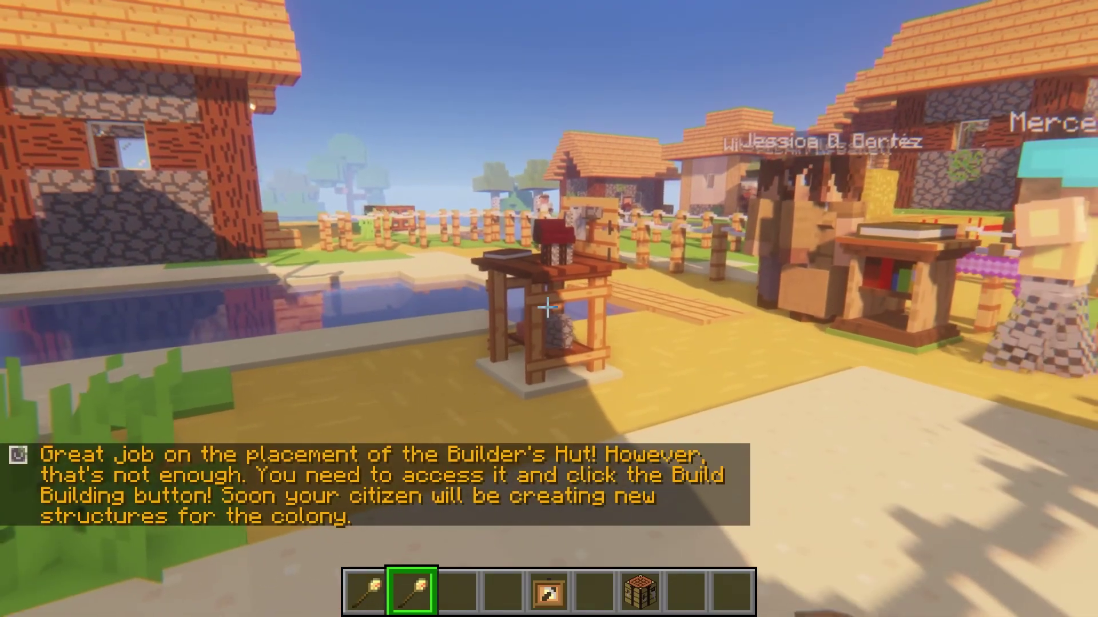
Open the bearded citizen's inventory and pick up the bread stack to hand over
scroll(548, 309, down, 1)
key(w)
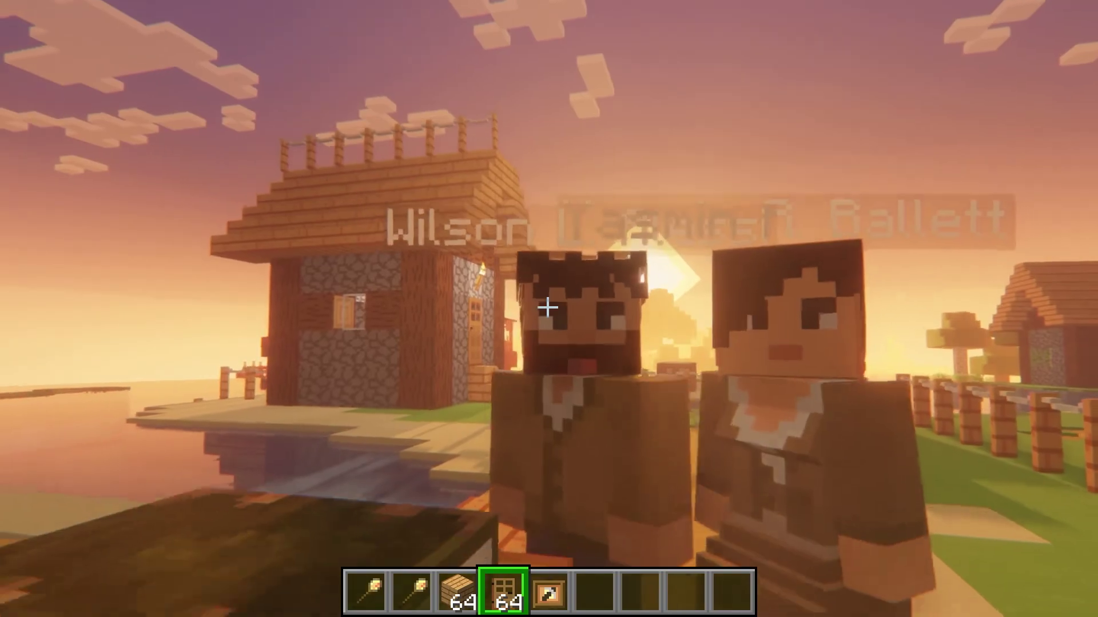
right_click(549, 309)
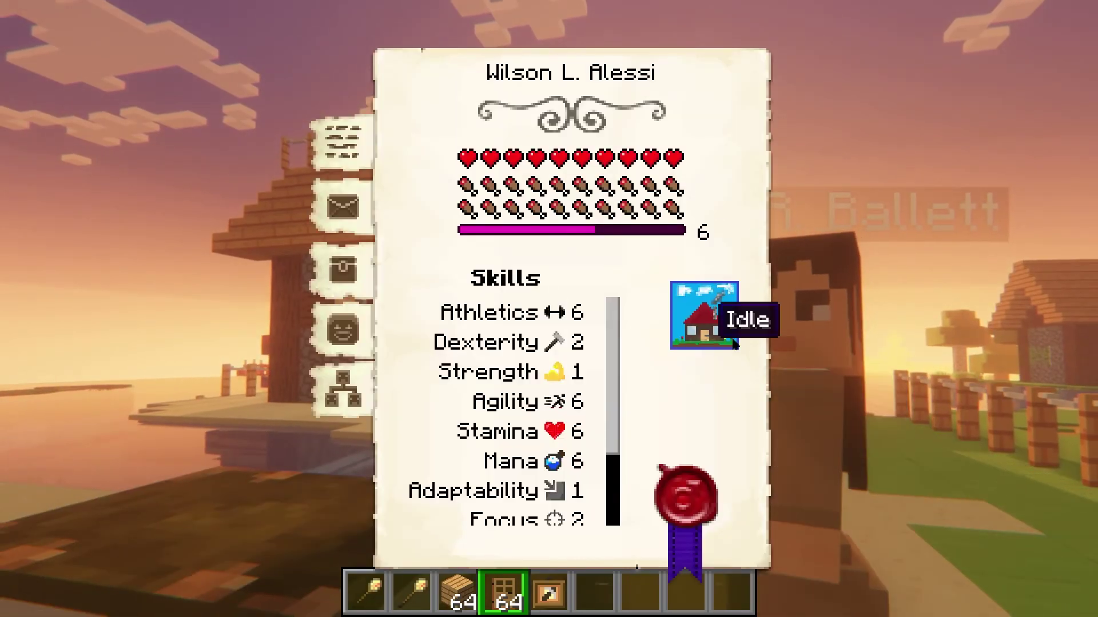
click(342, 270)
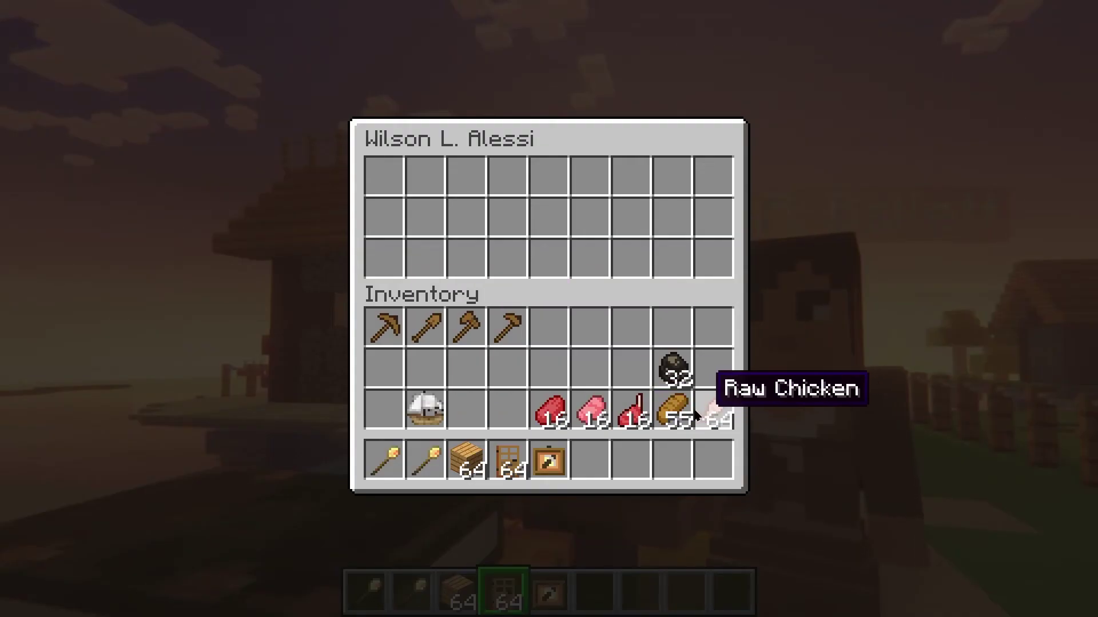
click(673, 409)
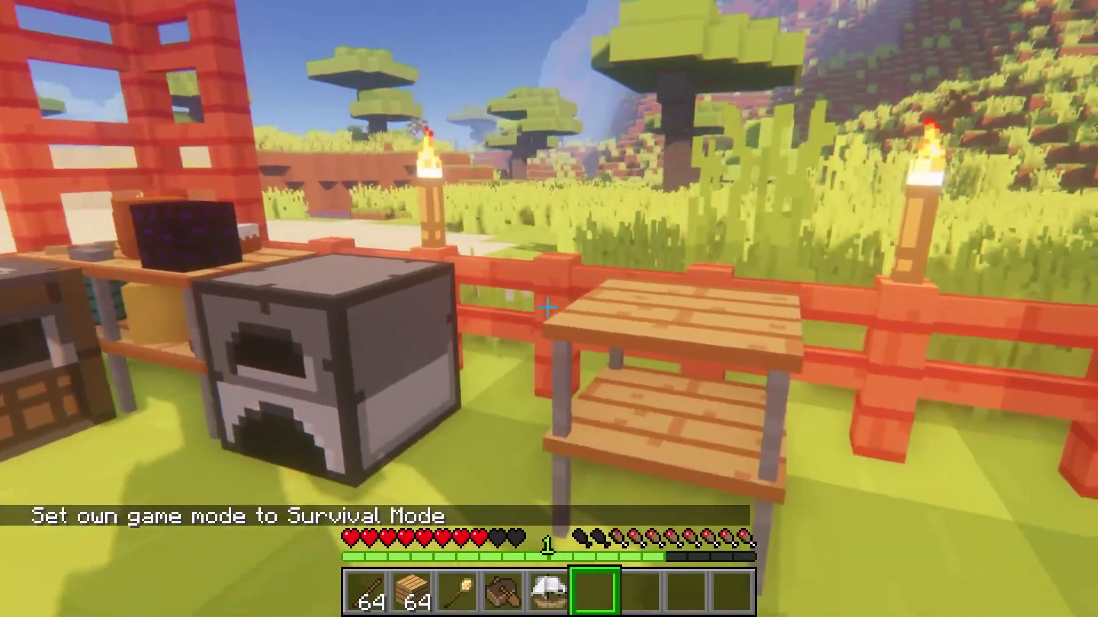
Take the wooden hoe, pickaxe, shovel and axe out of the ship camp's rack into the inventory
right_click(548, 309)
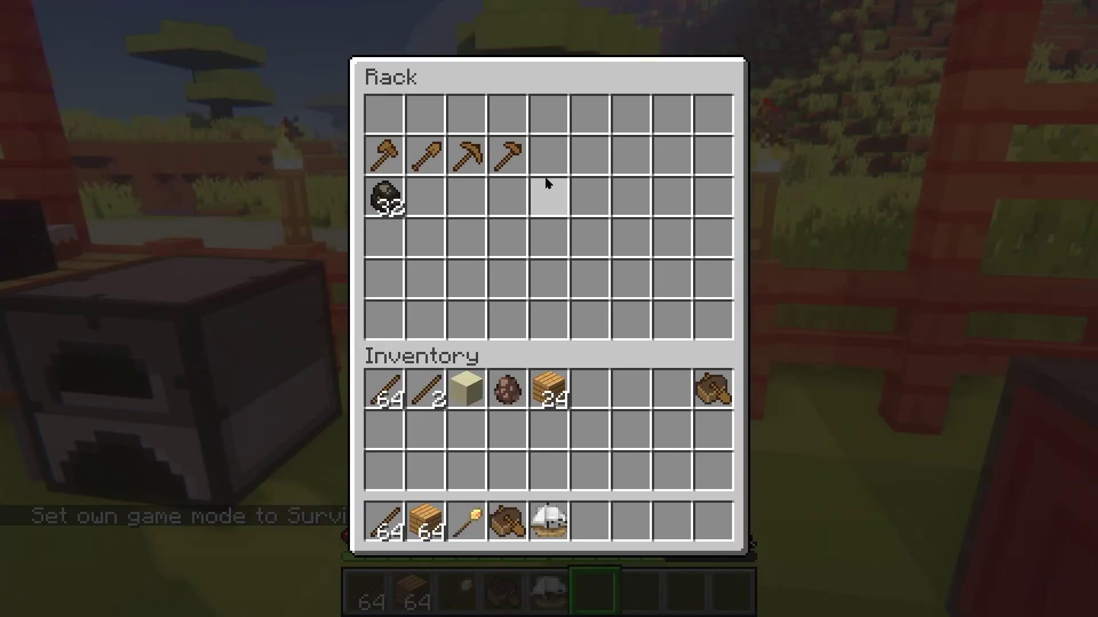
shift+click(507, 155)
shift+click(466, 154)
shift+click(425, 155)
shift+click(384, 155)
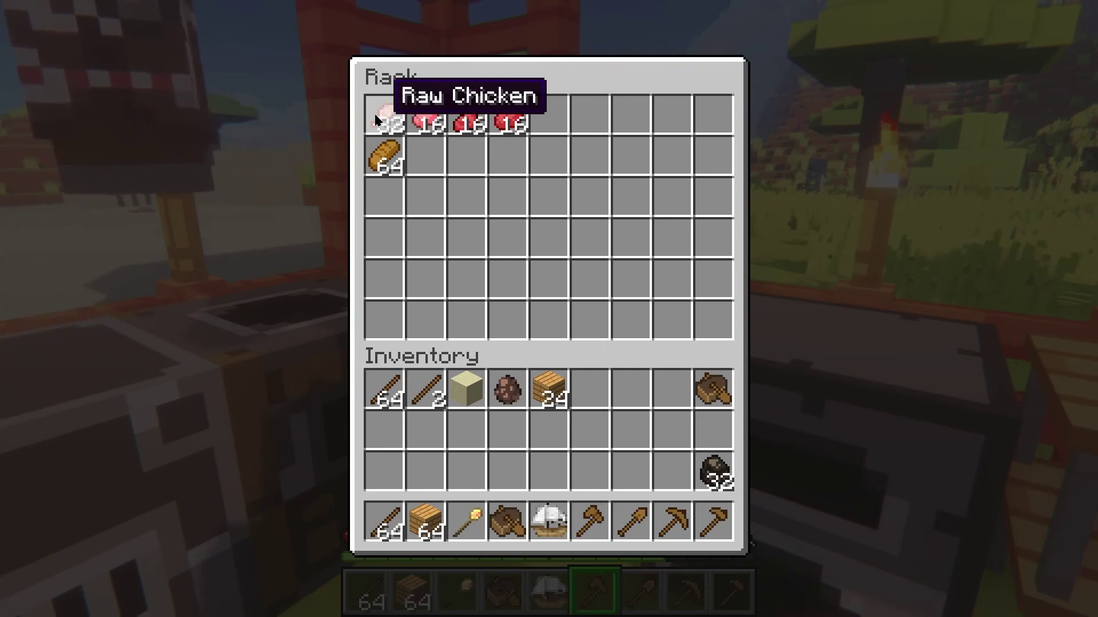
key(Escape)
Open the Build Tool at the shore, shift the acaciasupplyship preview across the water and lower it
right_click(549, 309)
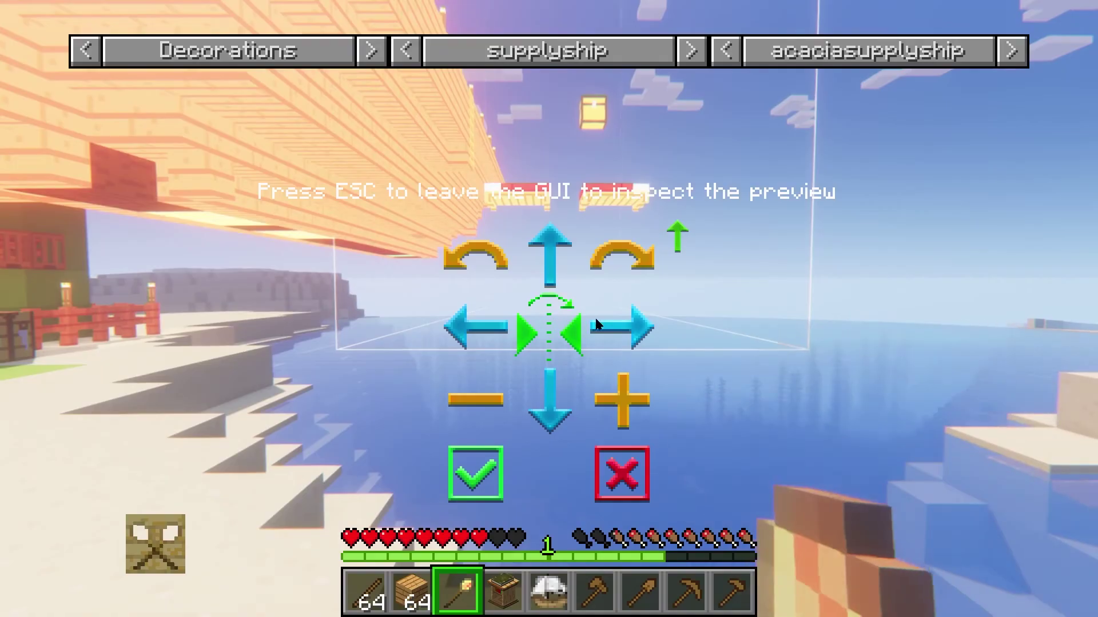
click(607, 325)
click(468, 325)
click(563, 246)
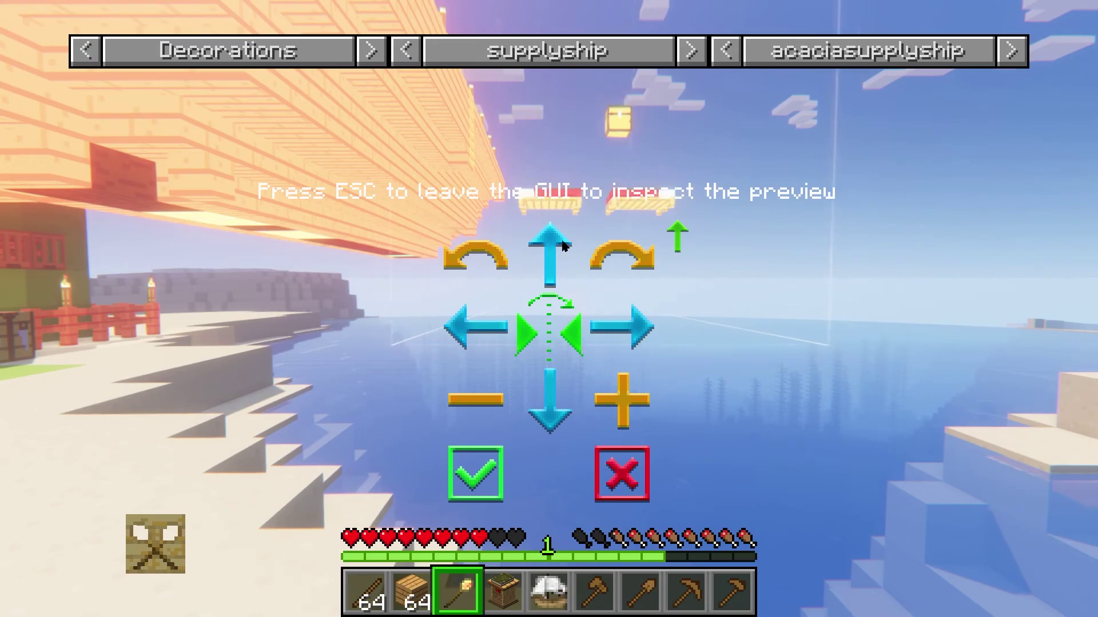
click(482, 406)
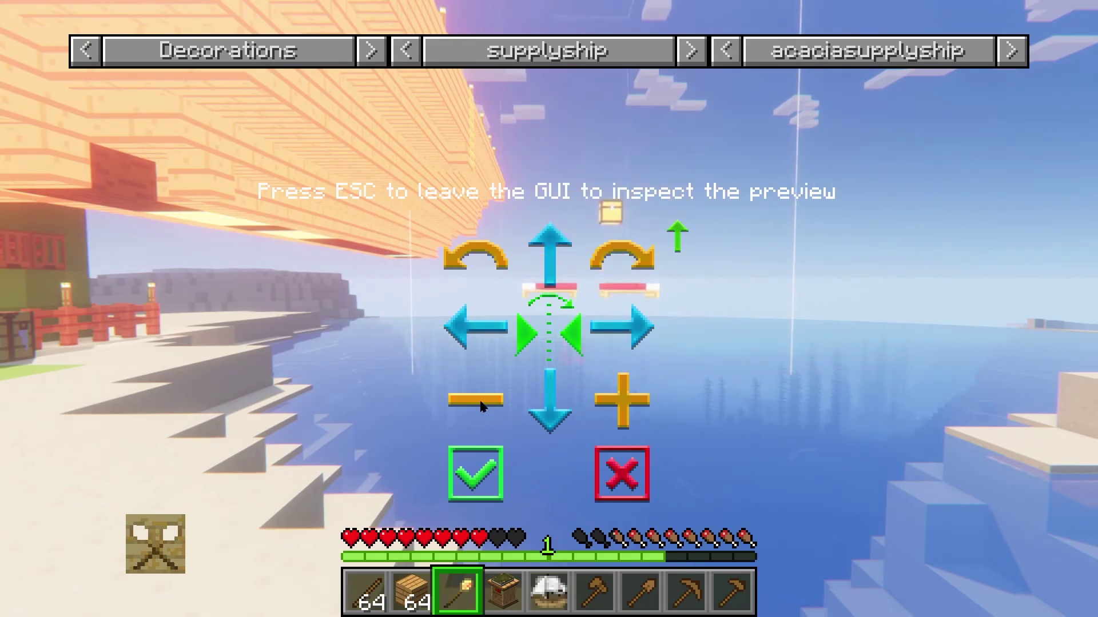